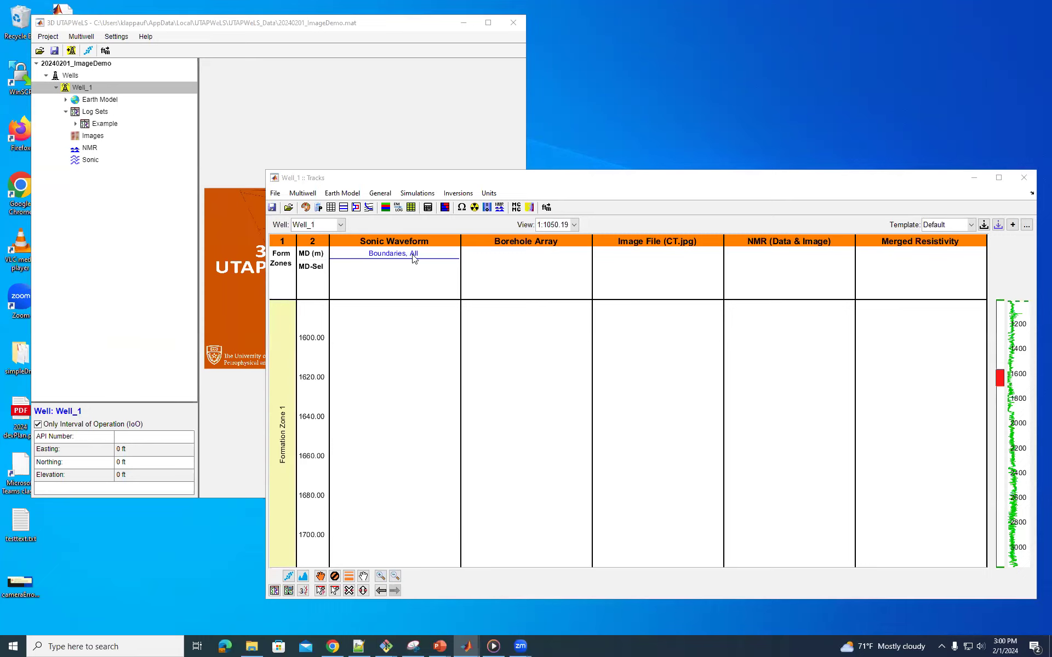
# - Open UTAP_sonic.dlis in the log import window
pyautogui.click(288, 207)
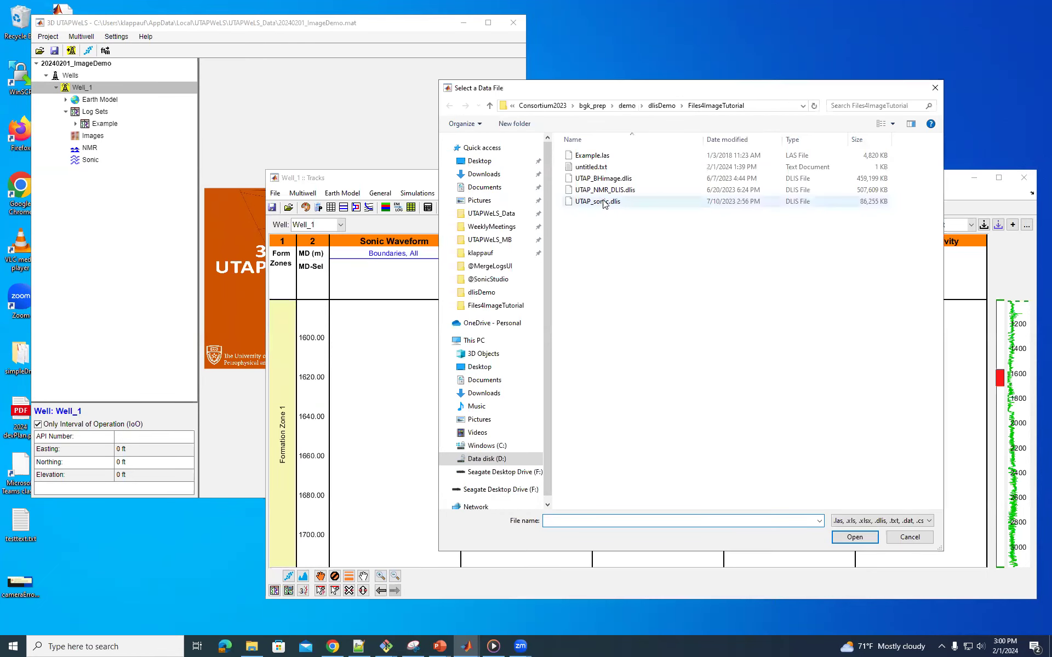
pyautogui.click(603, 202)
pyautogui.click(855, 537)
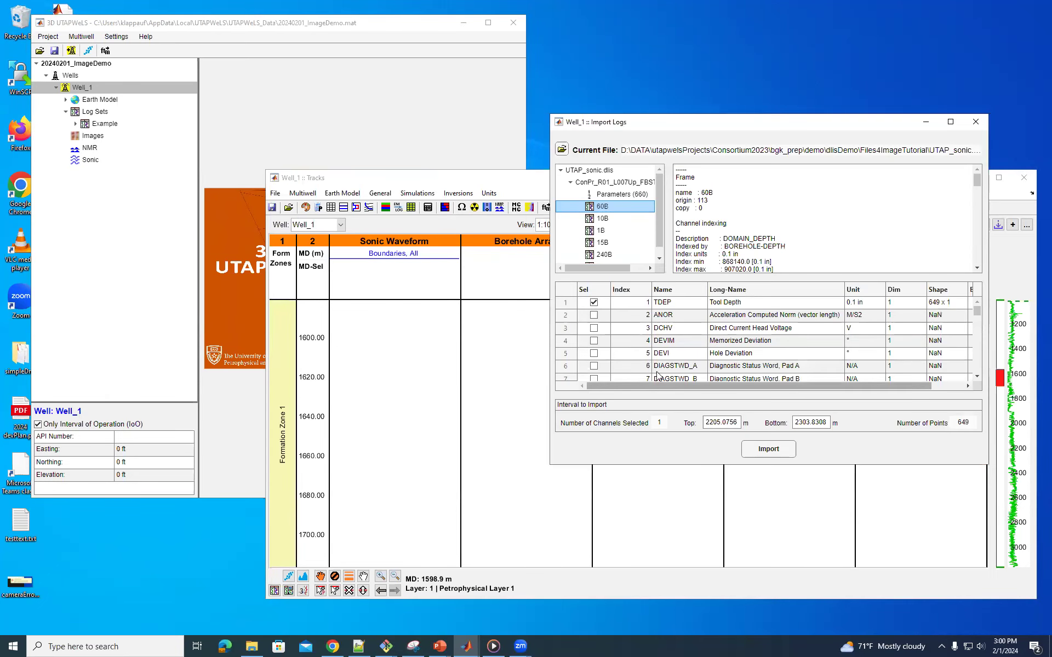
# - Search the channel list for 'wf3' to locate the WF3 channel
pyautogui.rightClick(705, 339)
pyautogui.click(767, 343)
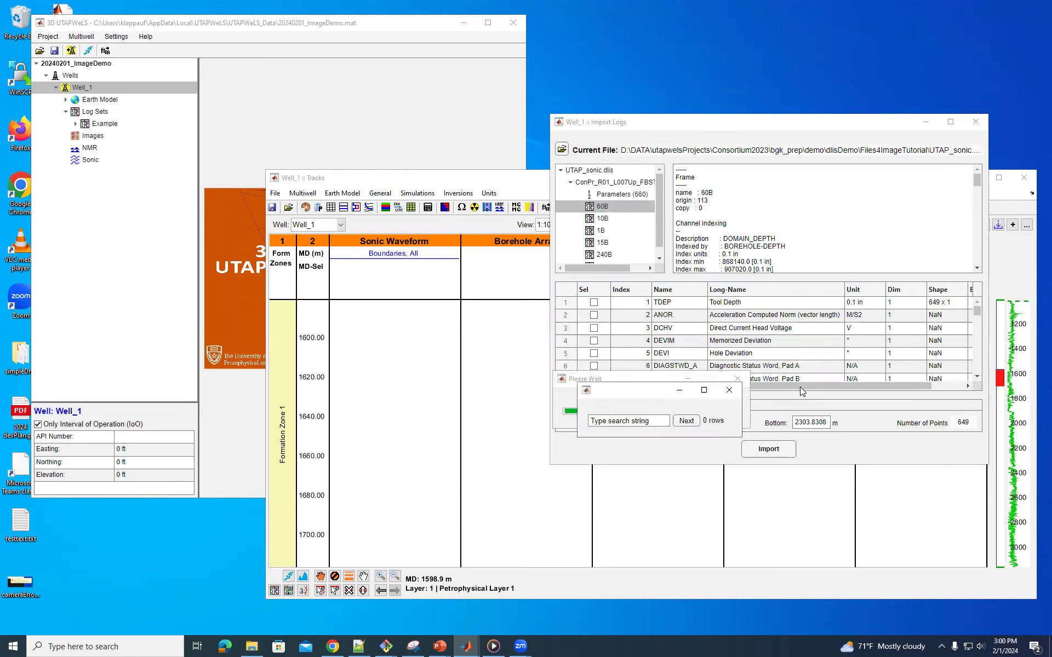
pyautogui.click(659, 421)
pyautogui.moveTo(663, 424); pyautogui.dragTo(545, 417)
pyautogui.write('wf3')
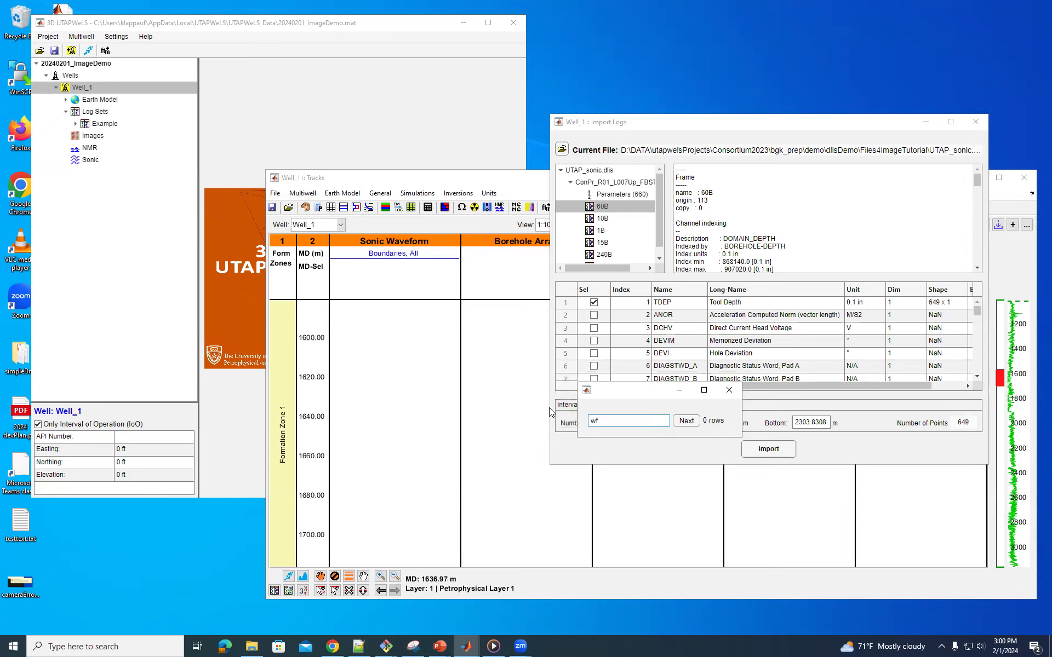
pyautogui.click(688, 420)
pyautogui.click(688, 419)
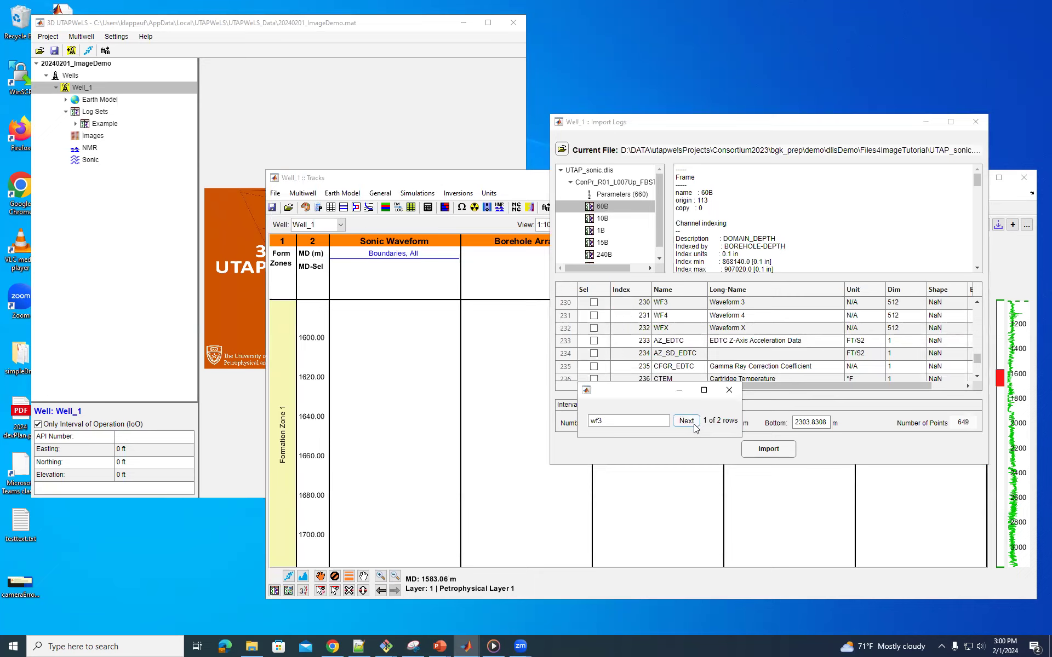
pyautogui.click(729, 390)
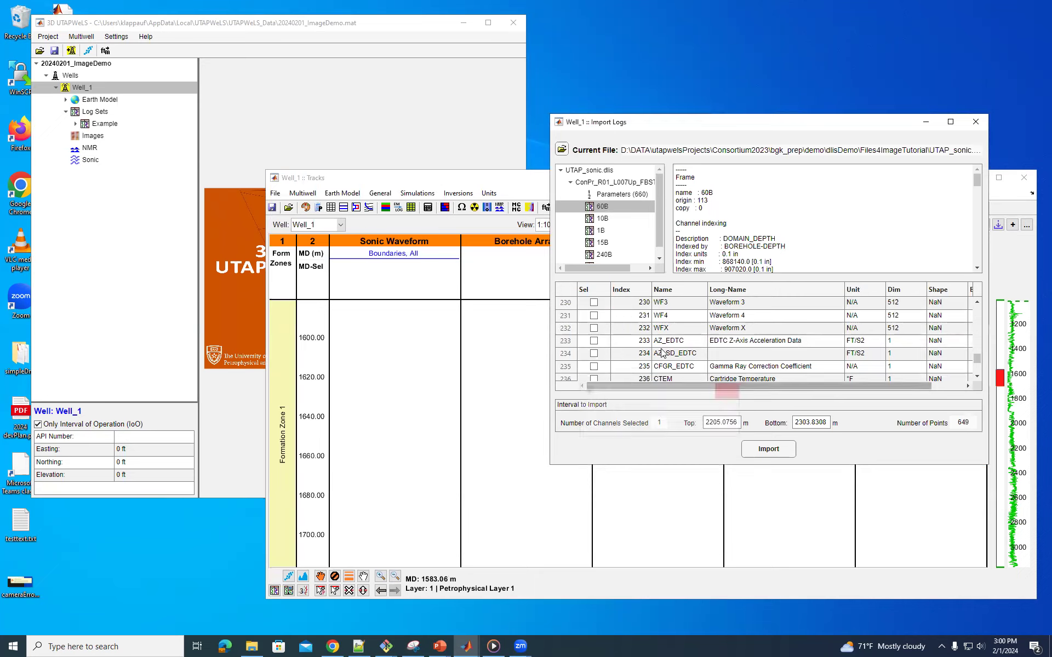
# - Import WF3 into Well_1 and expand the new ConPr_R01_L007Up_FBST_DSST log set
pyautogui.click(593, 303)
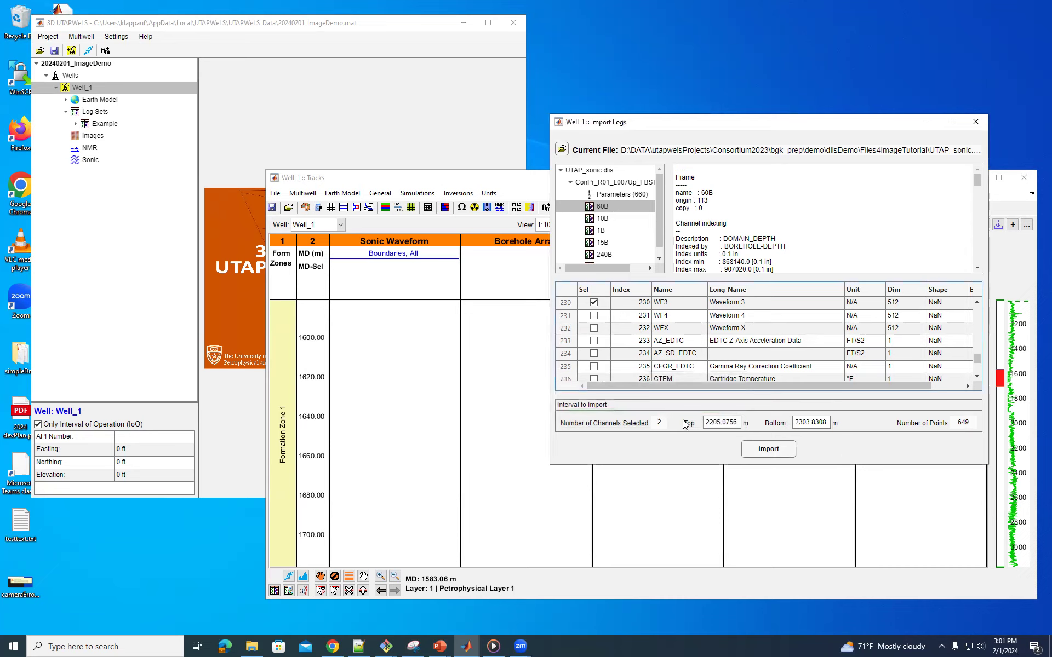
pyautogui.click(772, 454)
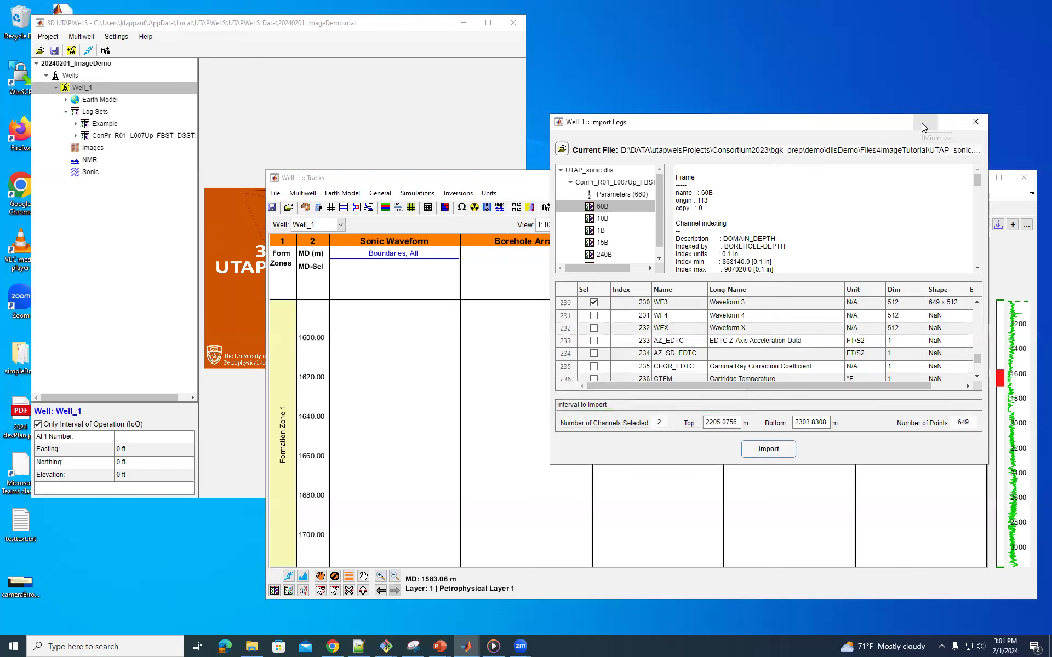
pyautogui.click(76, 136)
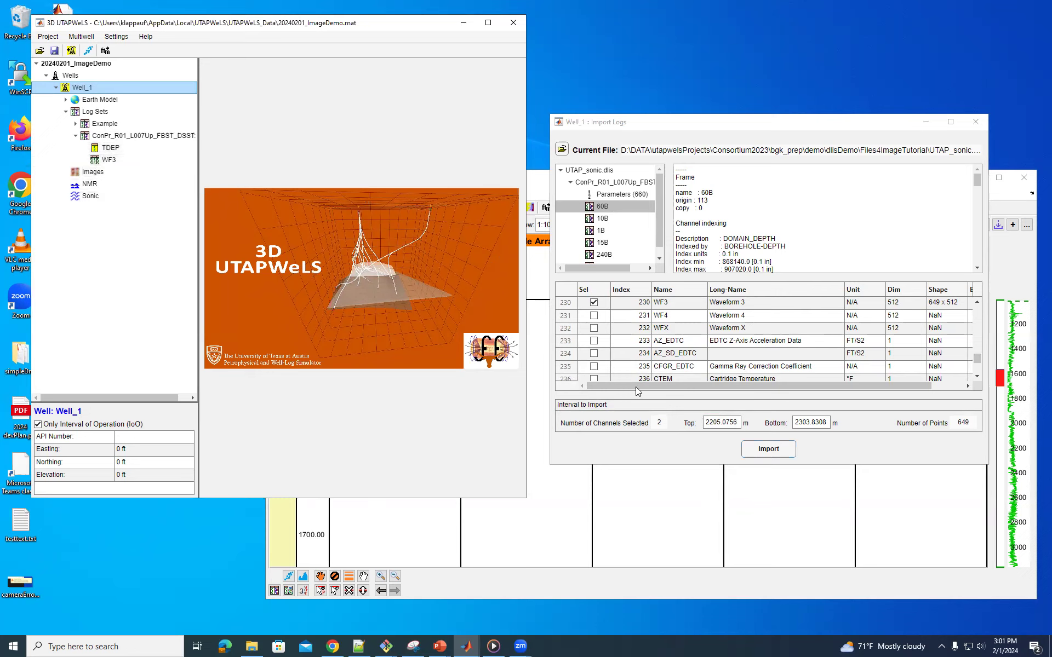
# - Add a WF3 image plot to the Sonic Waveform track and reset its colour limits to -8192 to 4304
pyautogui.click(397, 534)
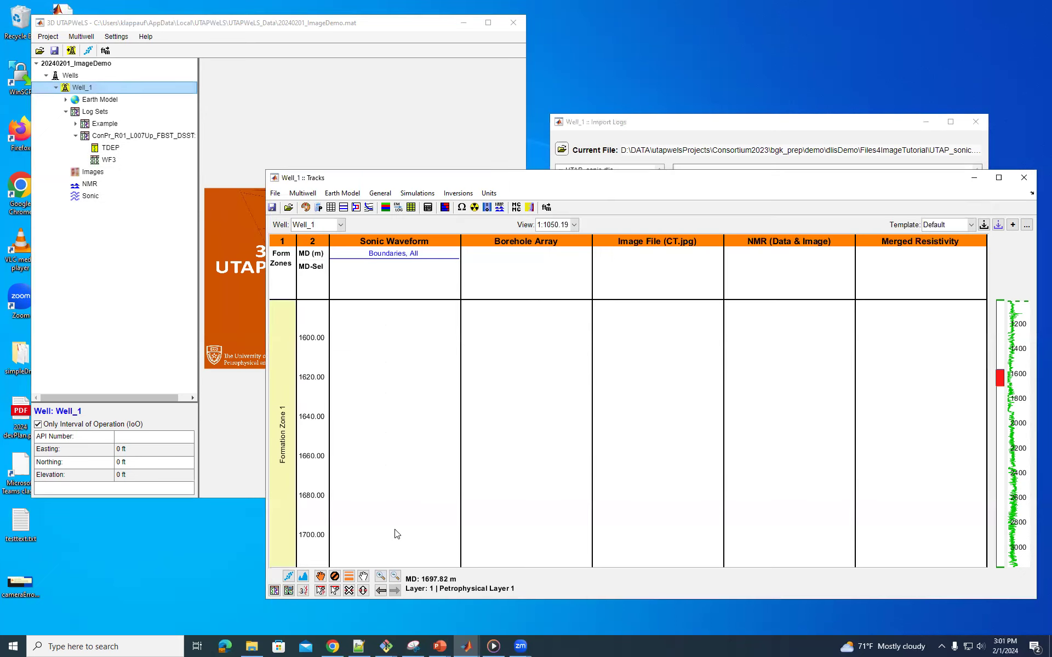
pyautogui.doubleClick(405, 275)
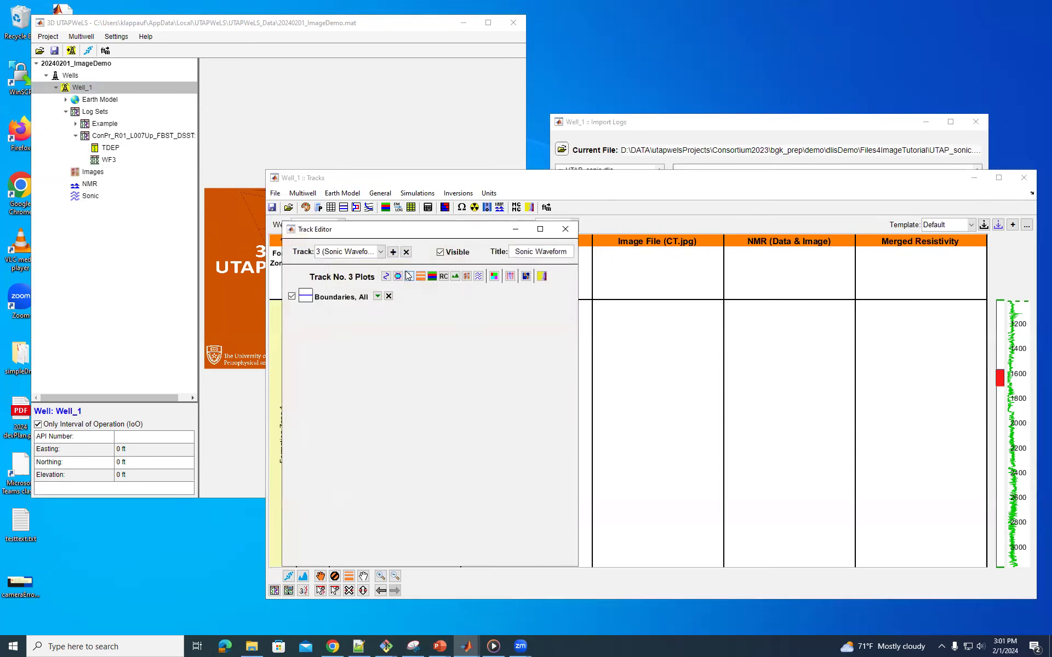
pyautogui.moveTo(425, 234); pyautogui.dragTo(731, 147)
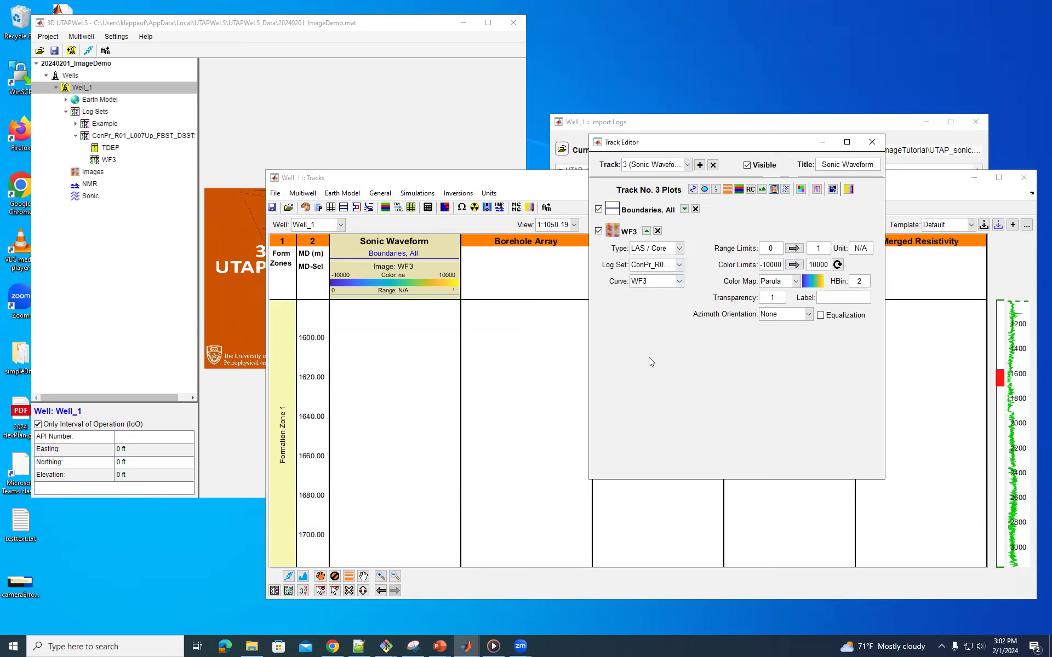
pyautogui.click(837, 265)
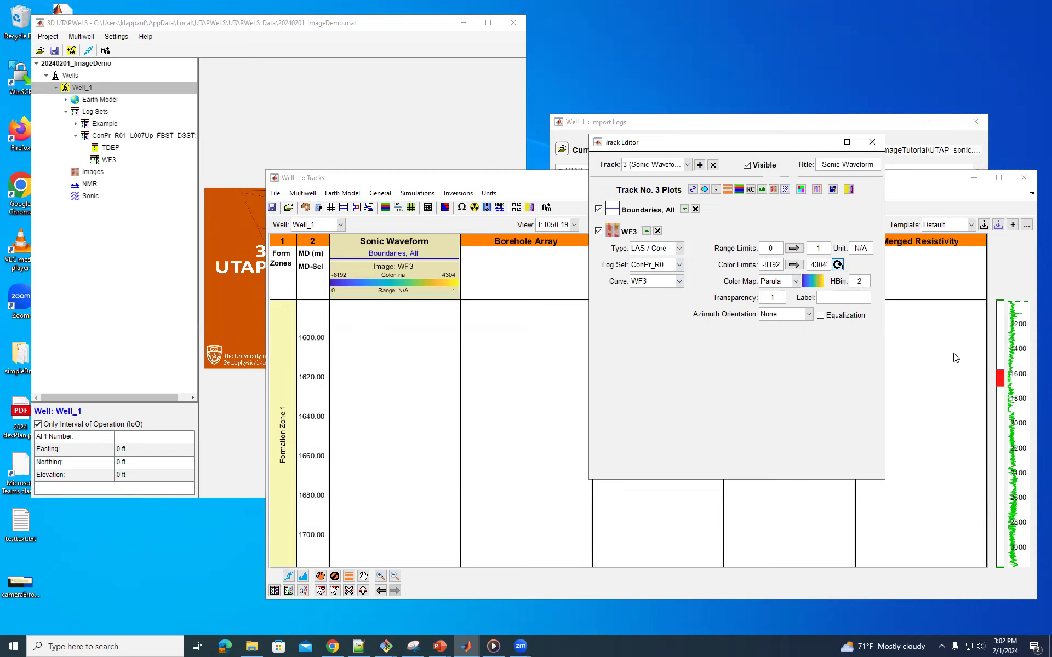
# - Move the depth view deeper and zoom into about 2210–2310 m
pyautogui.click(1000, 368)
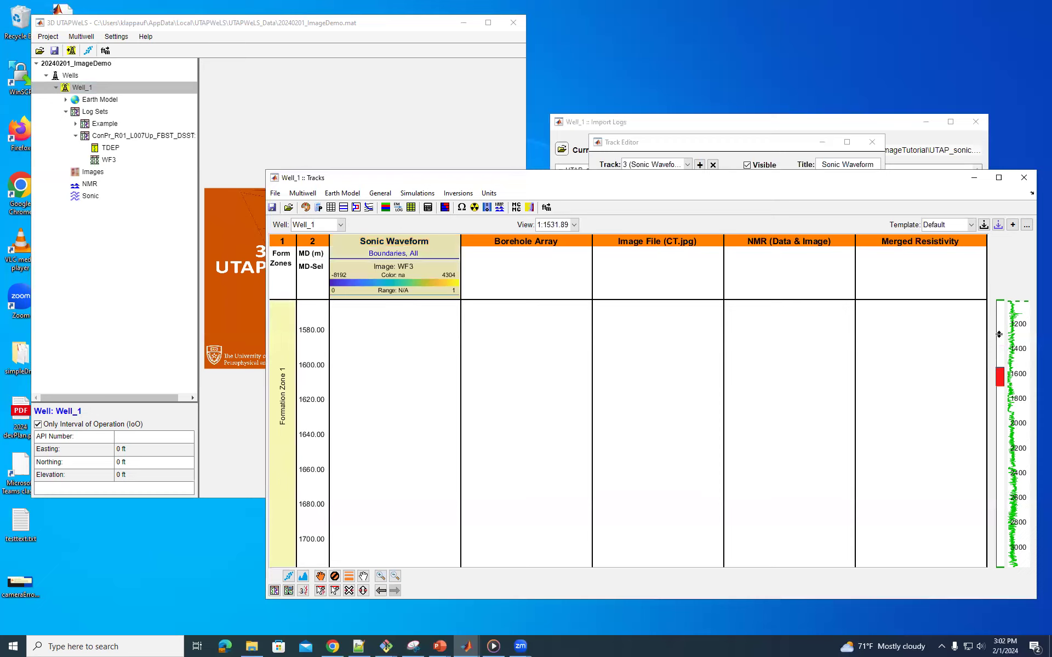
pyautogui.scroll(-2, 998, 367)
pyautogui.moveTo(998, 367); pyautogui.dragTo(1000, 474)
pyautogui.click(379, 578)
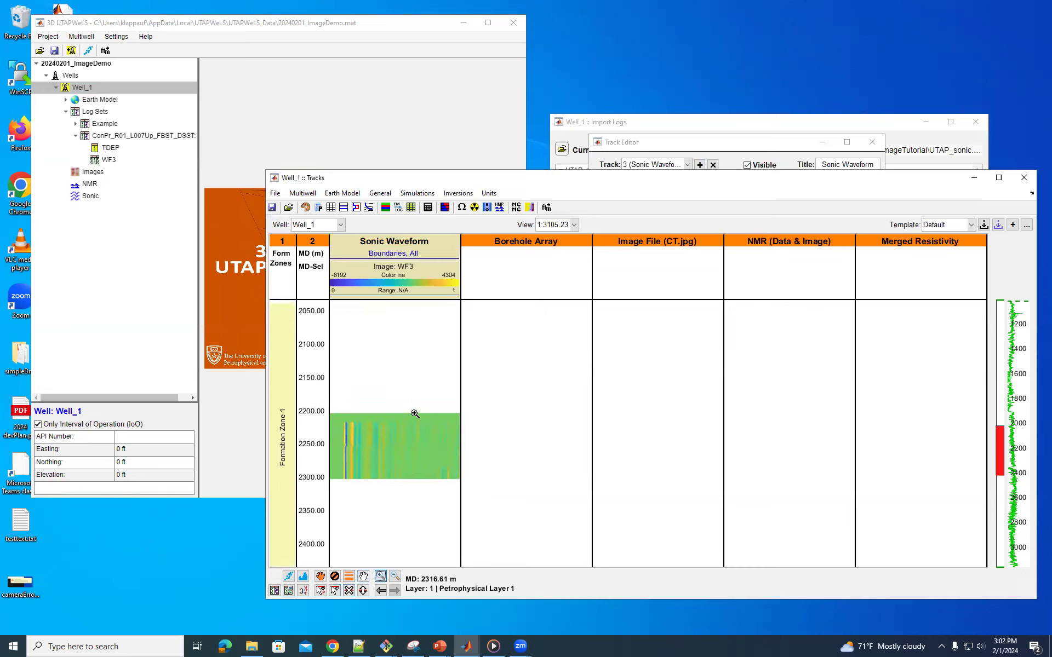
pyautogui.moveTo(413, 411); pyautogui.dragTo(413, 492)
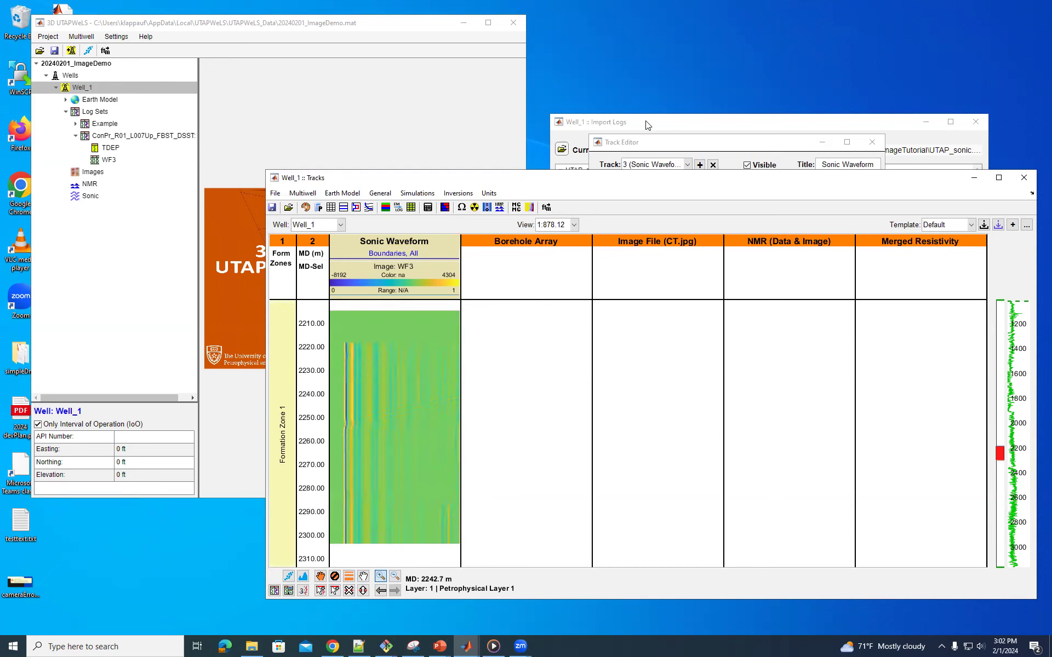
# - Render WF3 with the Gray colour map, lower limit -5000 and equalization on
pyautogui.click(640, 142)
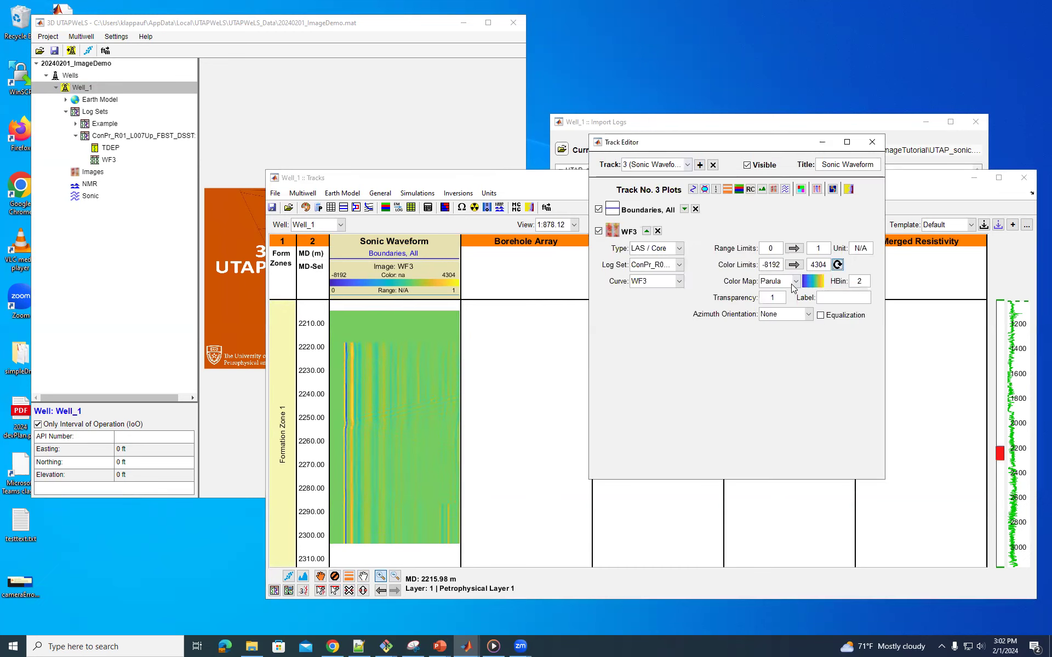
pyautogui.click(796, 282)
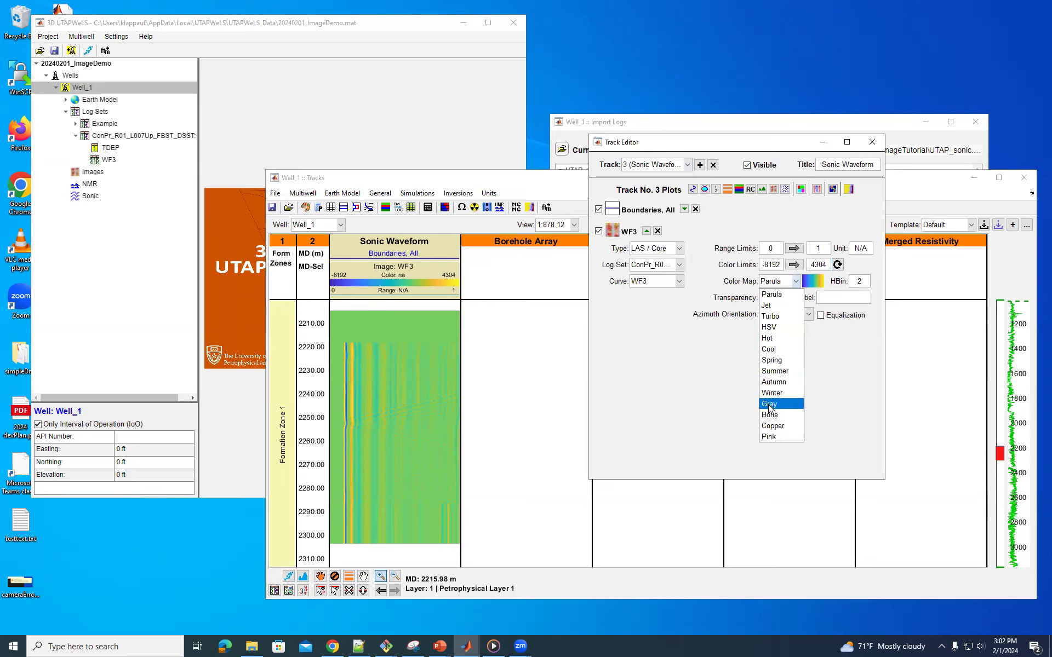
pyautogui.click(770, 405)
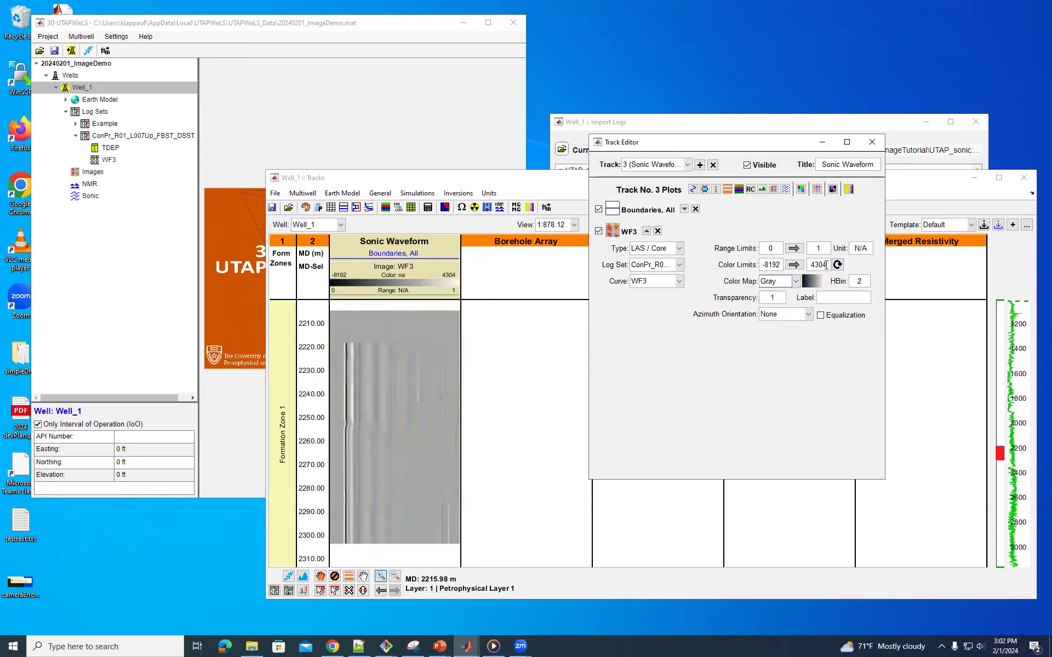
pyautogui.doubleClick(826, 266)
pyautogui.doubleClick(763, 265)
pyautogui.write('5000')
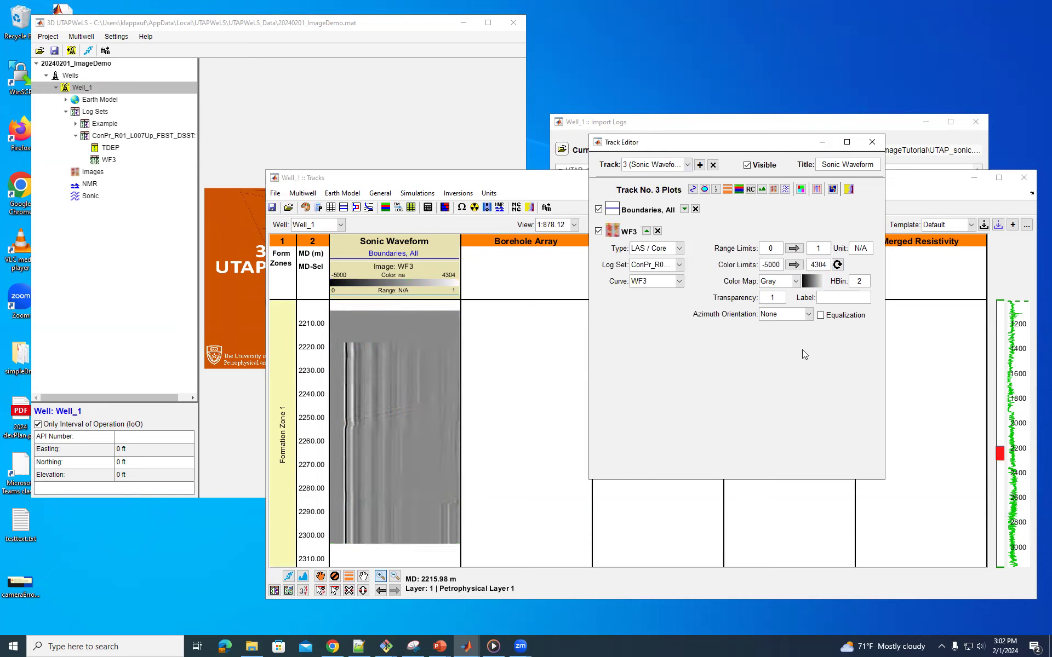
pyautogui.click(821, 315)
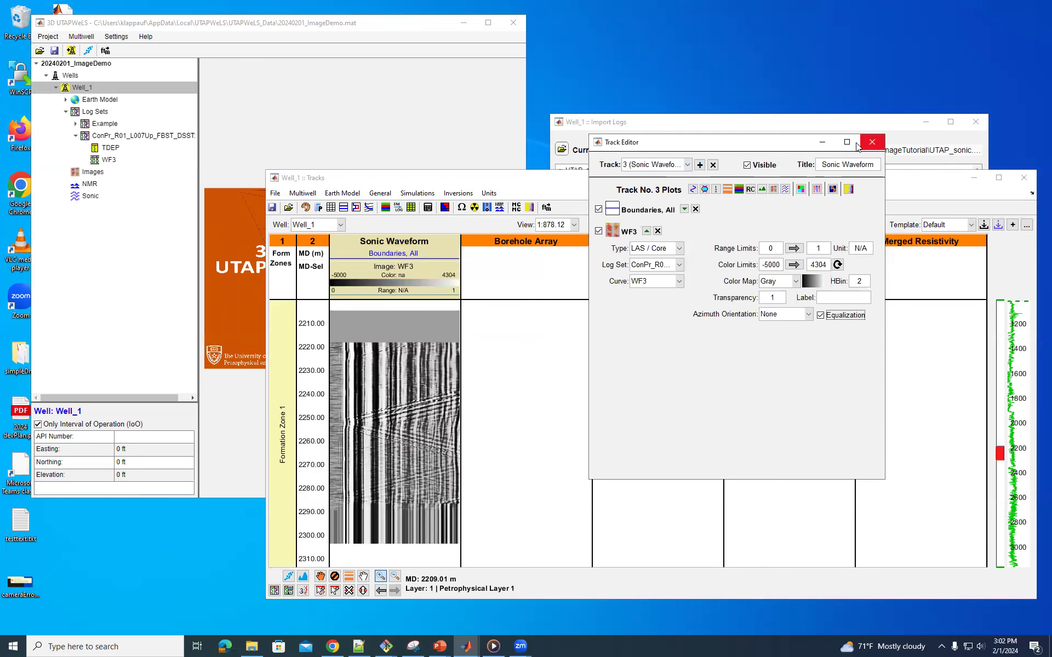
pyautogui.click(871, 144)
pyautogui.click(715, 127)
# - Import QGEO_DYNAMIC from frame 0.00254B of UTAP_BHimage.dlis into a new QGEO_DL_ARRAY_EXPORT log set
pyautogui.click(562, 150)
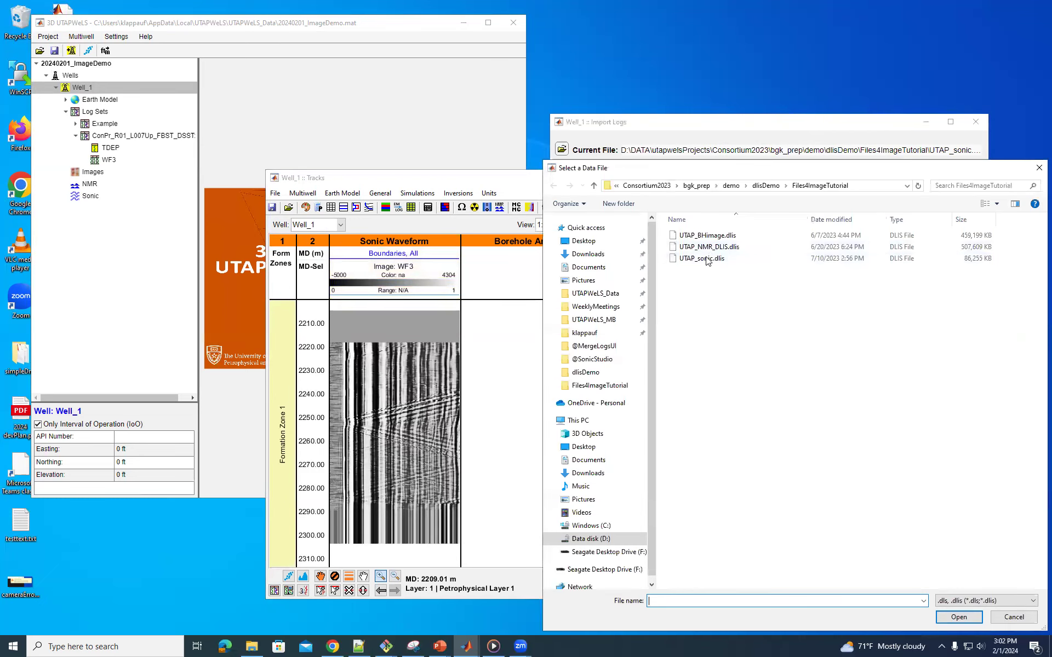
pyautogui.click(706, 236)
pyautogui.click(959, 617)
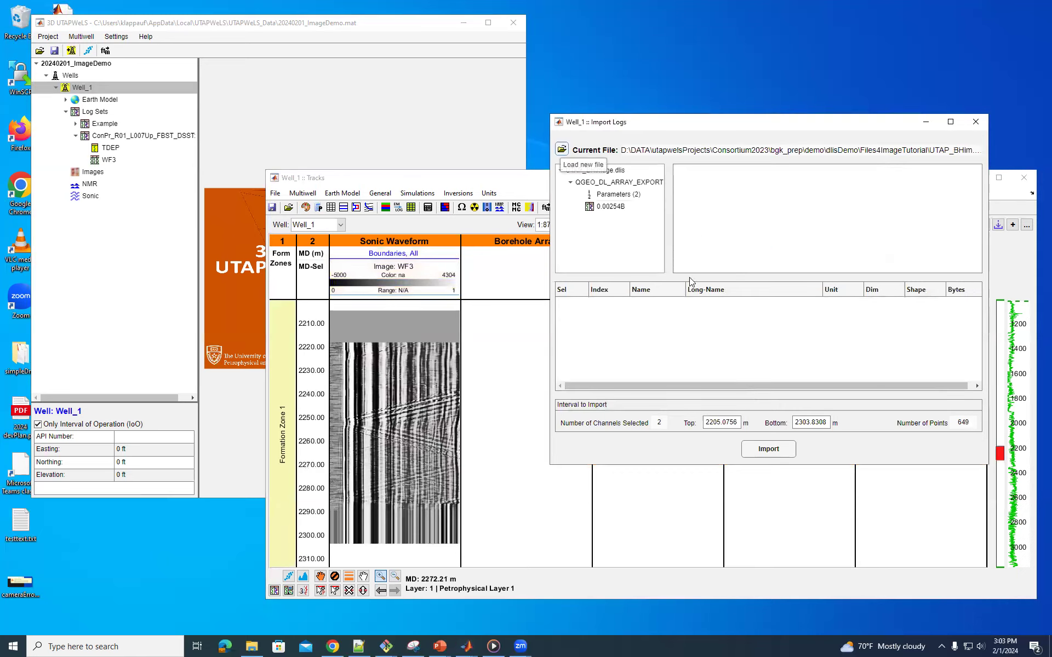
pyautogui.click(609, 206)
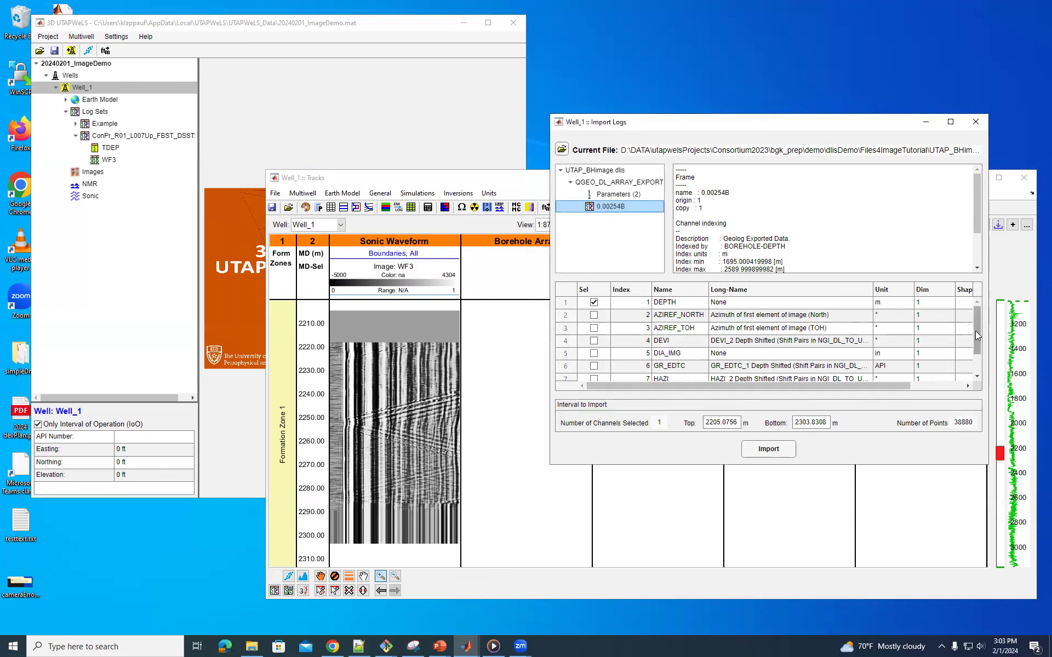
pyautogui.moveTo(975, 331); pyautogui.dragTo(978, 356)
pyautogui.click(594, 362)
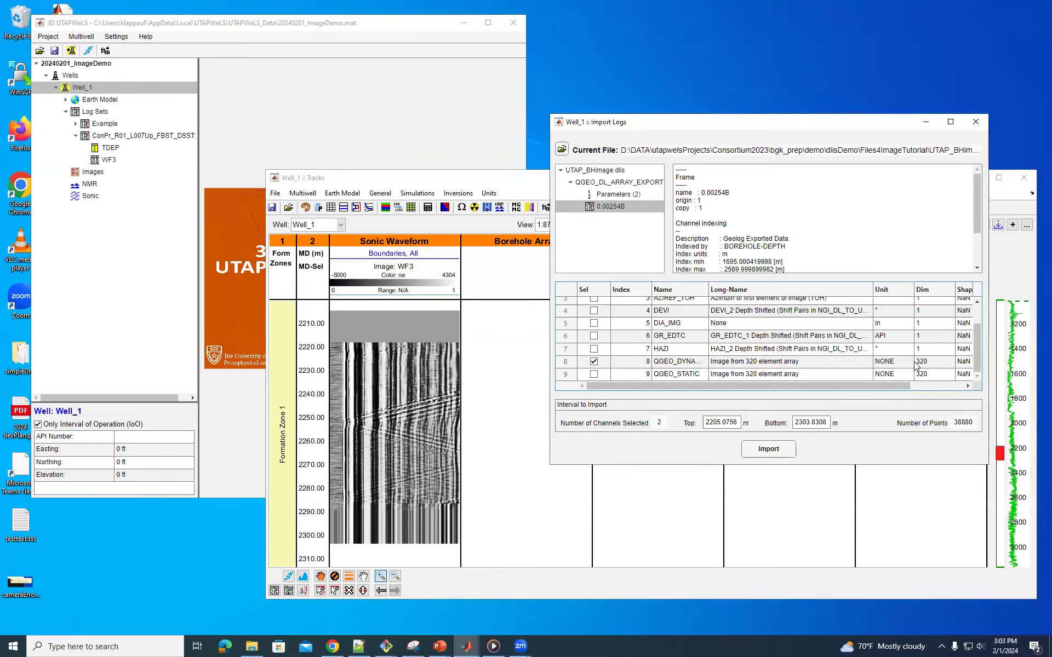
pyautogui.click(767, 451)
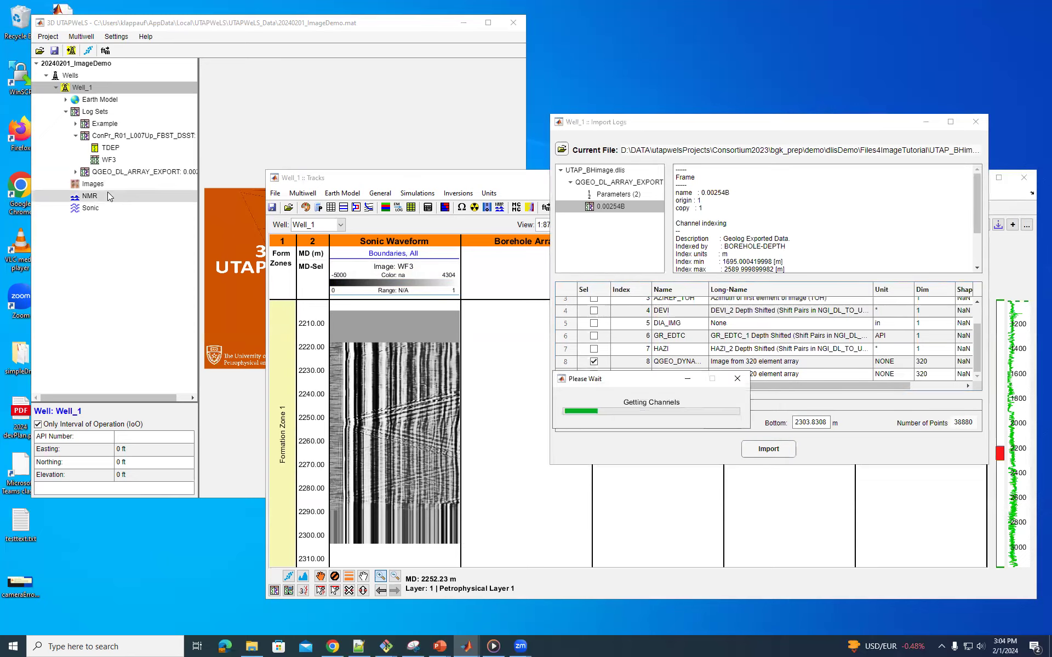
# - Add an image plot to the Borehole Array track using the QGEO_DL_ARRAY_EXPORT log set
pyautogui.click(342, 182)
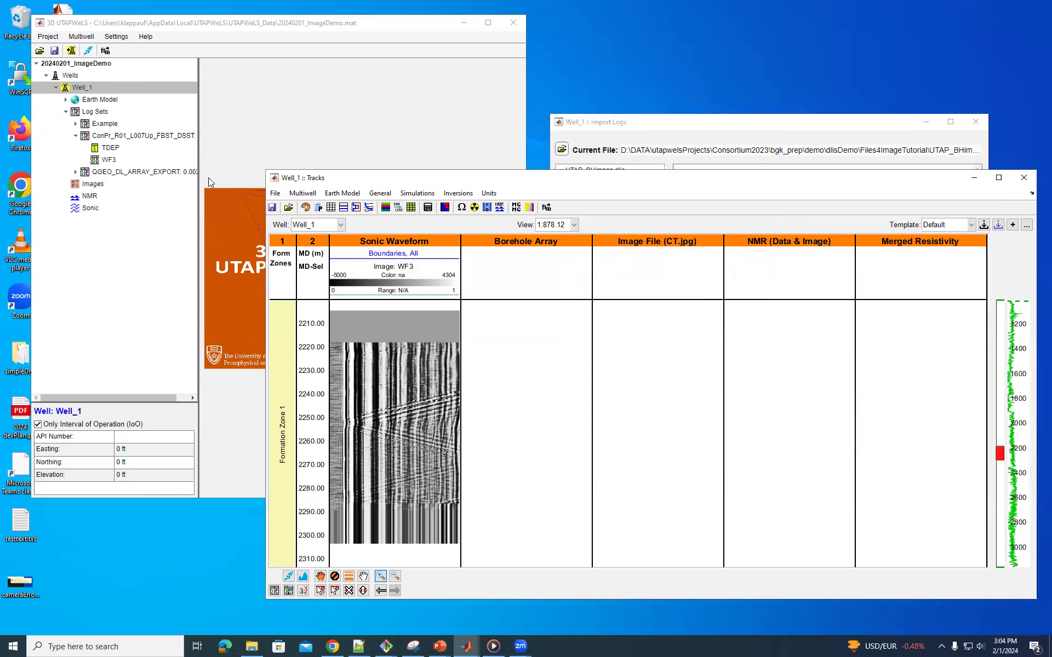
pyautogui.click(142, 212)
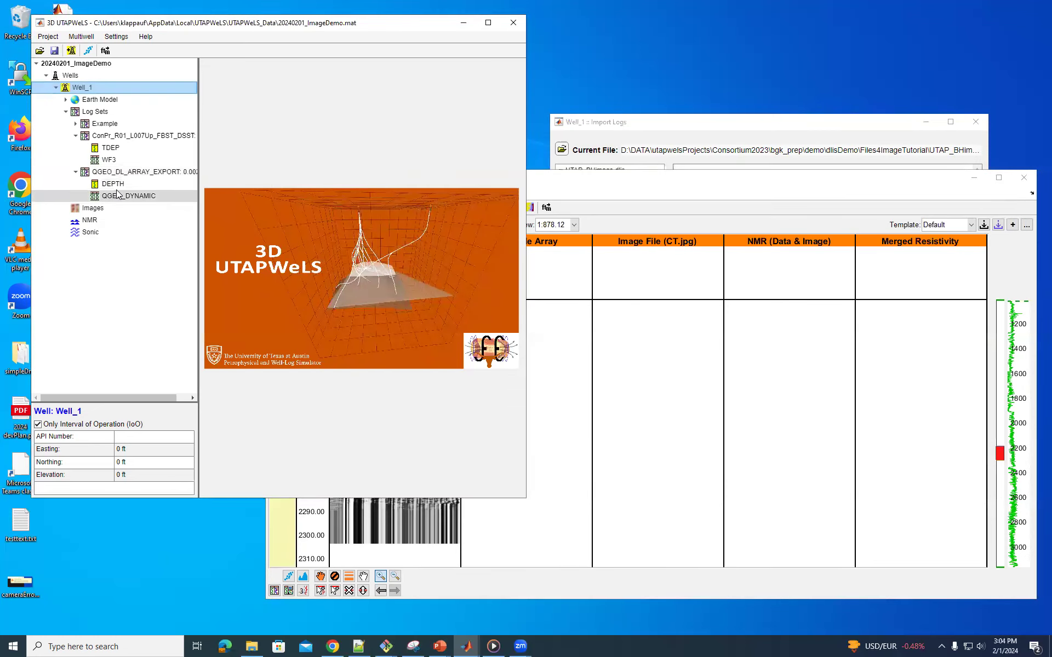
pyautogui.click(621, 181)
pyautogui.doubleClick(557, 283)
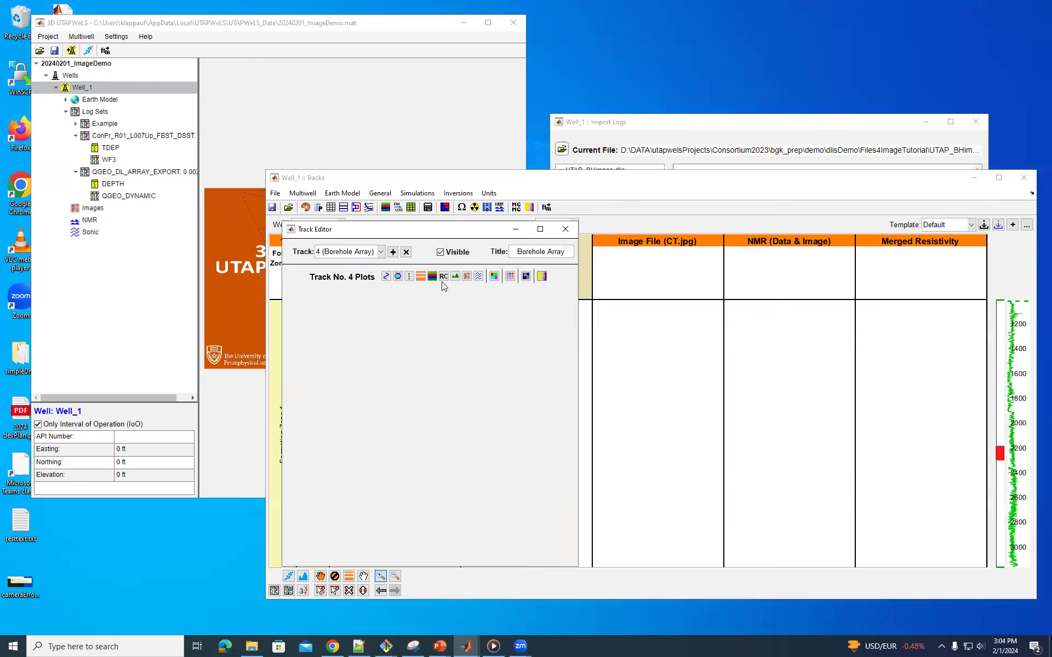
pyautogui.click(467, 276)
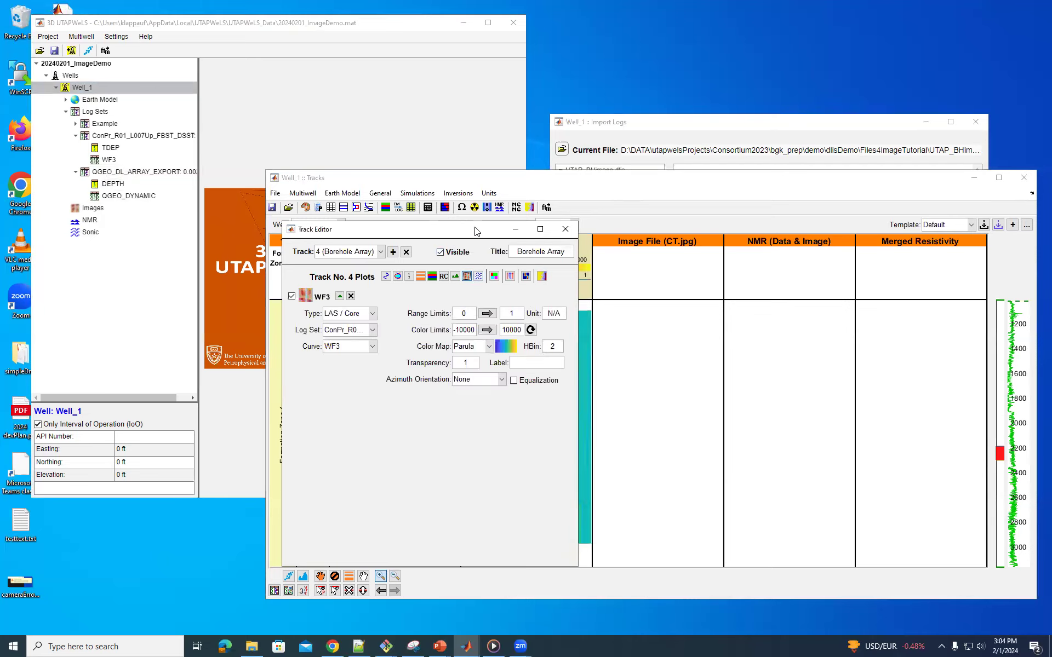
pyautogui.moveTo(451, 236); pyautogui.dragTo(880, 79)
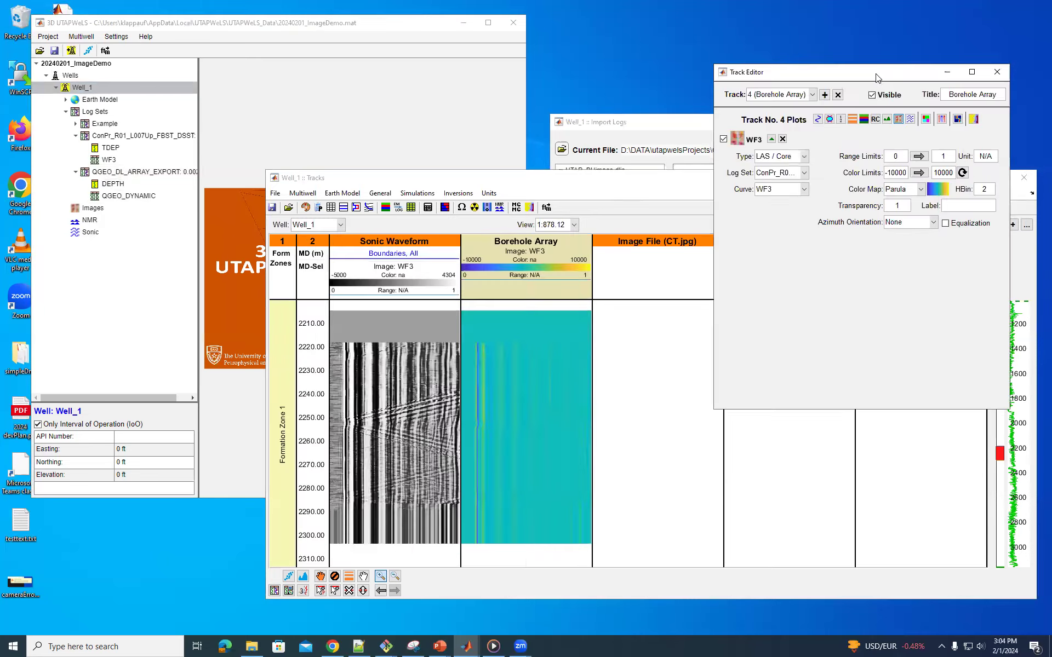
pyautogui.click(782, 174)
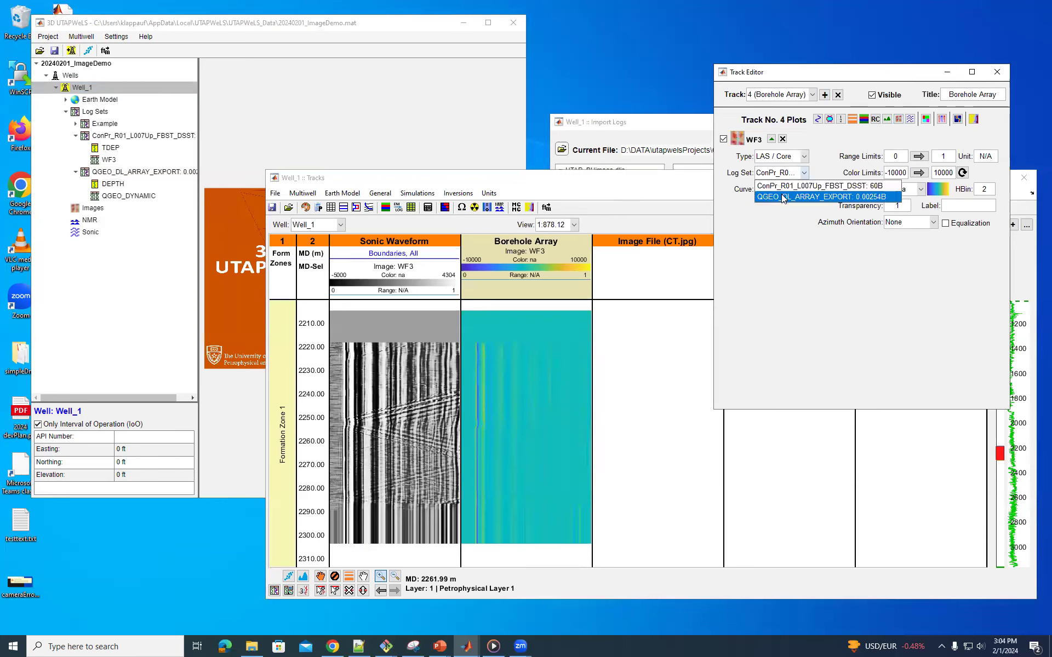
pyautogui.click(782, 197)
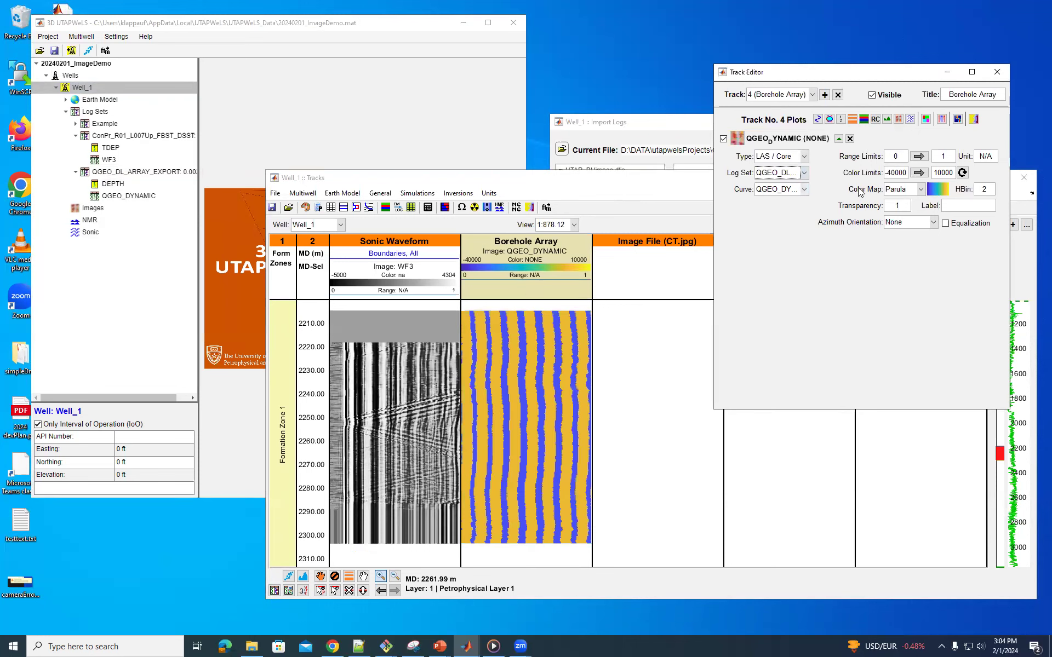
# - Apply the Hot colour map with colour limits -20 to 150
pyautogui.click(914, 191)
pyautogui.click(899, 247)
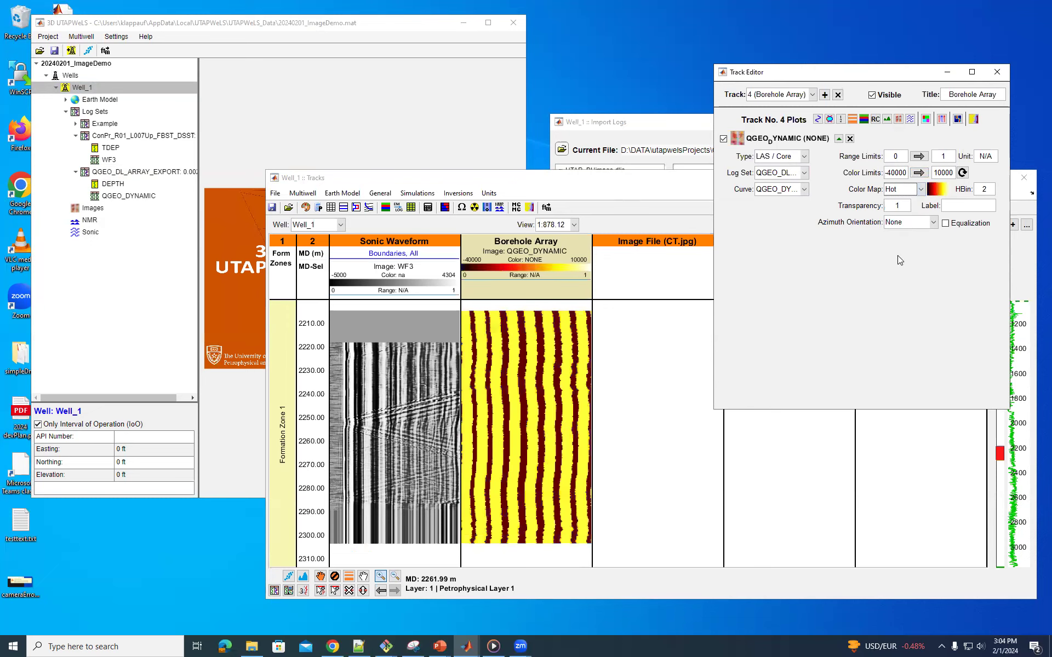
pyautogui.moveTo(906, 172); pyautogui.dragTo(888, 174)
pyautogui.write('20')
pyautogui.doubleClick(950, 172)
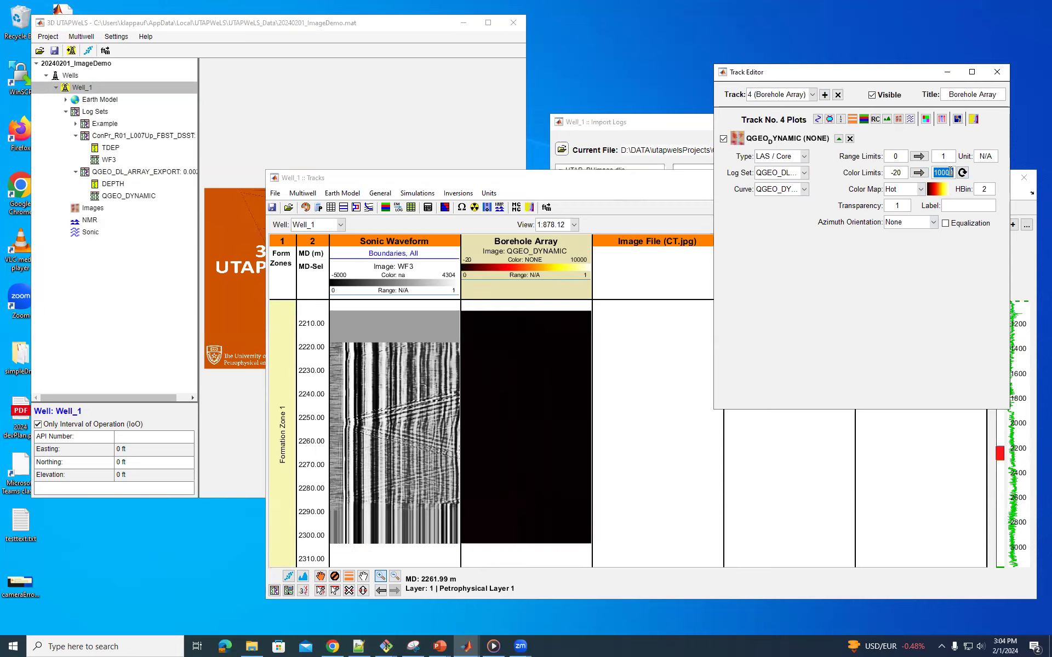
pyautogui.write('150')
pyautogui.press('Return')
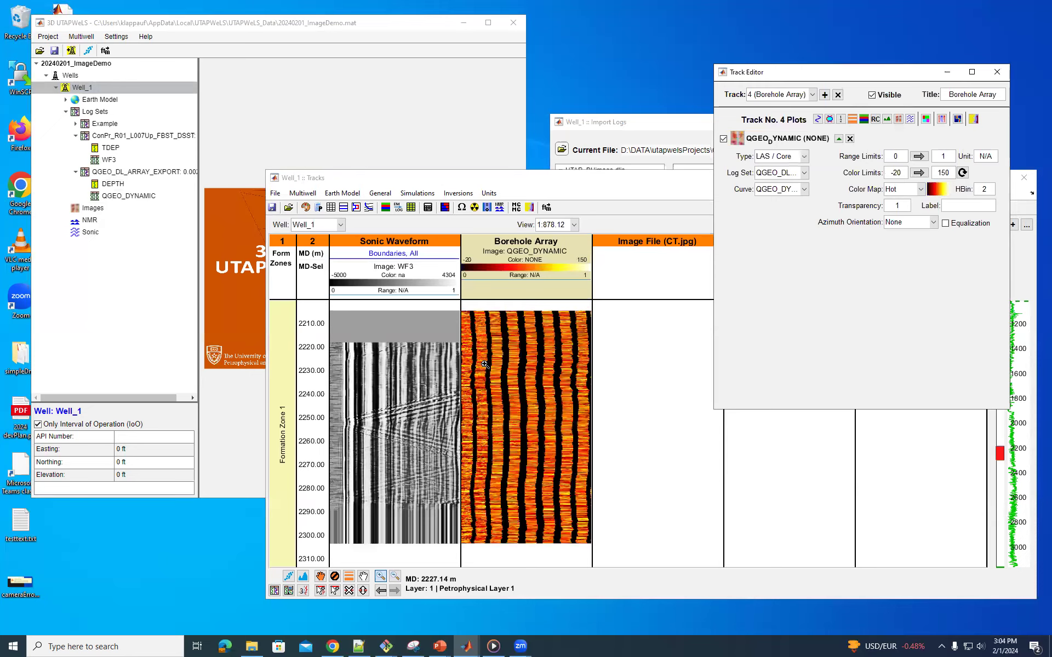
# - Zoom into 2228–2234 m to inspect detail, then reset and zoom around 2200 m
pyautogui.moveTo(485, 365); pyautogui.dragTo(487, 382)
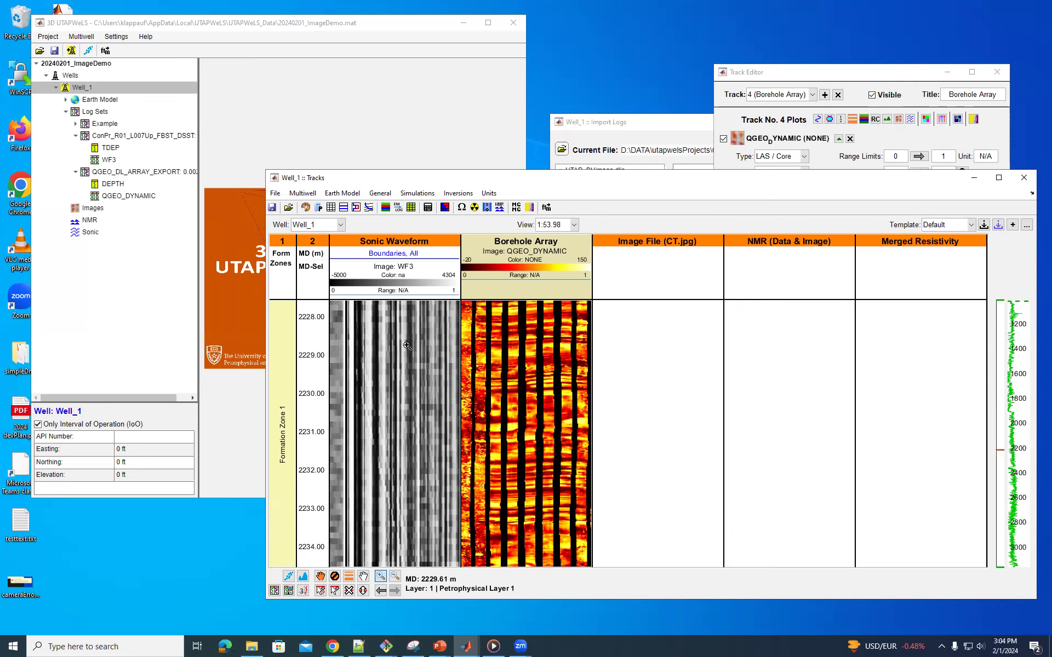
pyautogui.click(556, 426)
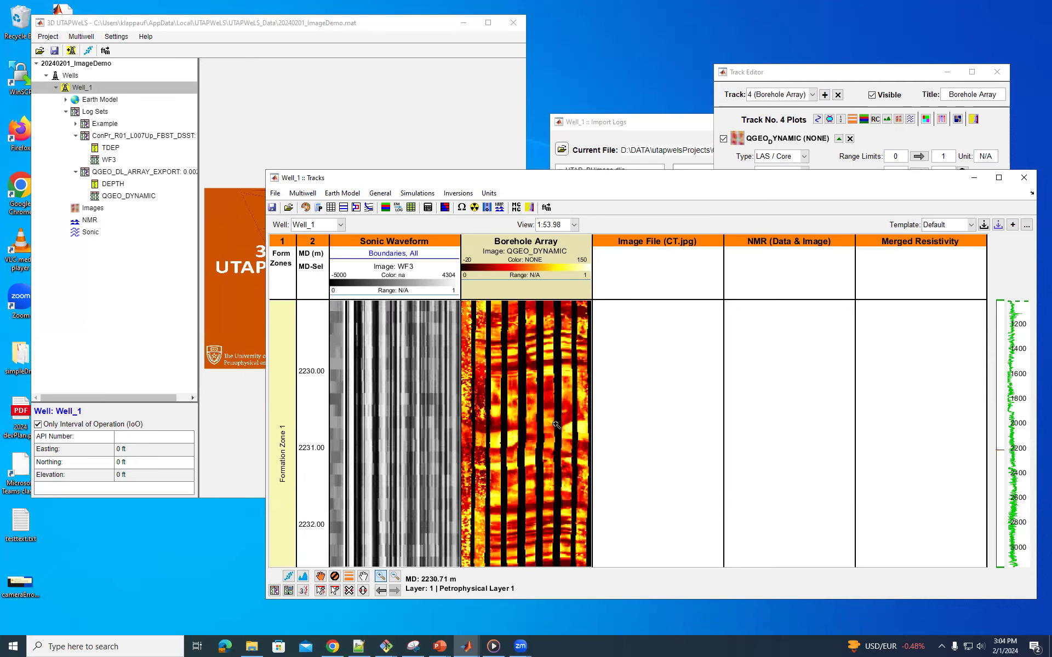
pyautogui.doubleClick(709, 425)
pyautogui.moveTo(658, 425)
pyautogui.mouseDown()
pyautogui.moveTo(543, 443)
pyautogui.moveTo(549, 463)
pyautogui.mouseUp()
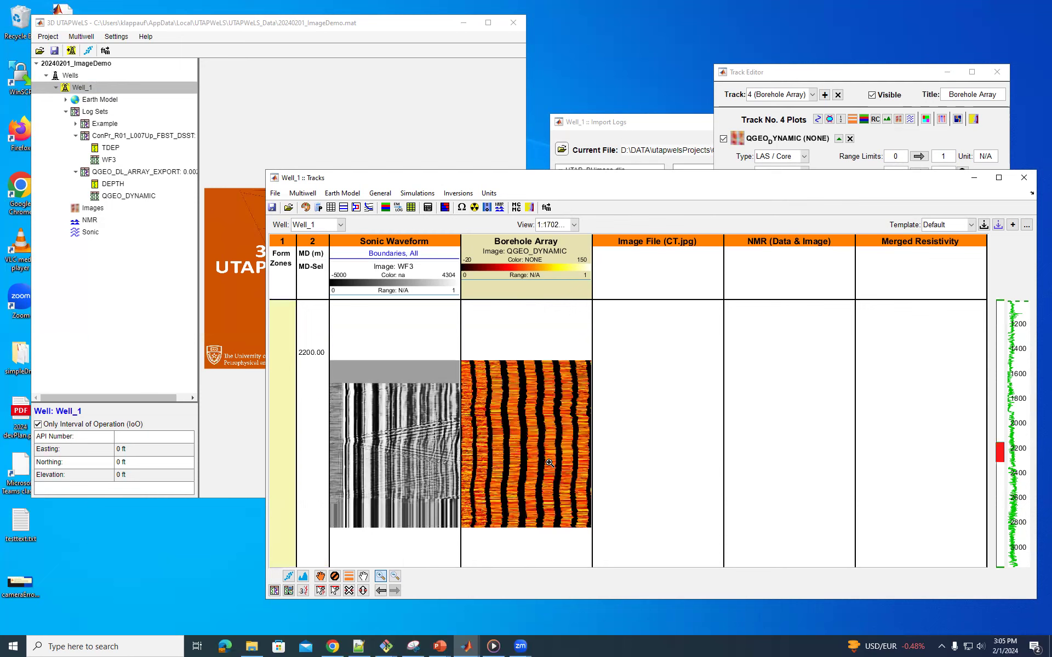
pyautogui.moveTo(530, 357); pyautogui.dragTo(513, 527)
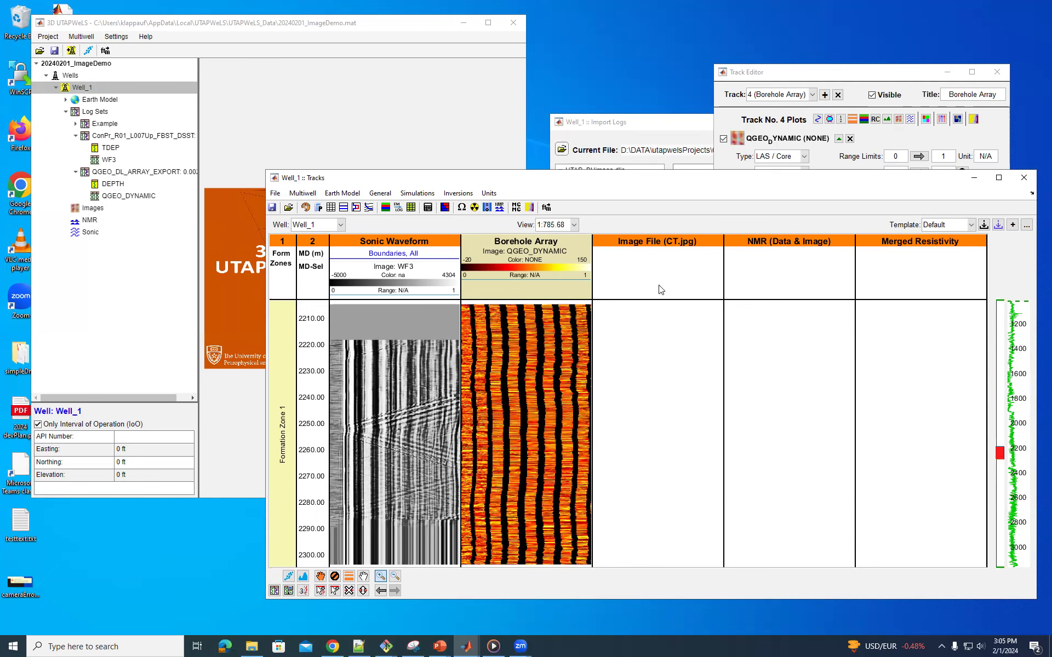
# - Close the Borehole Array track settings
pyautogui.click(813, 76)
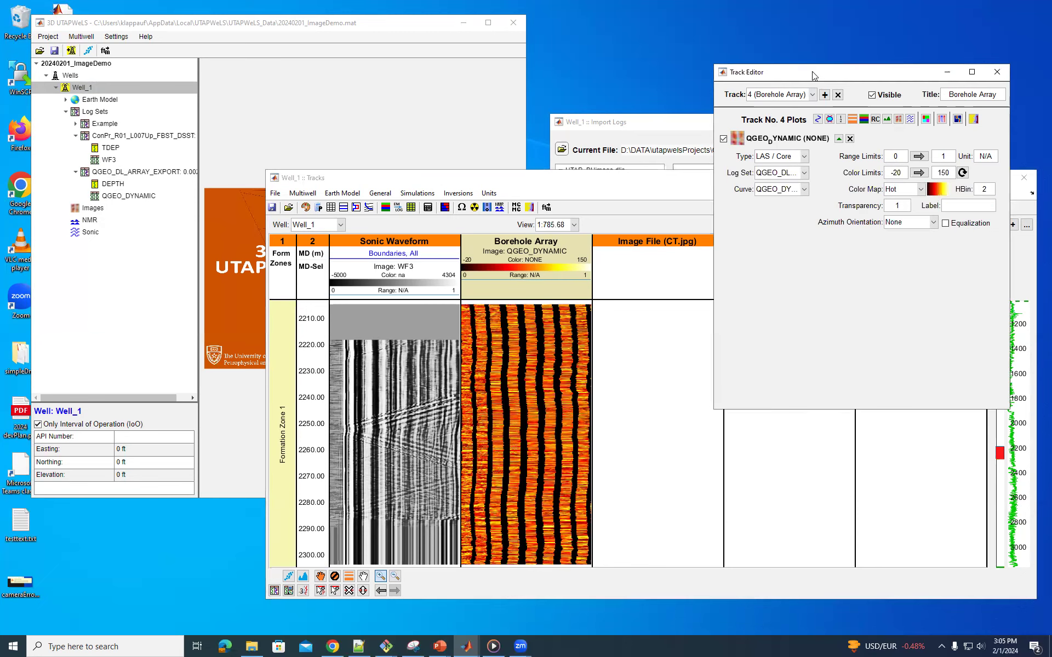
pyautogui.moveTo(814, 76); pyautogui.dragTo(803, 49)
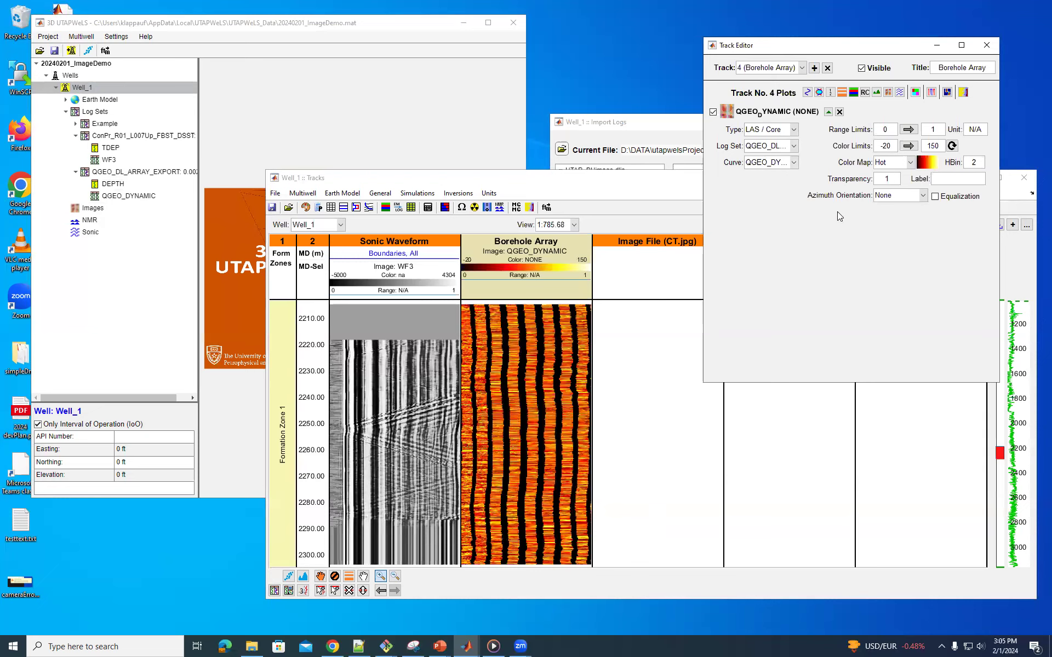
pyautogui.click(987, 46)
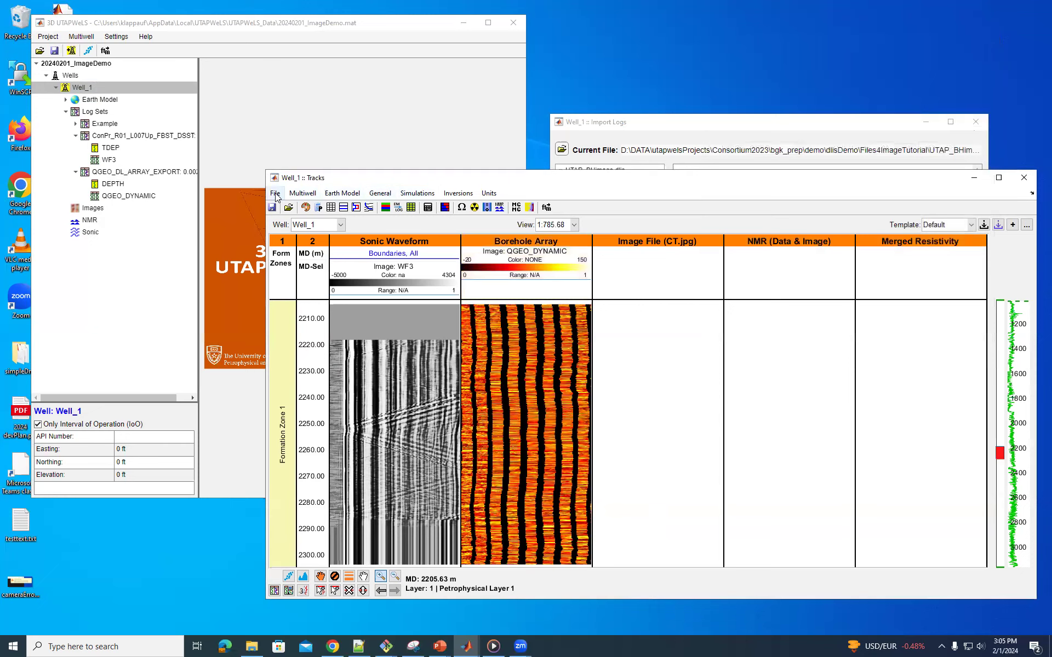
# - Import CTscan.png as a Well_1 image spanning 2200–2400 m
pyautogui.click(275, 194)
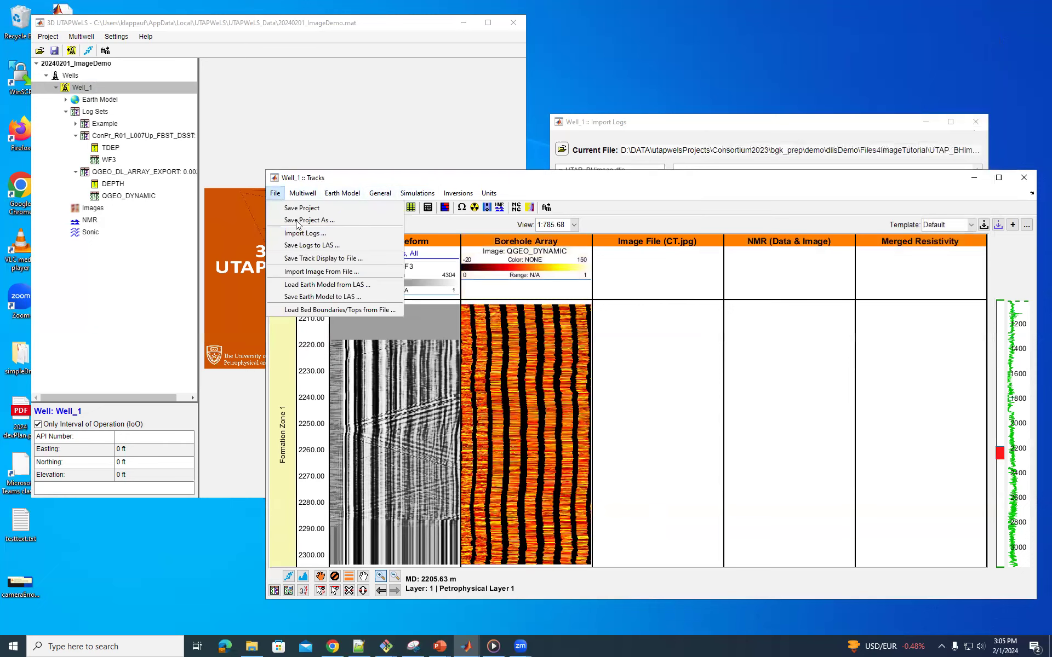
pyautogui.click(338, 272)
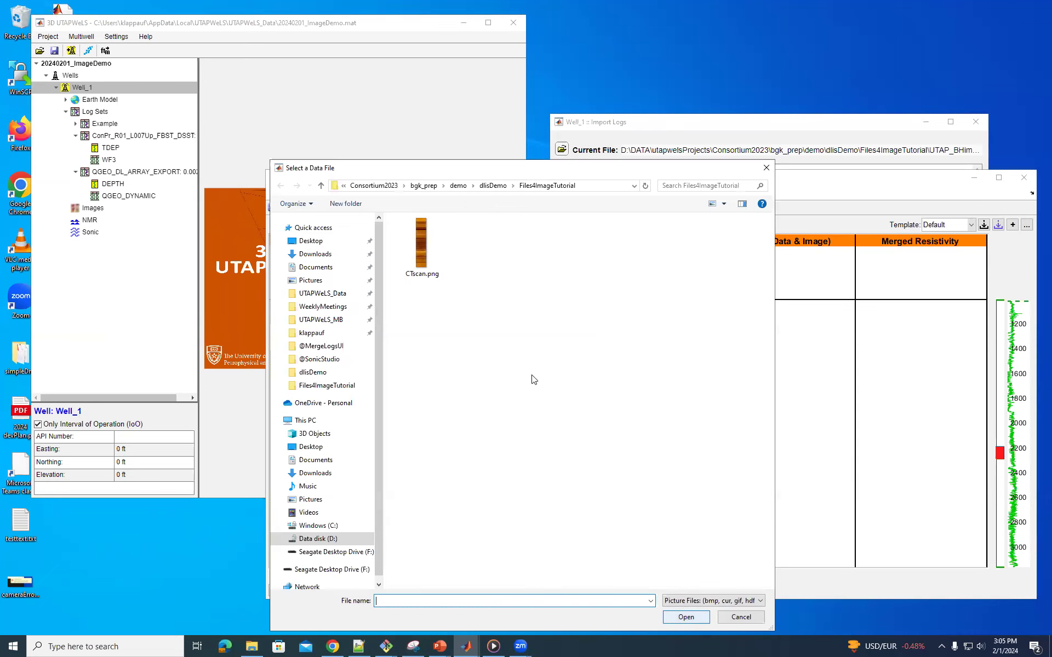
pyautogui.click(422, 243)
pyautogui.click(689, 617)
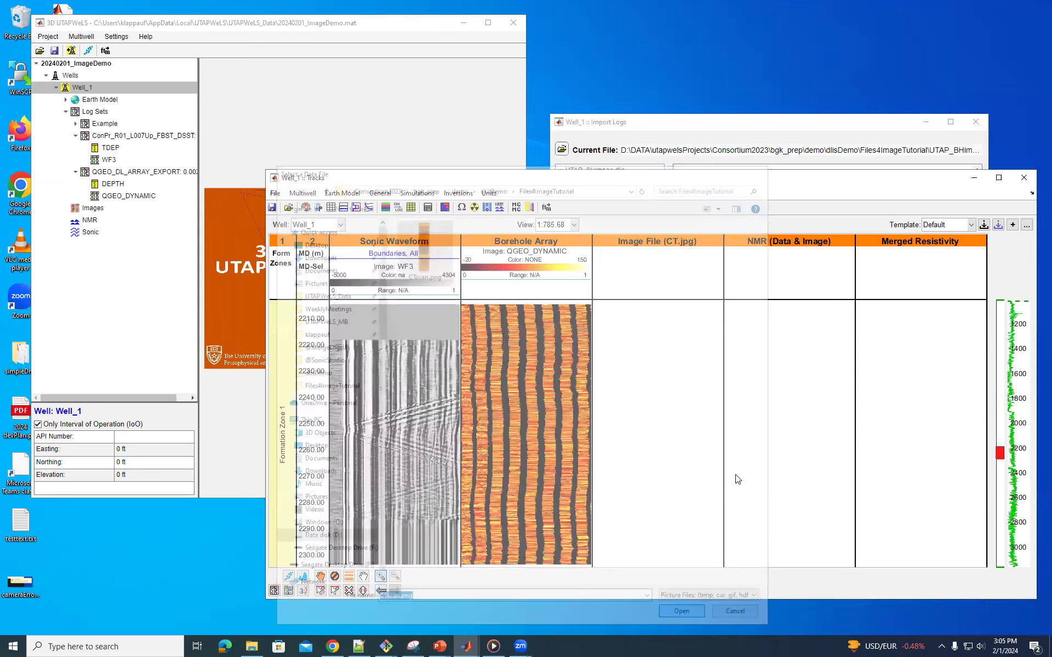
pyautogui.click(97, 210)
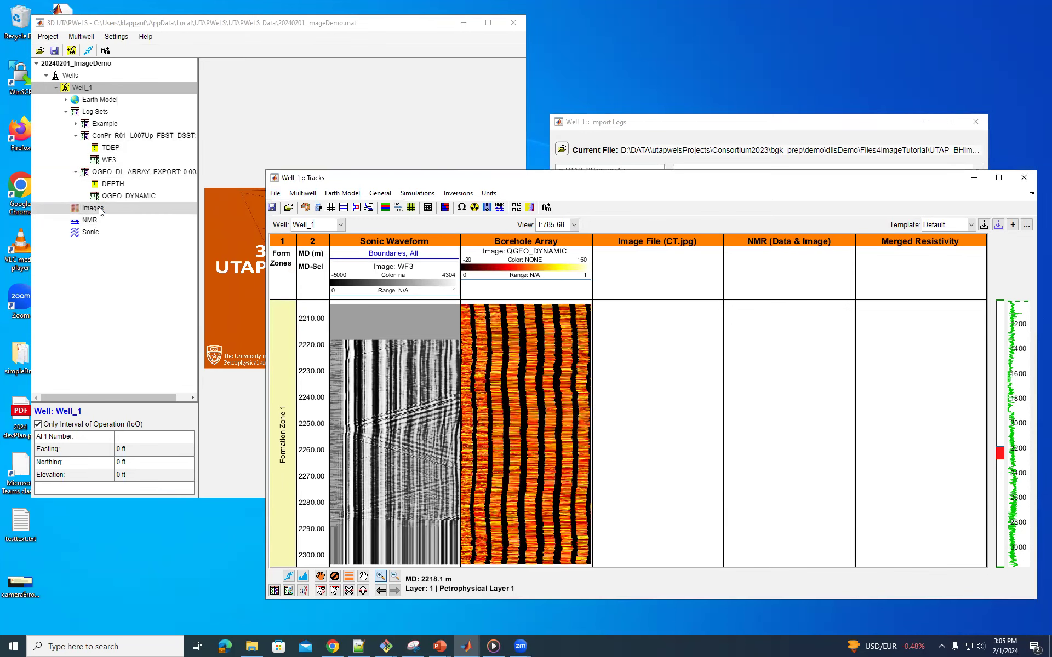
pyautogui.click(480, 216)
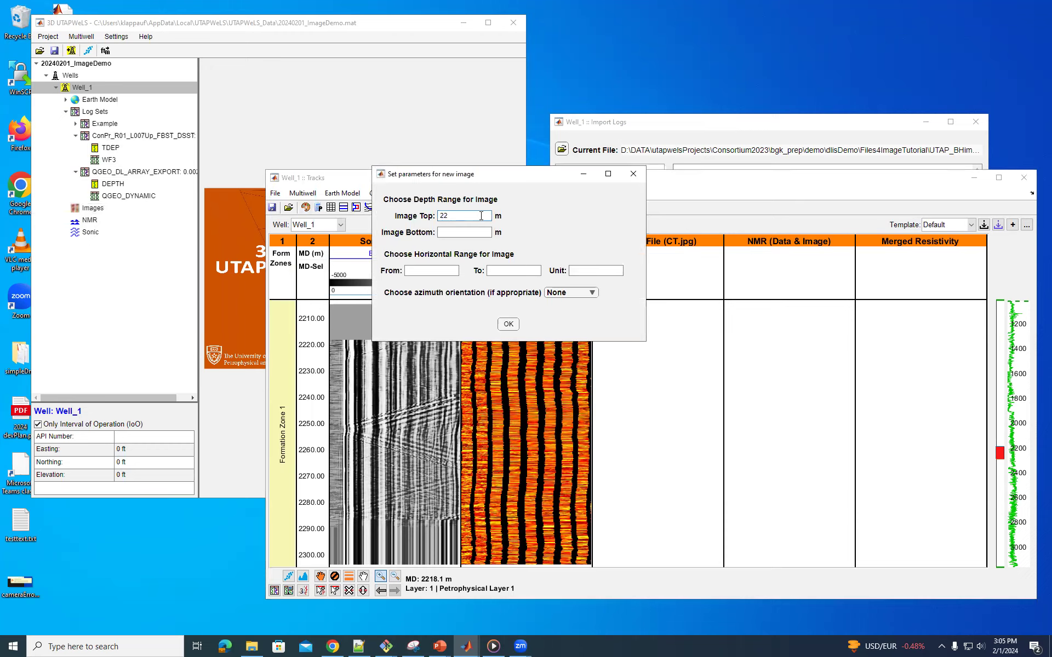
pyautogui.click(452, 232)
pyautogui.click(507, 324)
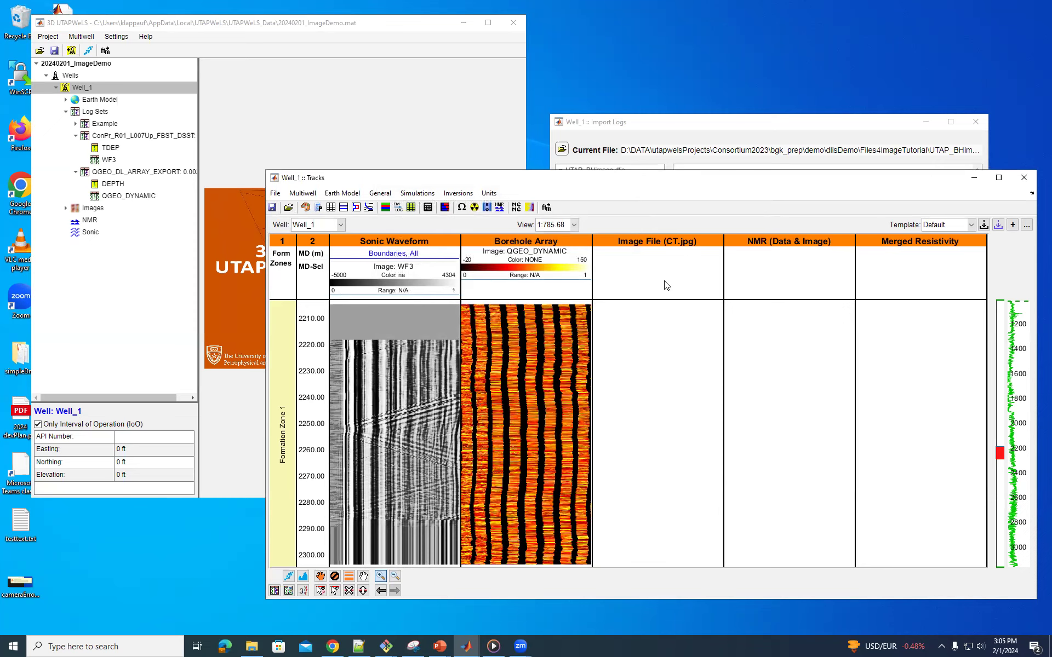
# - Add an Image File plot of CTscan to the Image File (CT.jpg) track
pyautogui.click(66, 209)
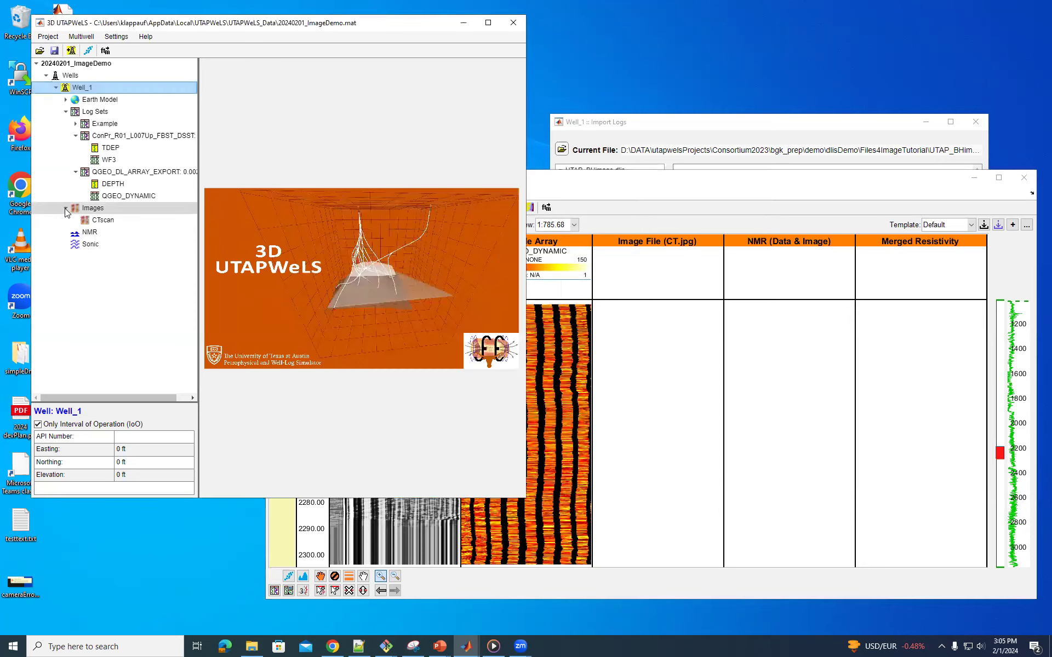
pyautogui.click(103, 221)
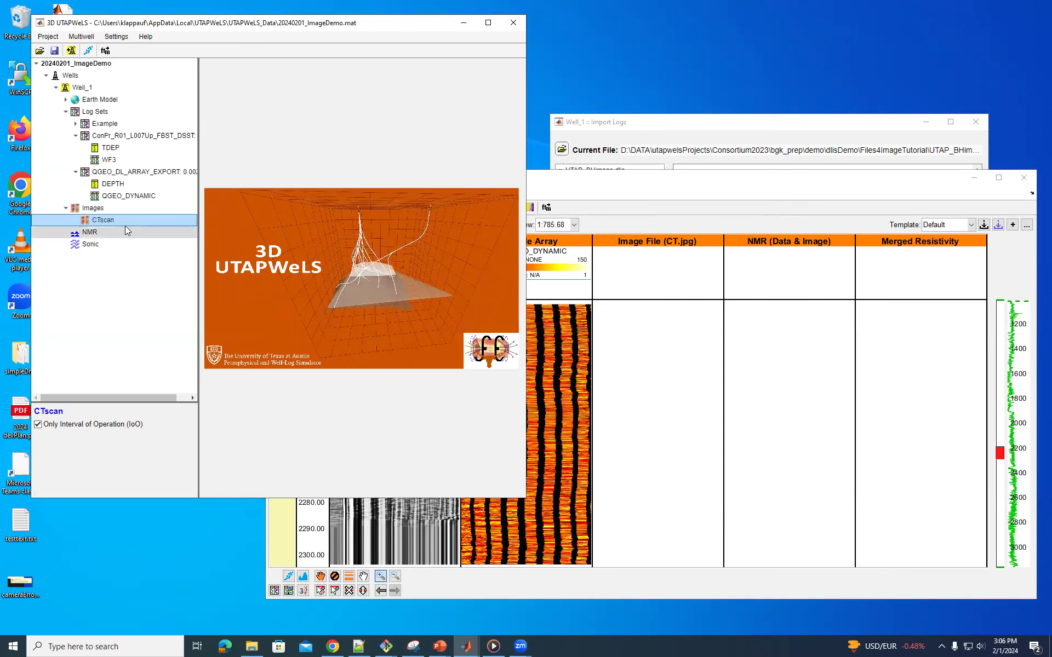
pyautogui.click(676, 272)
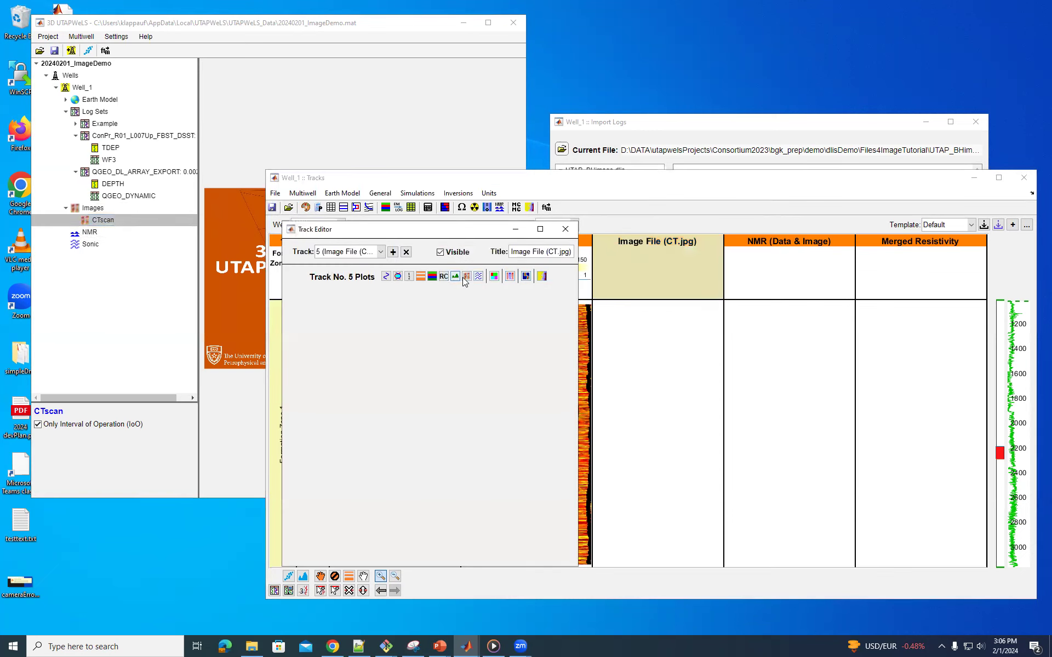
pyautogui.click(482, 278)
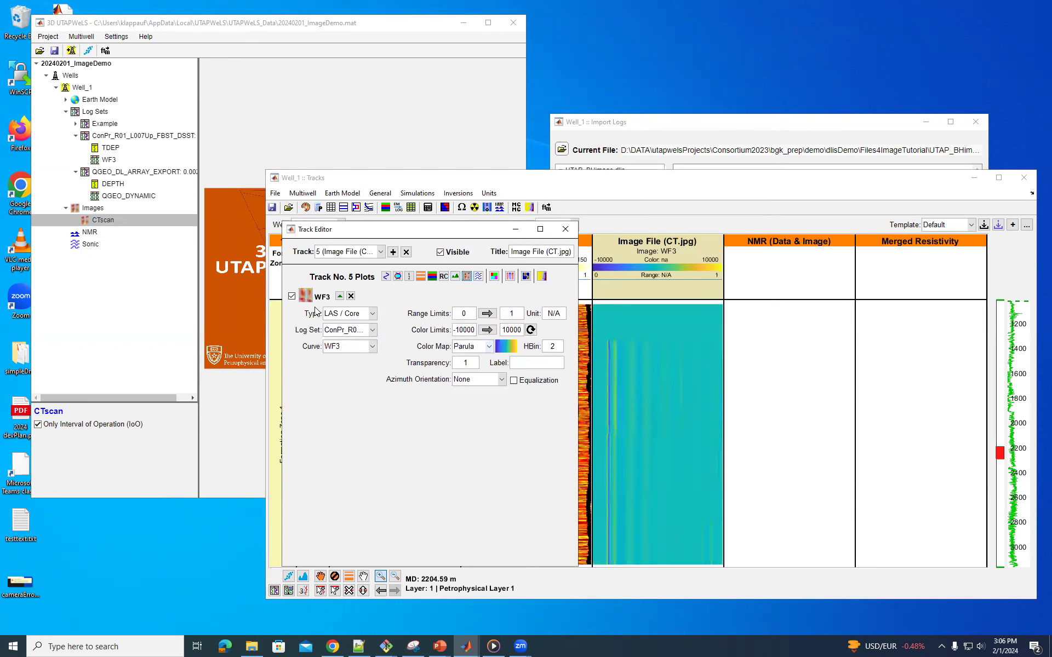
pyautogui.click(371, 314)
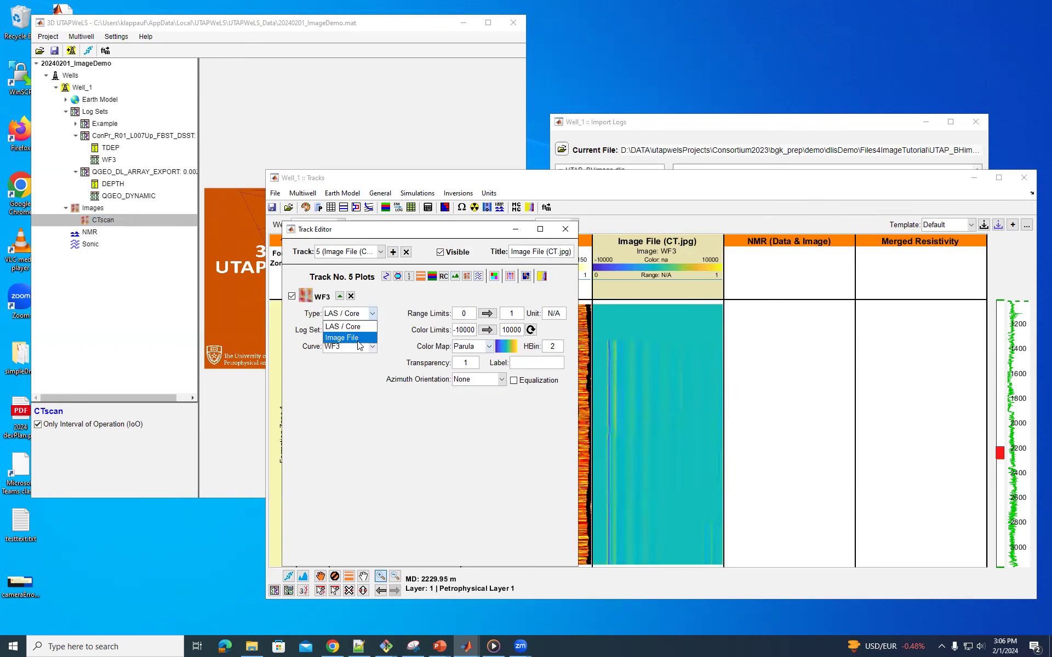
pyautogui.click(359, 338)
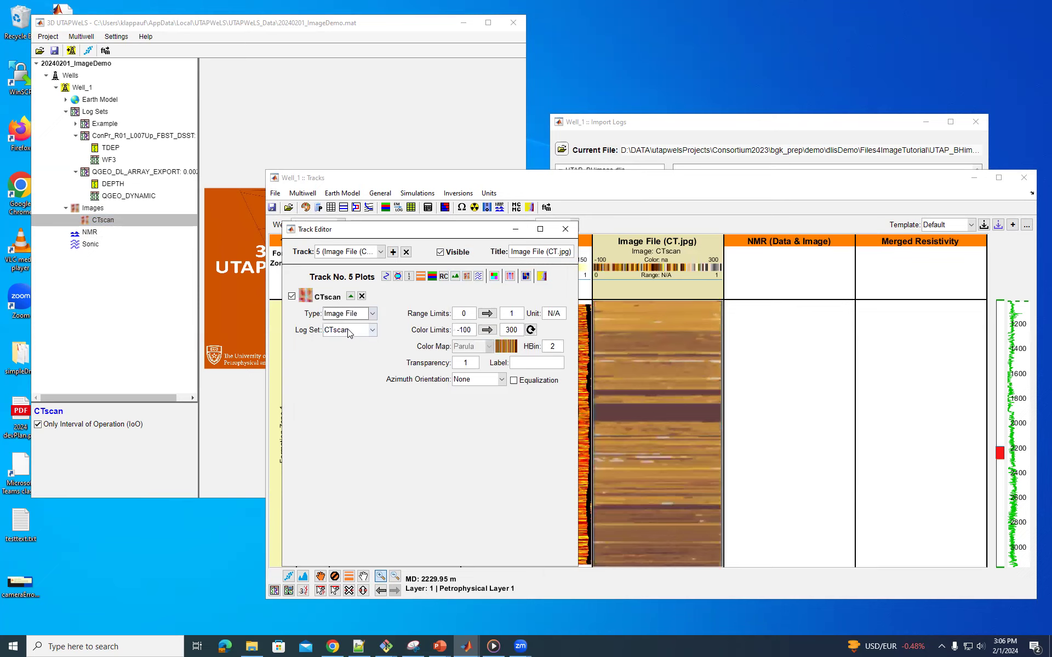
pyautogui.click(350, 331)
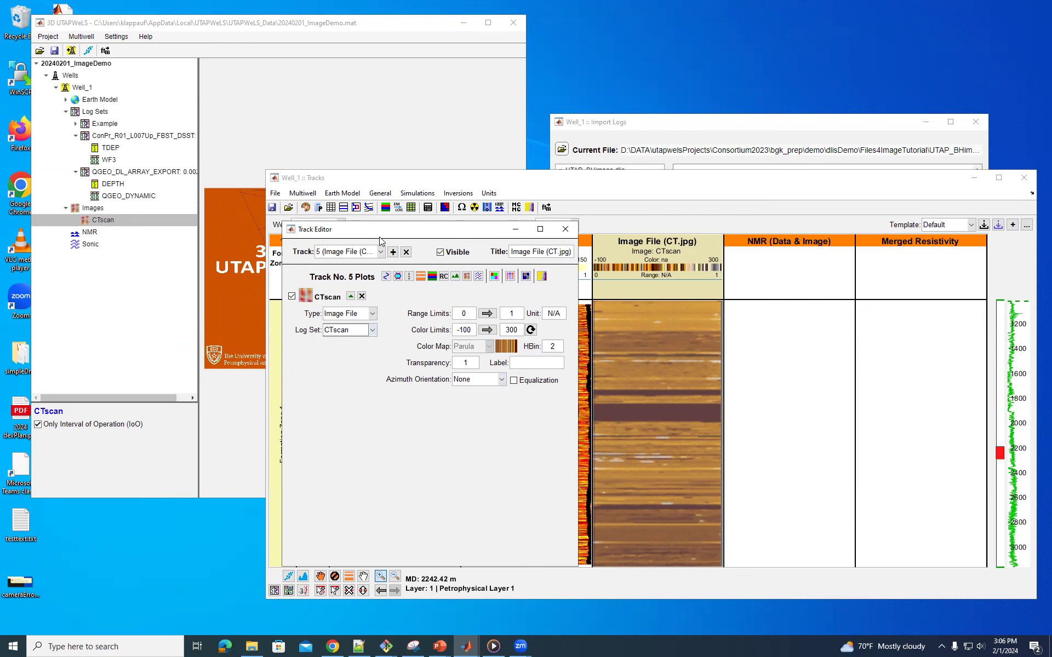
# - Close the track settings and the small log import dialog, returning to Import Logs
pyautogui.moveTo(382, 242); pyautogui.dragTo(485, 136)
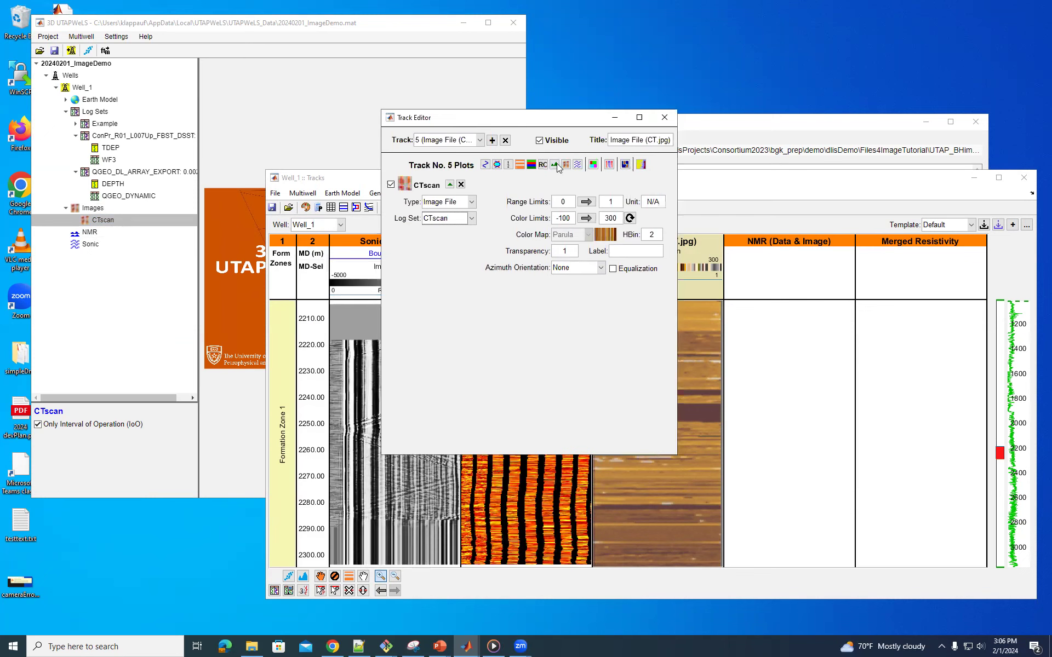
pyautogui.click(804, 257)
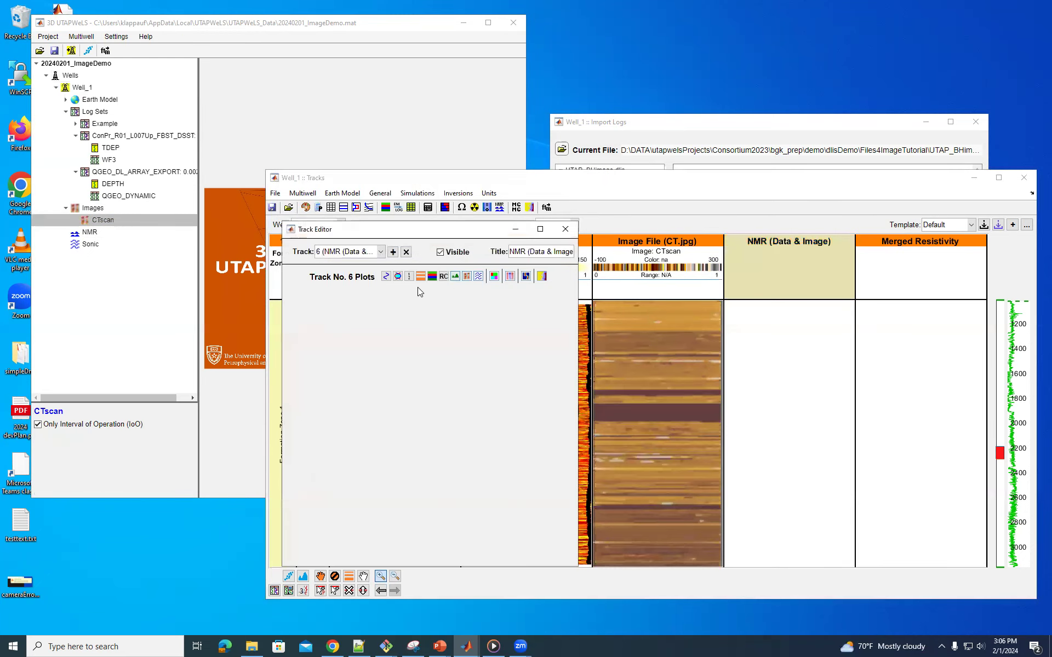
pyautogui.click(566, 229)
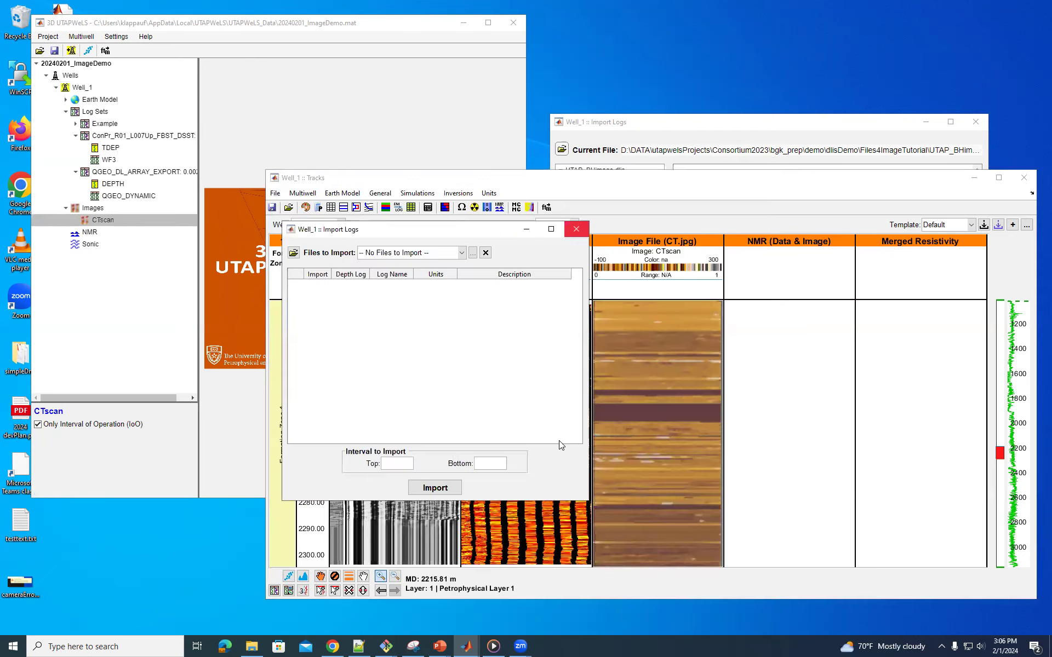
pyautogui.click(577, 229)
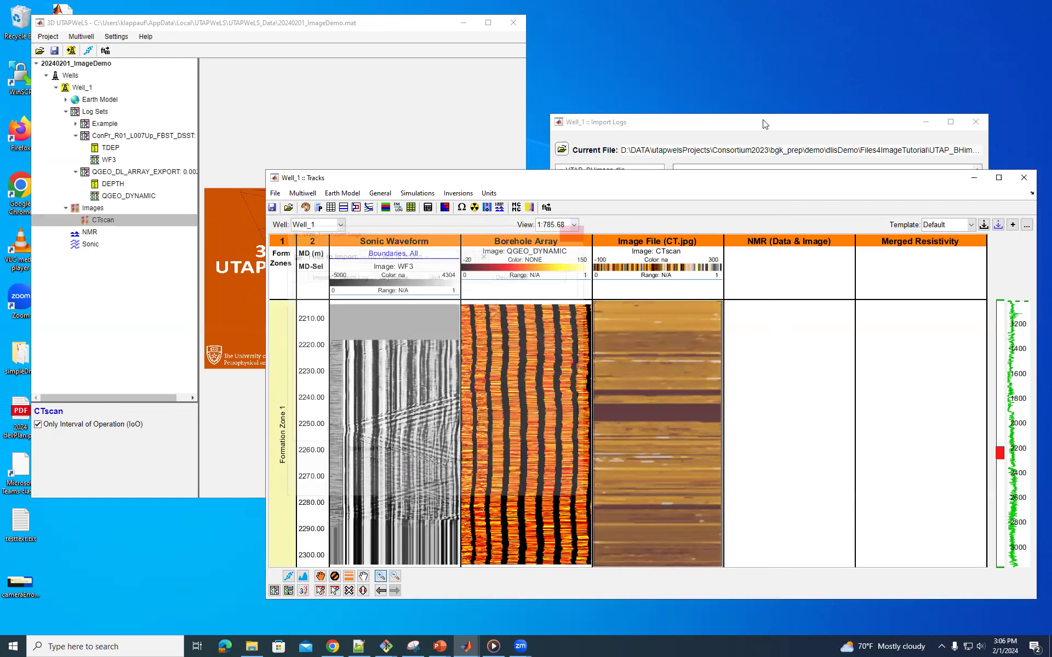
pyautogui.click(791, 117)
# - Open UTAP_NMR_DLIS.dlis for import
pyautogui.click(562, 149)
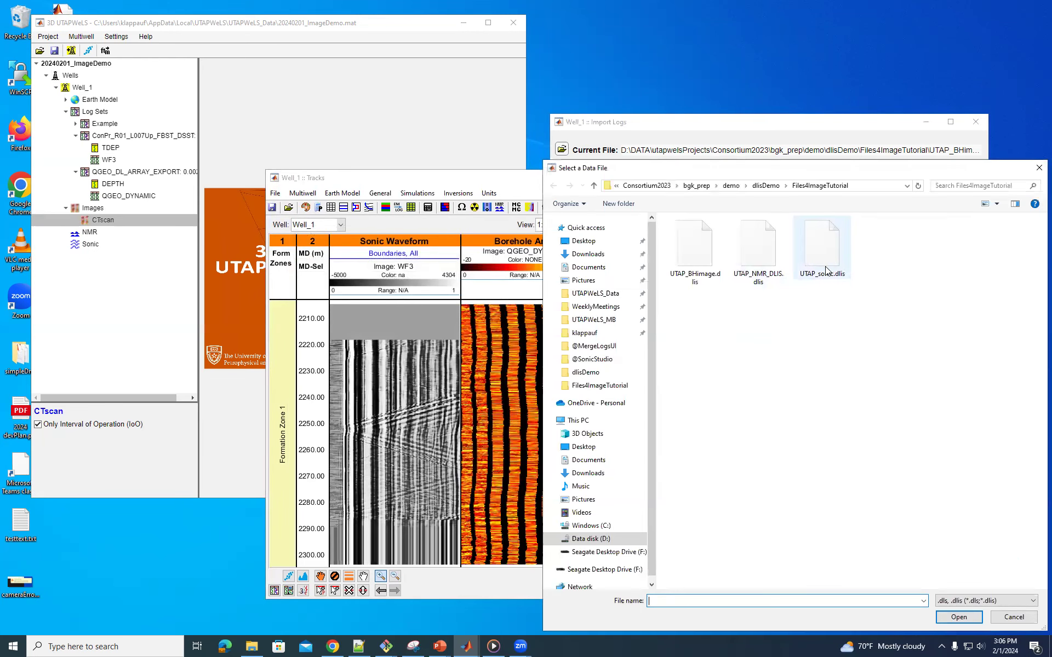
pyautogui.click(750, 259)
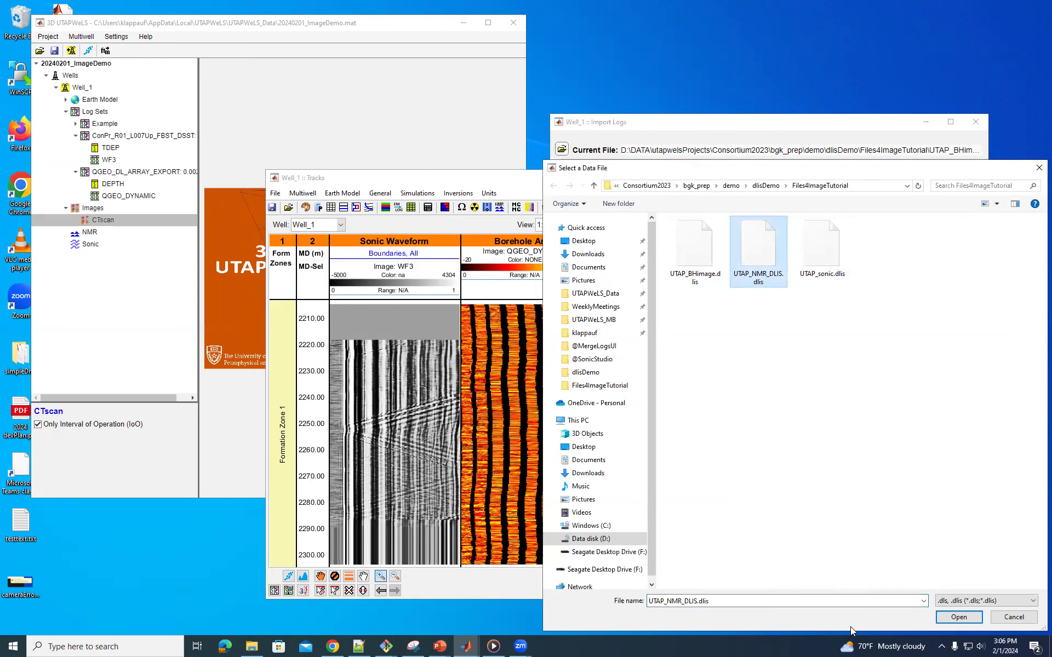
pyautogui.click(956, 617)
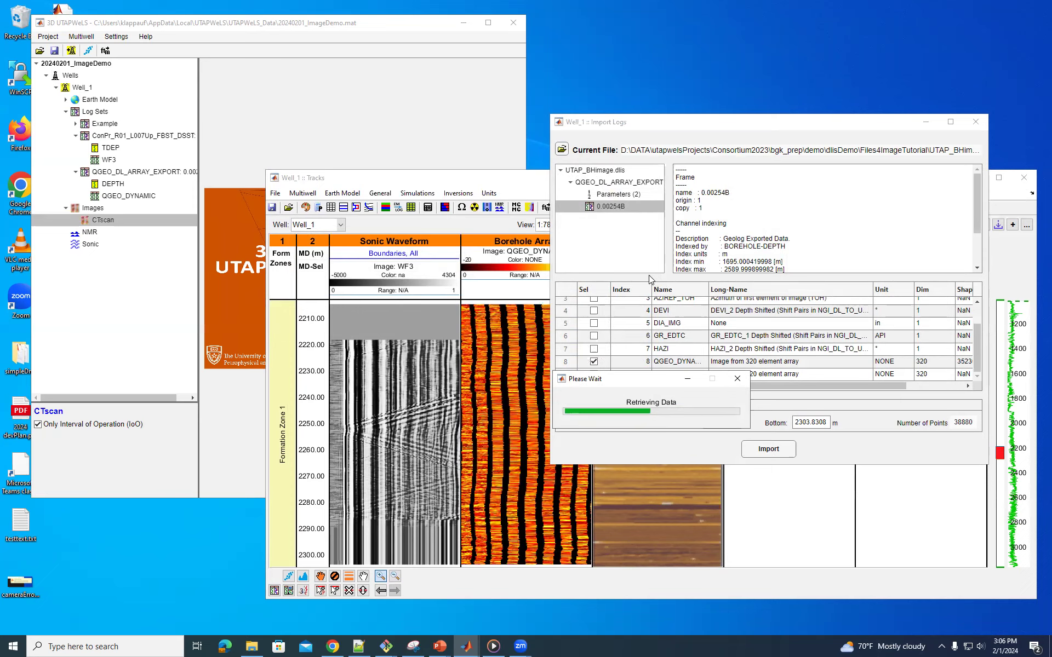
# - Show the channel table of the NMR file's 75B frame
pyautogui.click(613, 208)
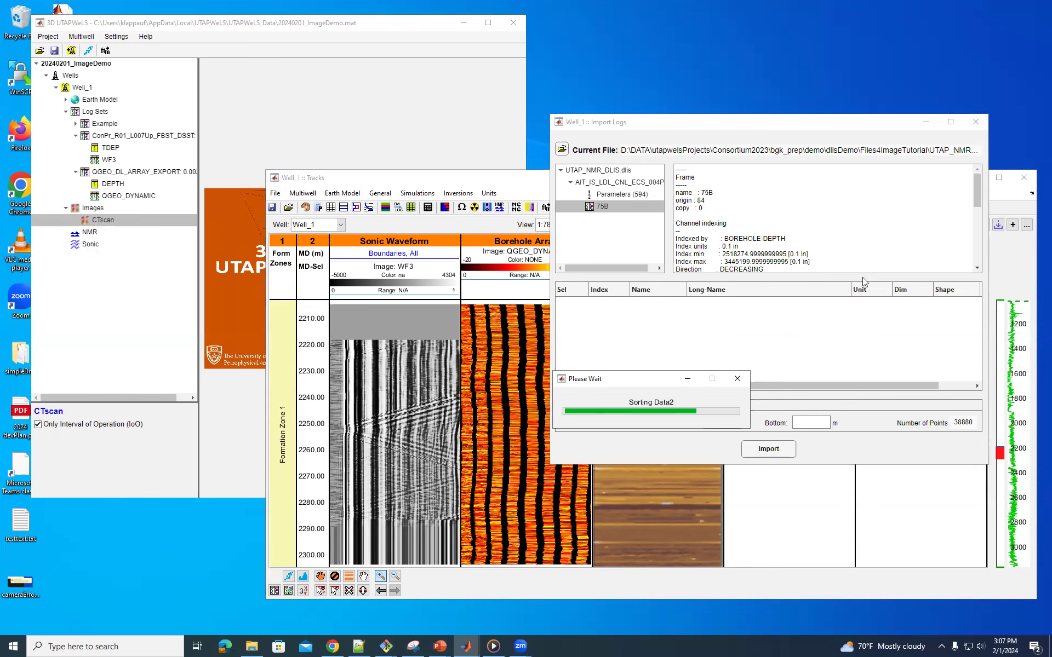
pyautogui.moveTo(977, 199); pyautogui.dragTo(966, 264)
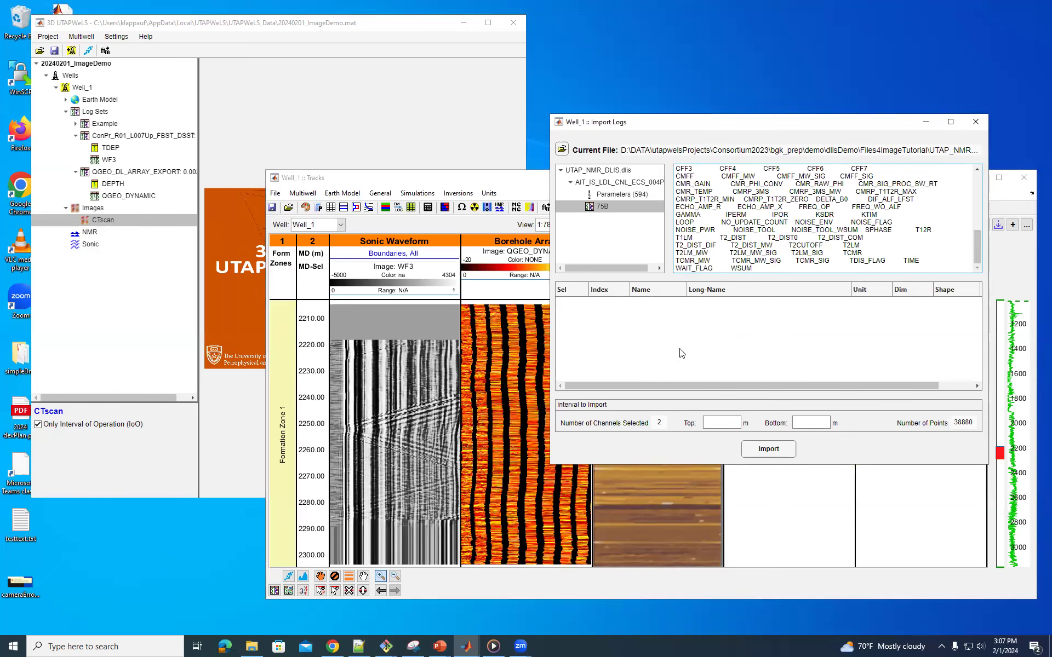
pyautogui.click(611, 204)
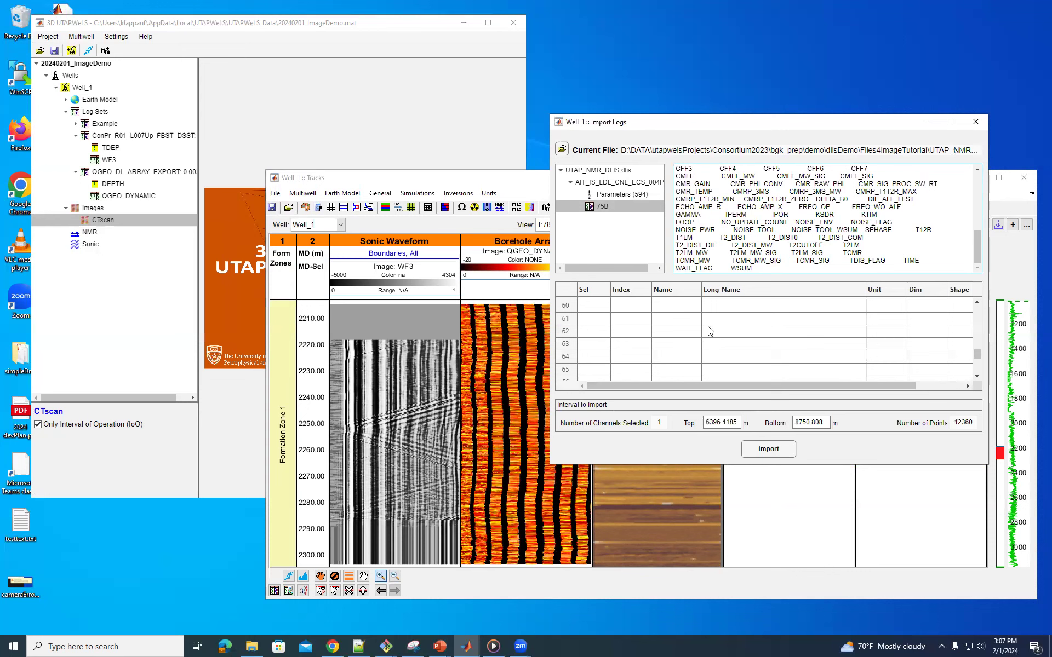
# - Search the channels for 'Dist' to find T2_DIST and related rows
pyautogui.rightClick(736, 347)
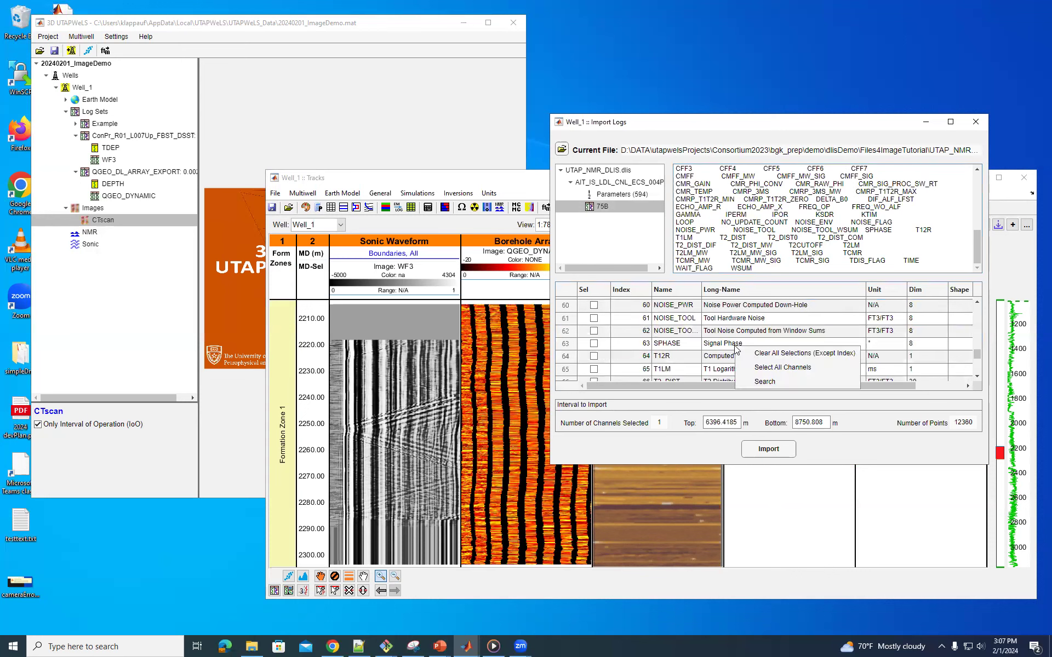
pyautogui.click(784, 382)
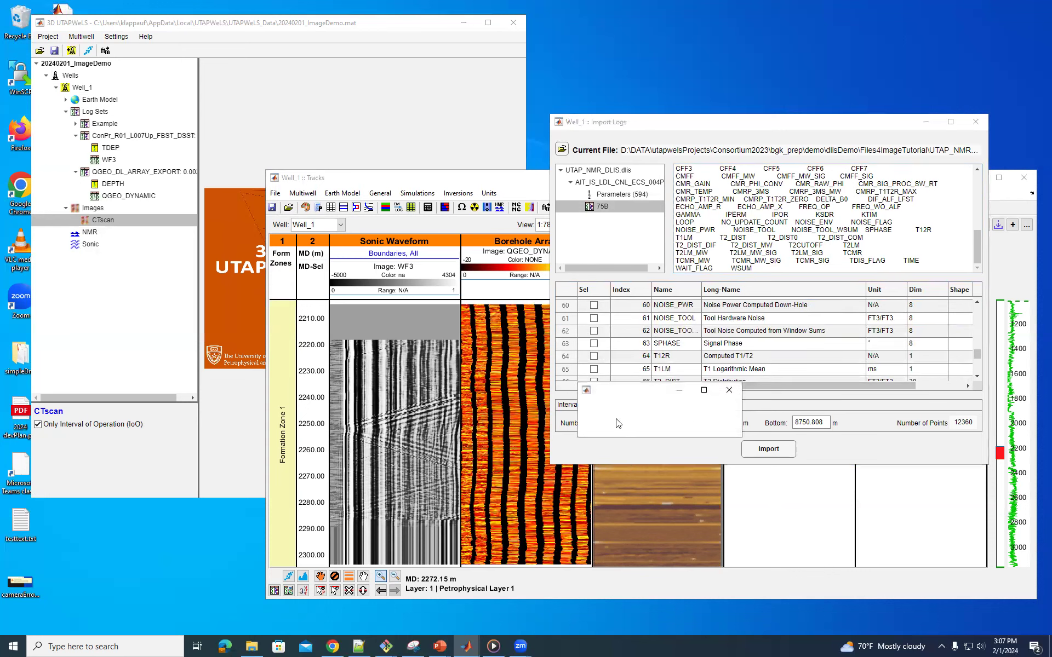
pyautogui.click(645, 421)
pyautogui.moveTo(653, 422); pyautogui.dragTo(556, 420)
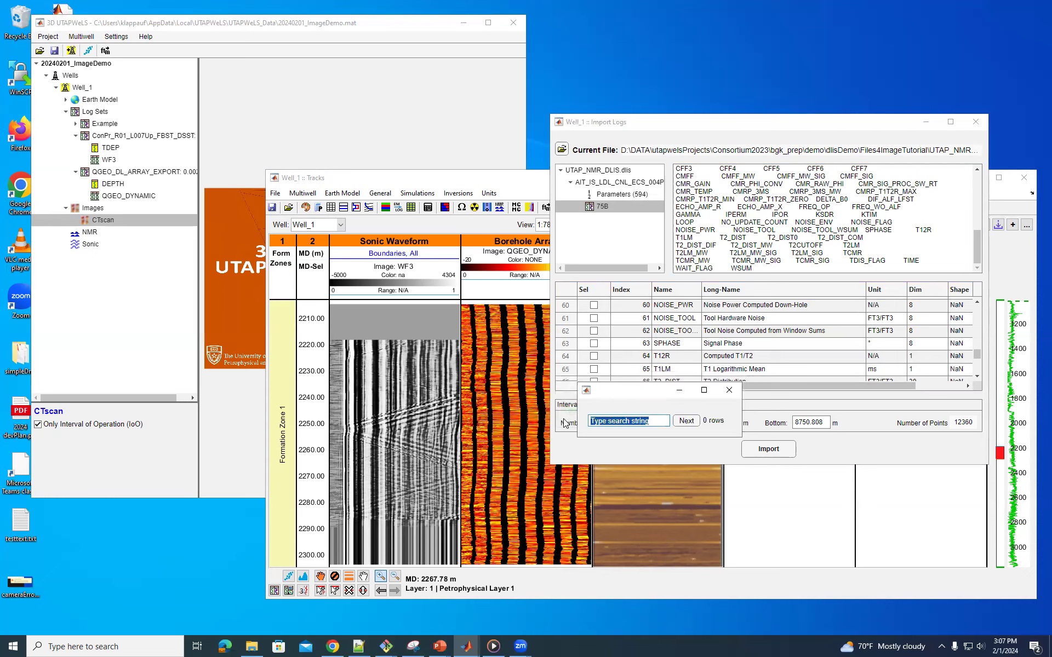
pyautogui.write('Dist')
pyautogui.click(686, 421)
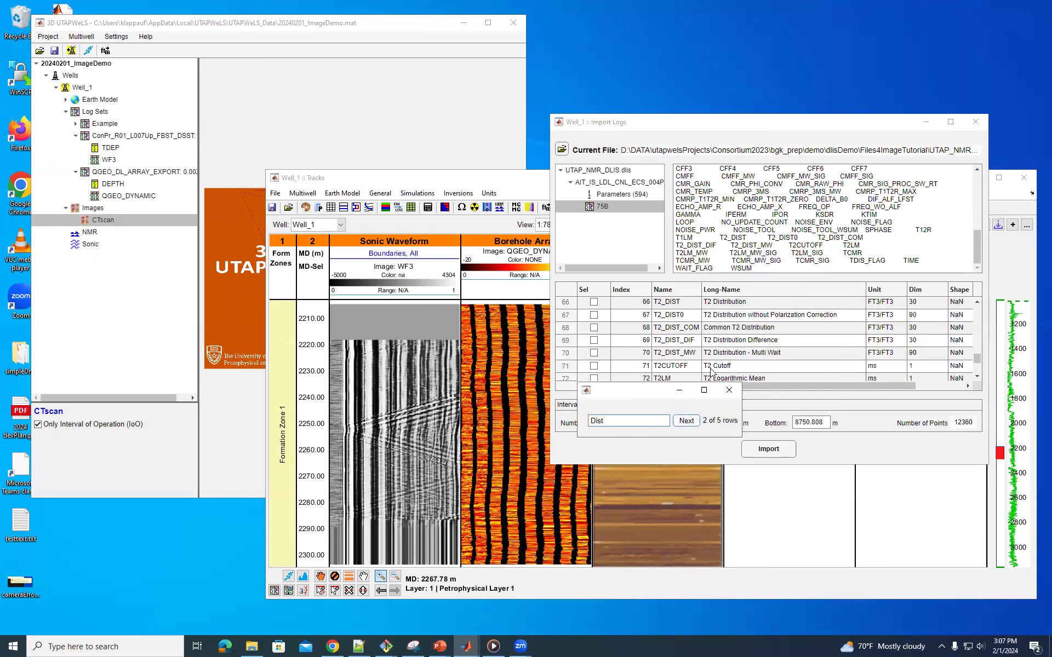
# - Close the channel search and tick the T2_DIST channel for import
pyautogui.click(738, 396)
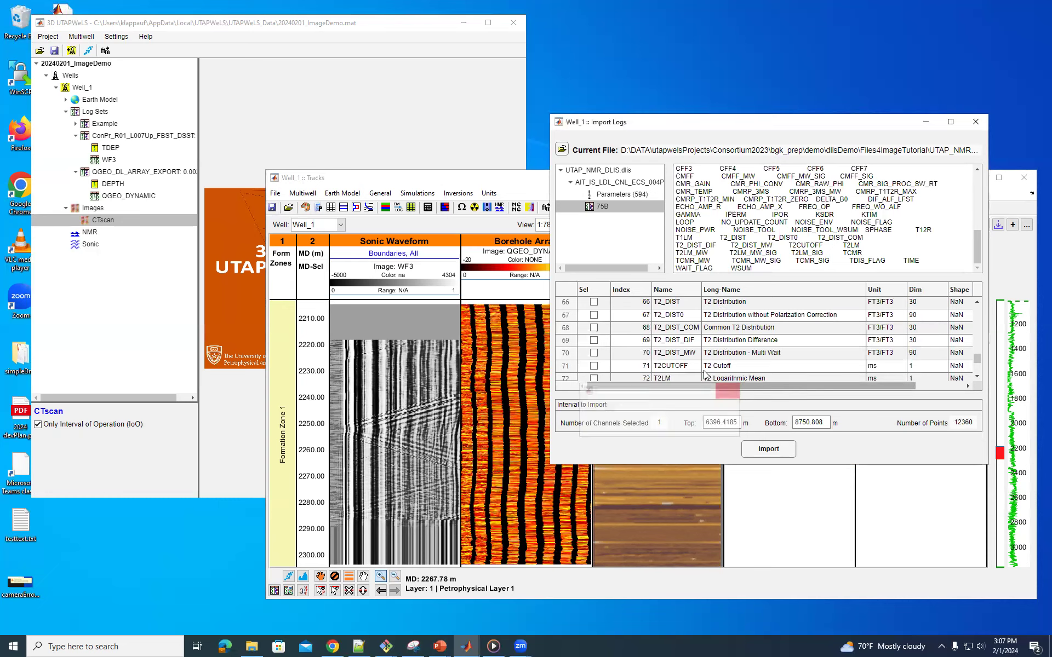
pyautogui.click(593, 303)
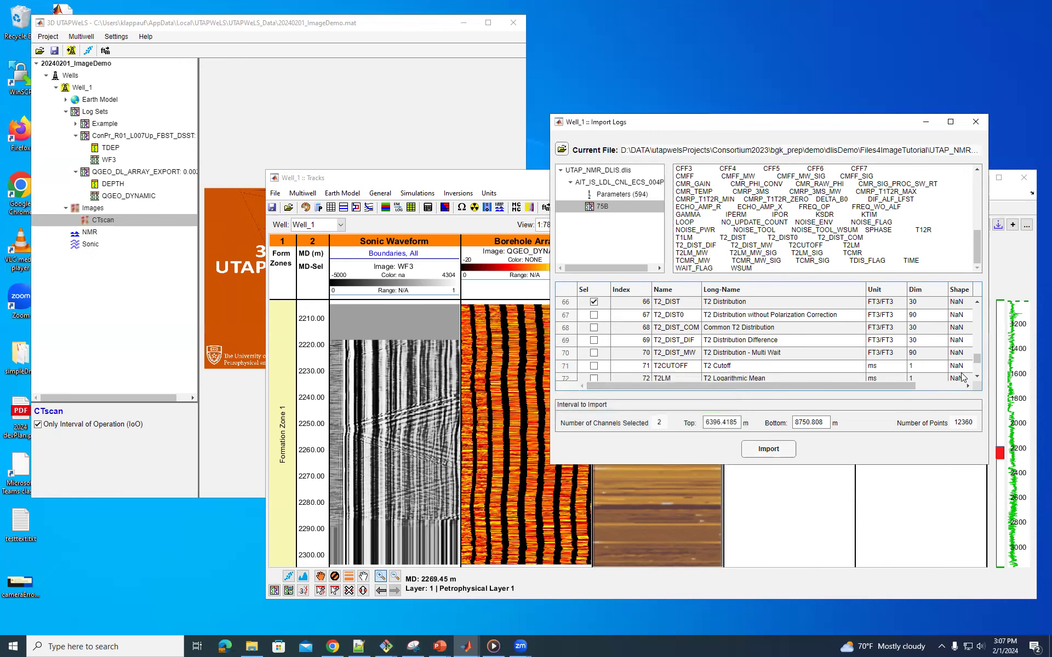
pyautogui.scroll(5, 723, 366)
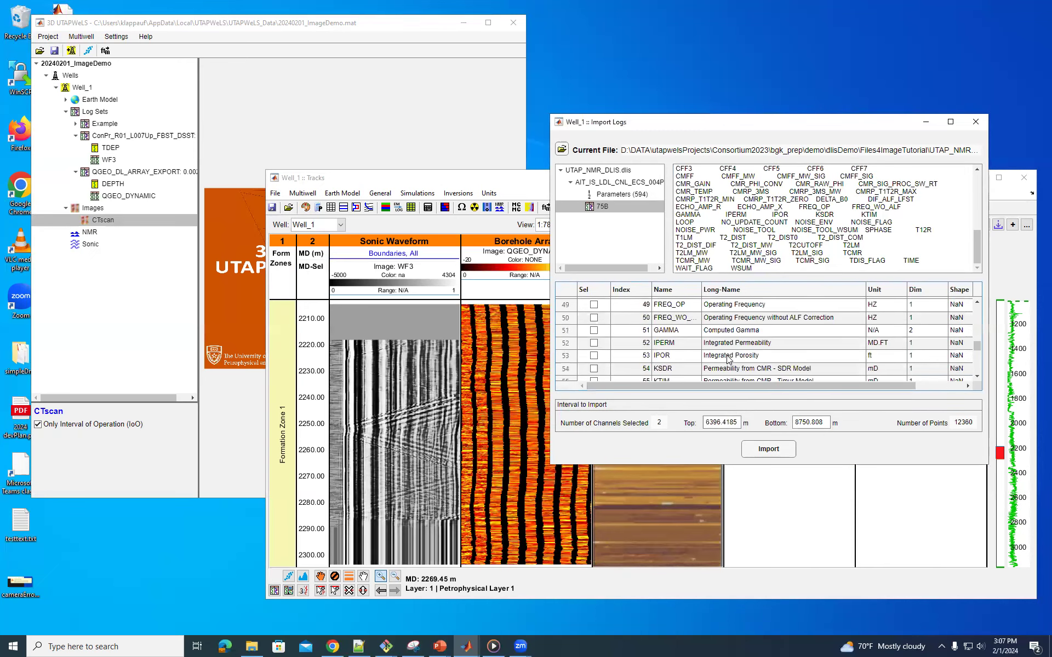
pyautogui.scroll(5, 729, 359)
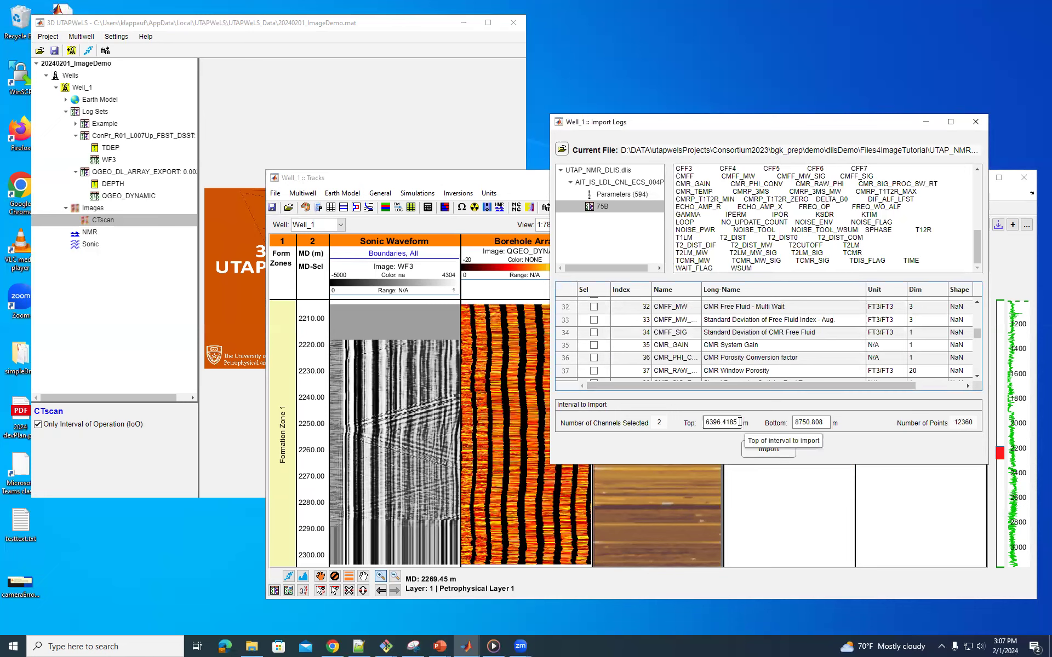
# - Import T2_DIST over 7700–8700 m as the new AIT_IS_LDL_CNL_ECS_004PUP log set under Well_1
pyautogui.moveTo(740, 422); pyautogui.dragTo(702, 426)
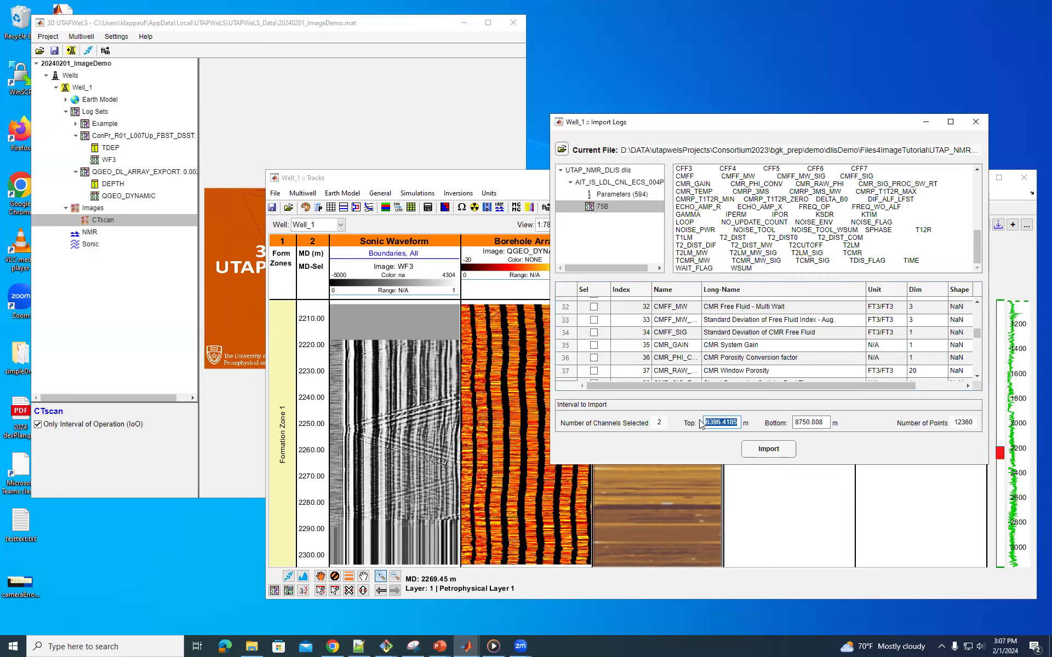
pyautogui.write('7700')
pyautogui.press('Tab')
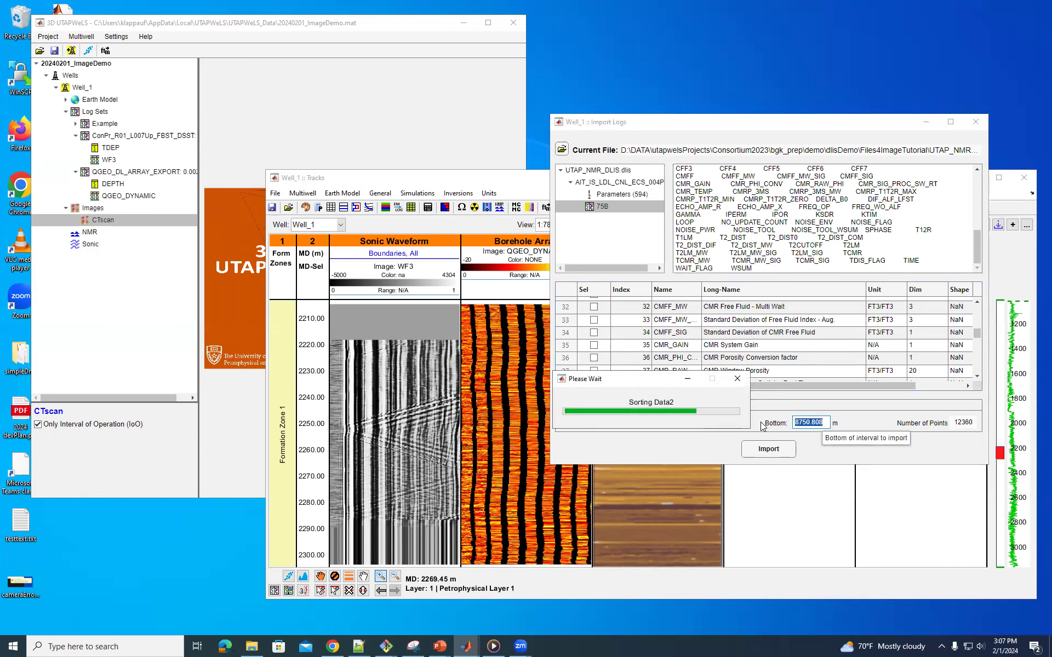
pyautogui.write('8700')
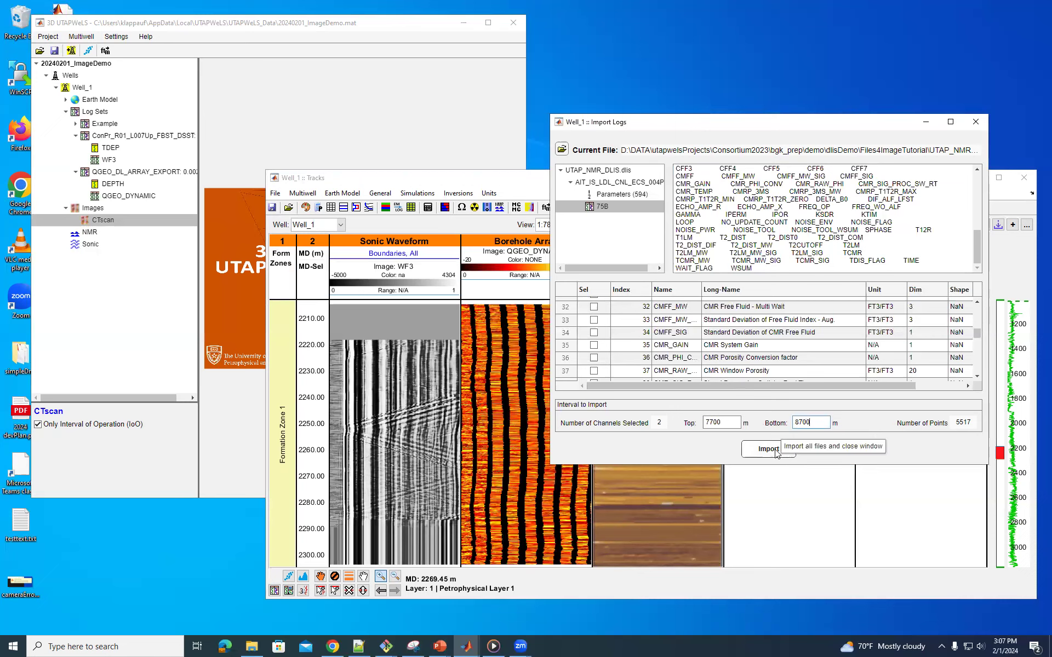
pyautogui.click(766, 452)
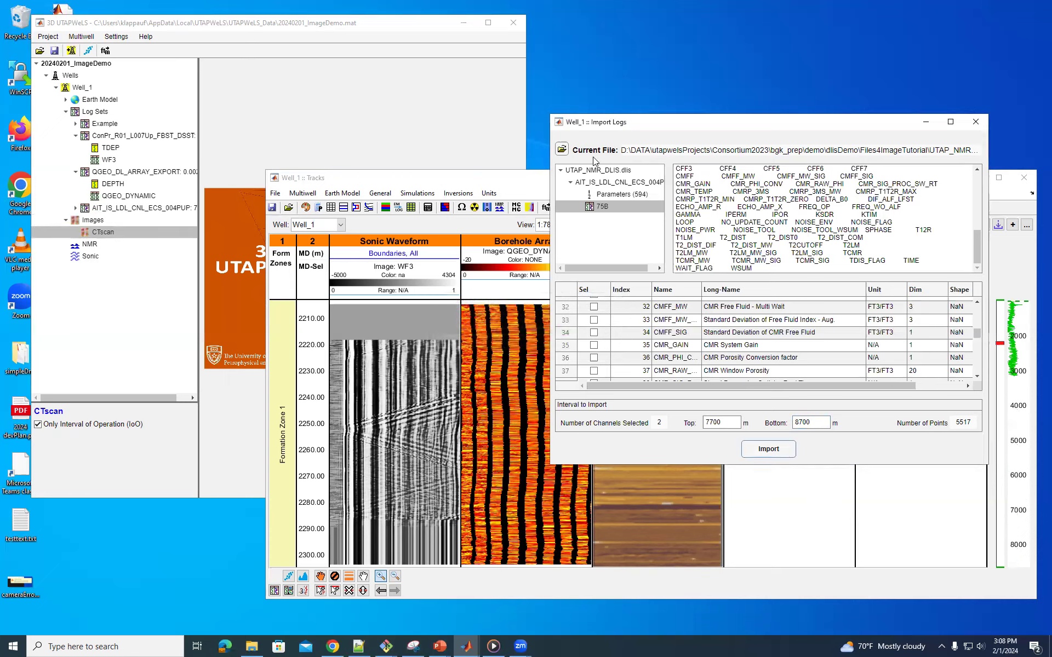
pyautogui.click(978, 125)
pyautogui.click(76, 209)
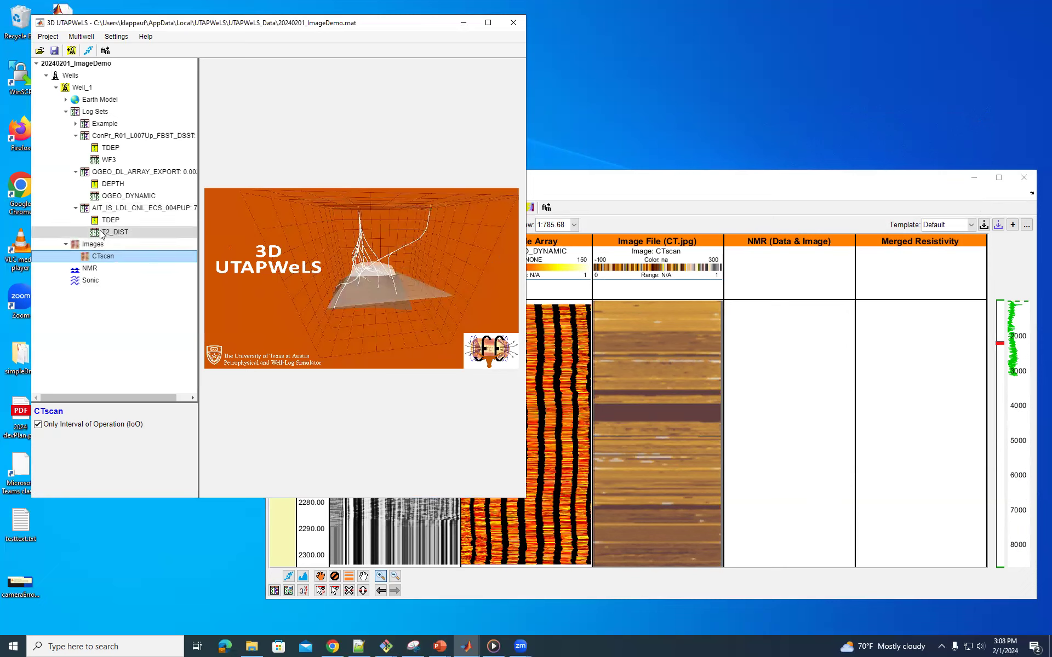
# - Add an image plot to the NMR track using T2_DIST from the AIT_IS_LDL_CNL_ECS_004PUP log set
pyautogui.click(799, 286)
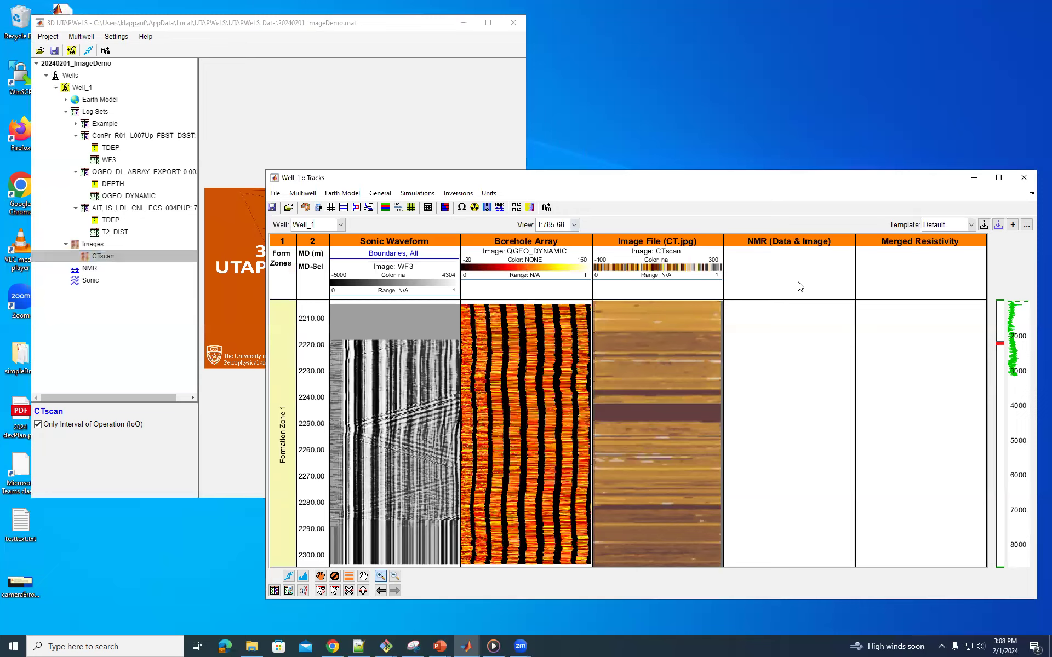
pyautogui.doubleClick(800, 286)
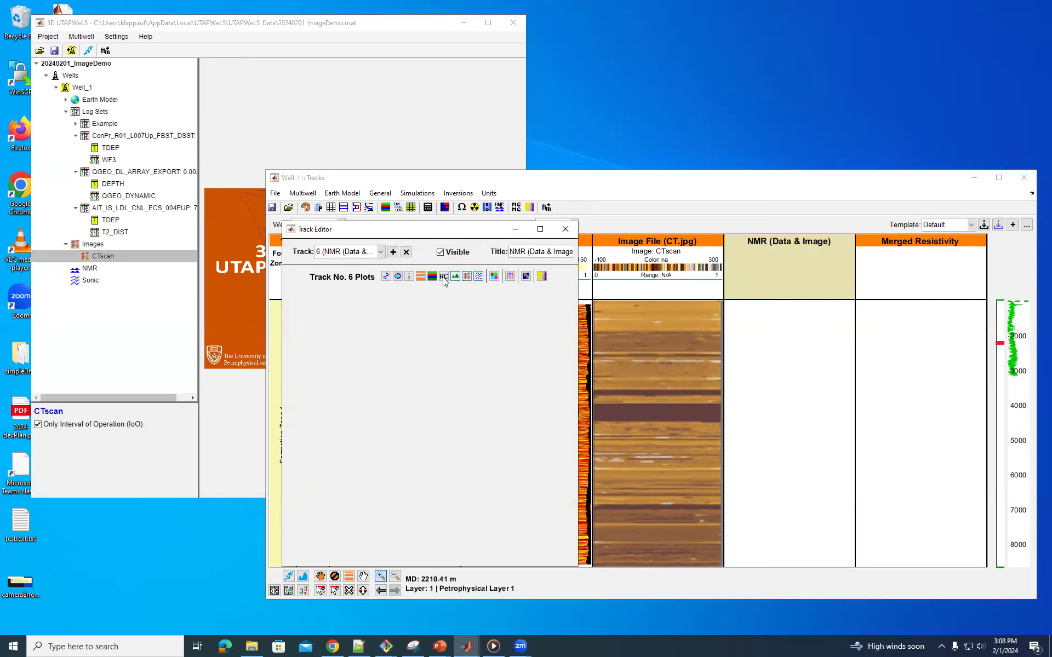
pyautogui.click(467, 277)
pyautogui.click(349, 330)
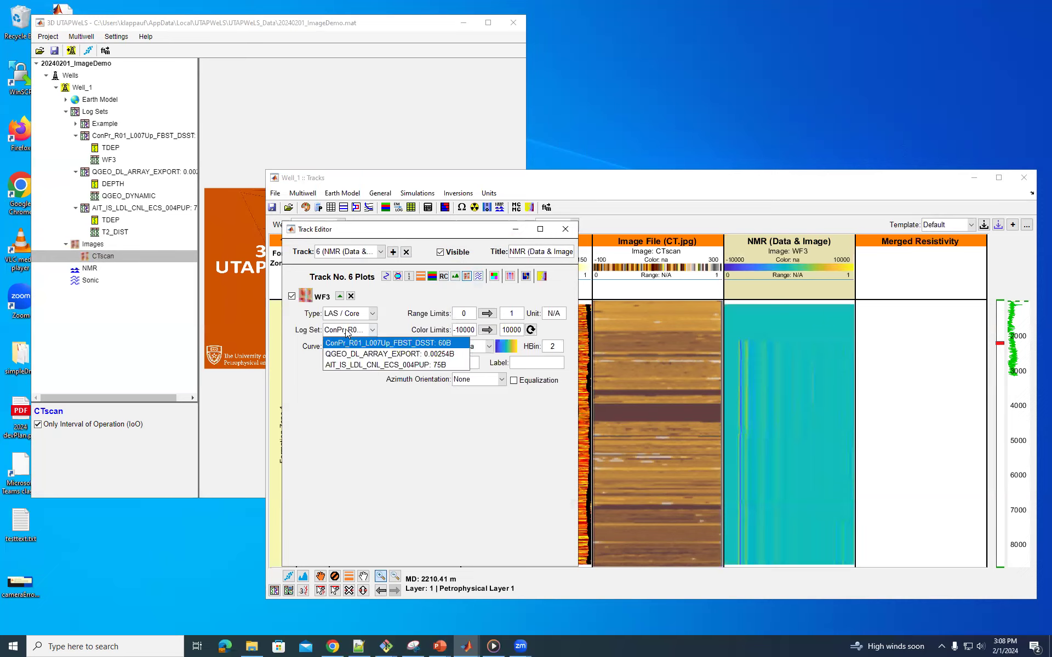
pyautogui.click(354, 313)
pyautogui.click(347, 330)
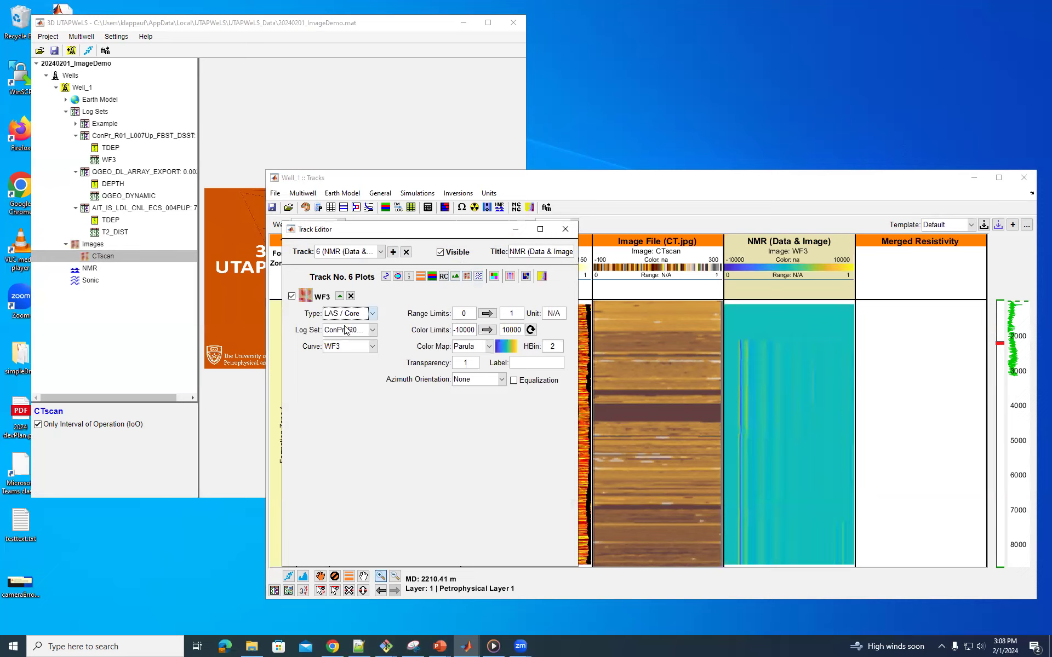
pyautogui.click(345, 365)
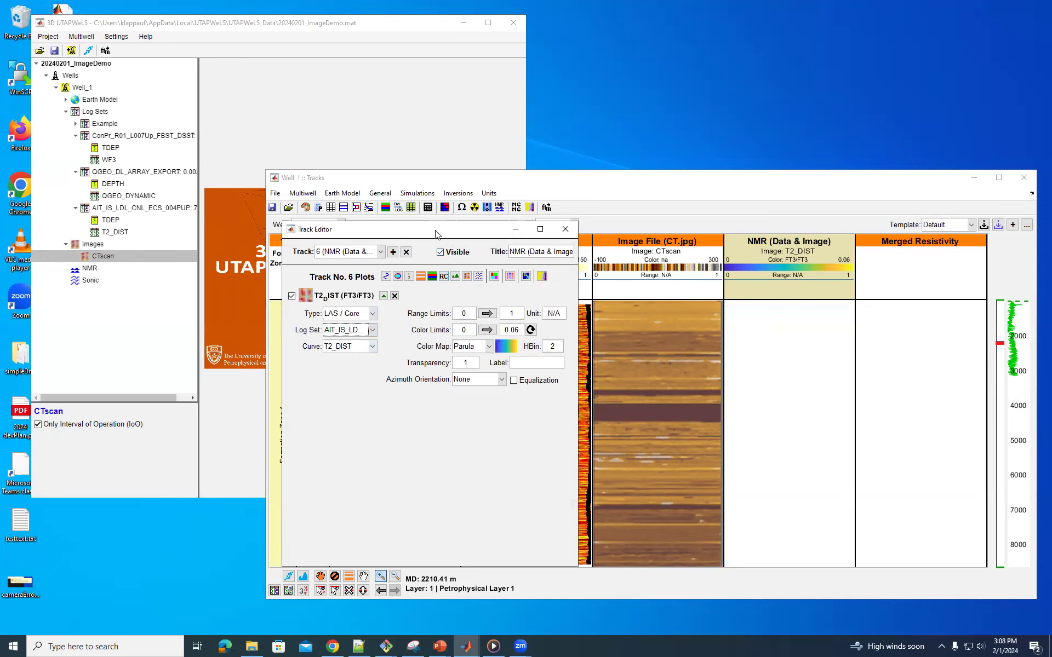
pyautogui.moveTo(442, 233); pyautogui.dragTo(469, 73)
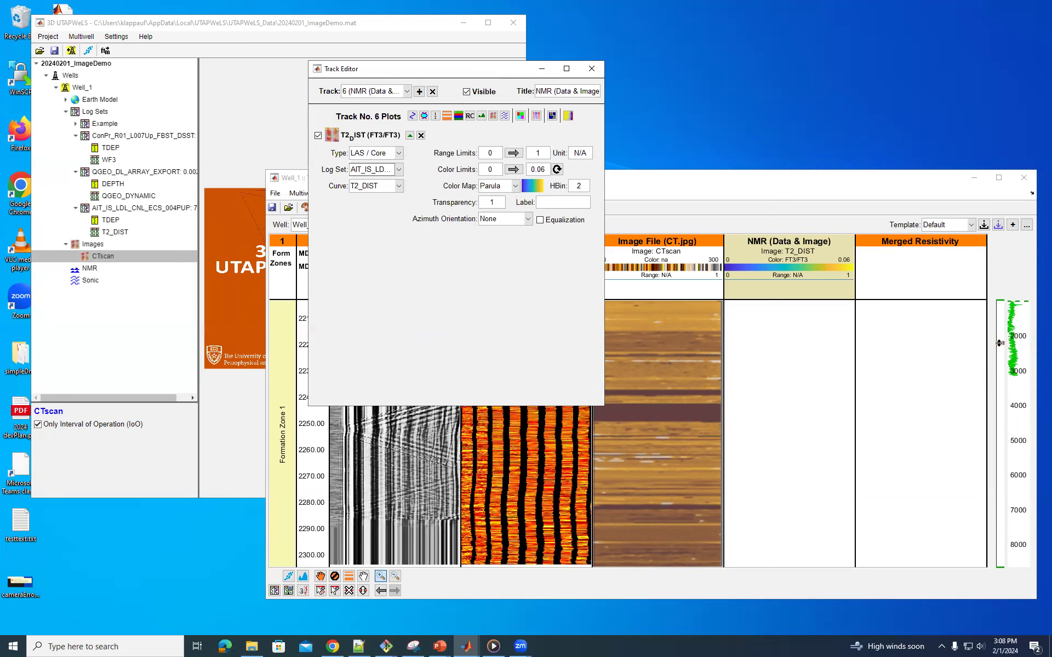
# - Zoom out and move the tracks down to the 7600–8000 m interval showing the T2_DIST image
pyautogui.moveTo(1000, 343); pyautogui.dragTo(996, 327)
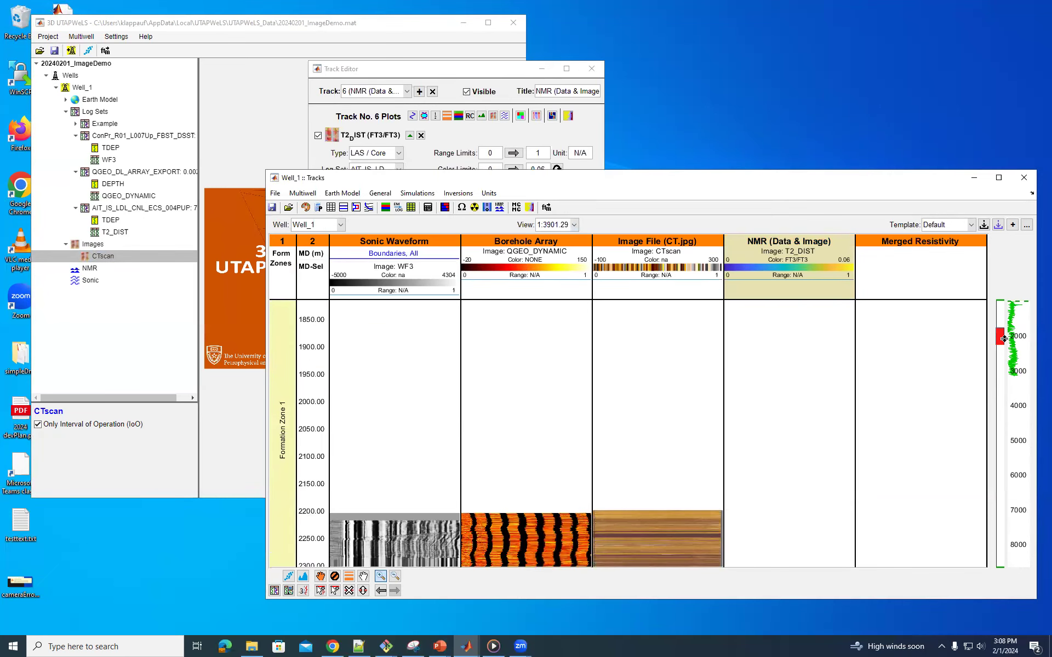
pyautogui.moveTo(1003, 342); pyautogui.dragTo(1006, 541)
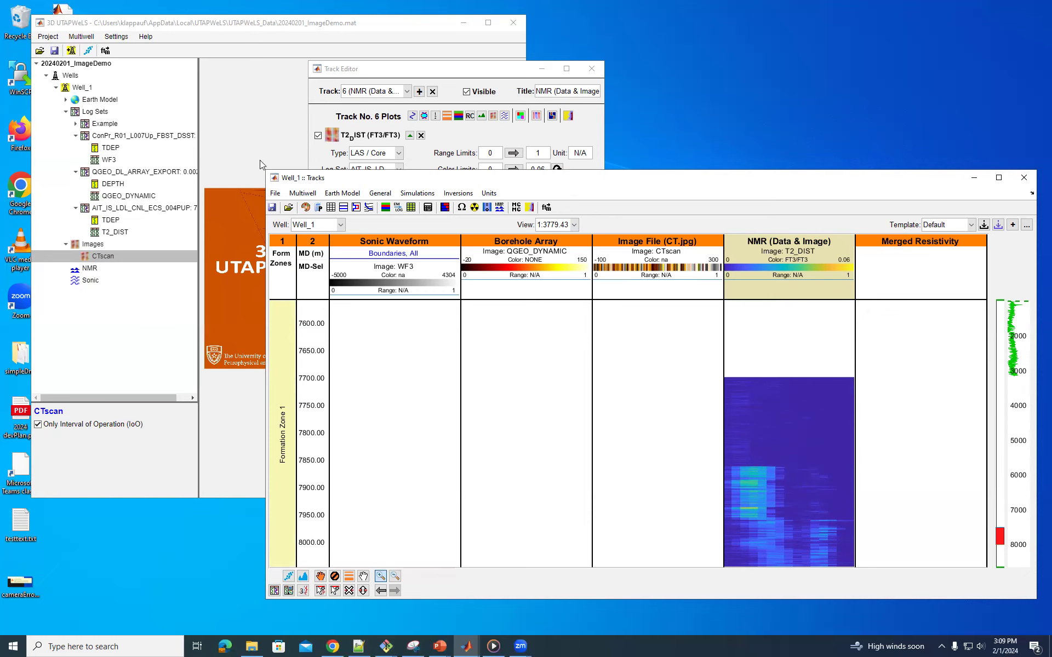
# - Create an image from the T2_DIST log and acknowledge that it was saved
pyautogui.click(218, 277)
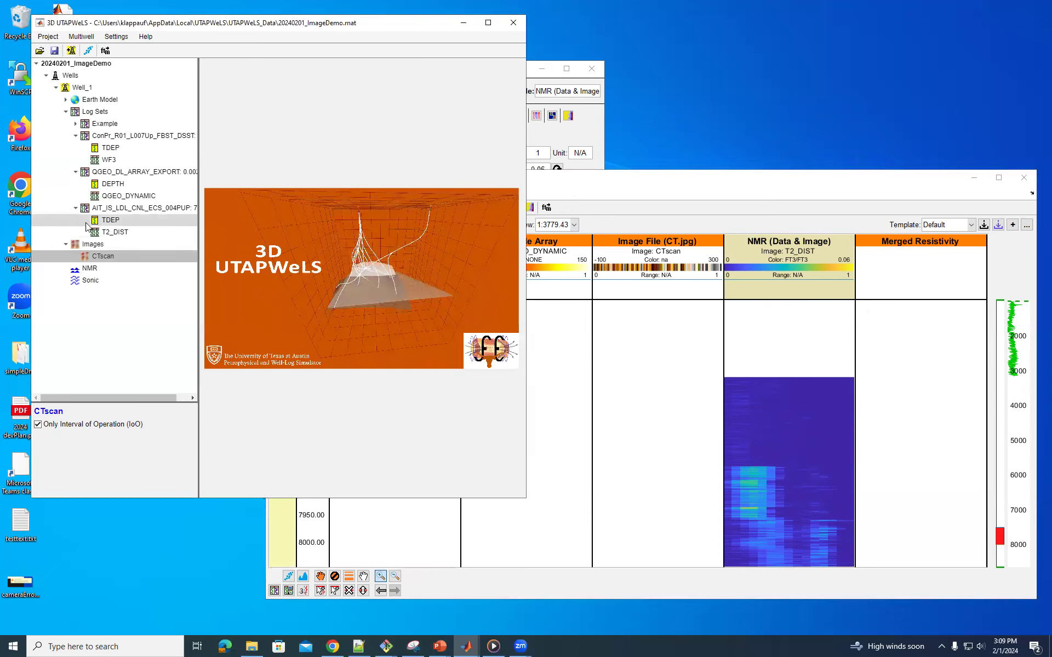
pyautogui.rightClick(122, 233)
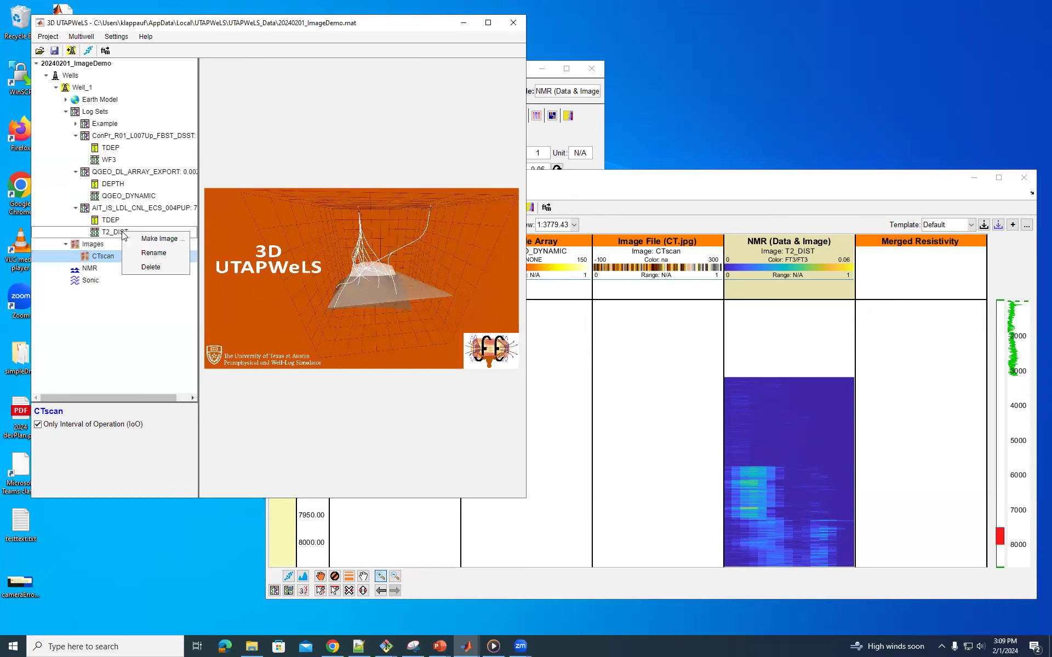
pyautogui.click(173, 240)
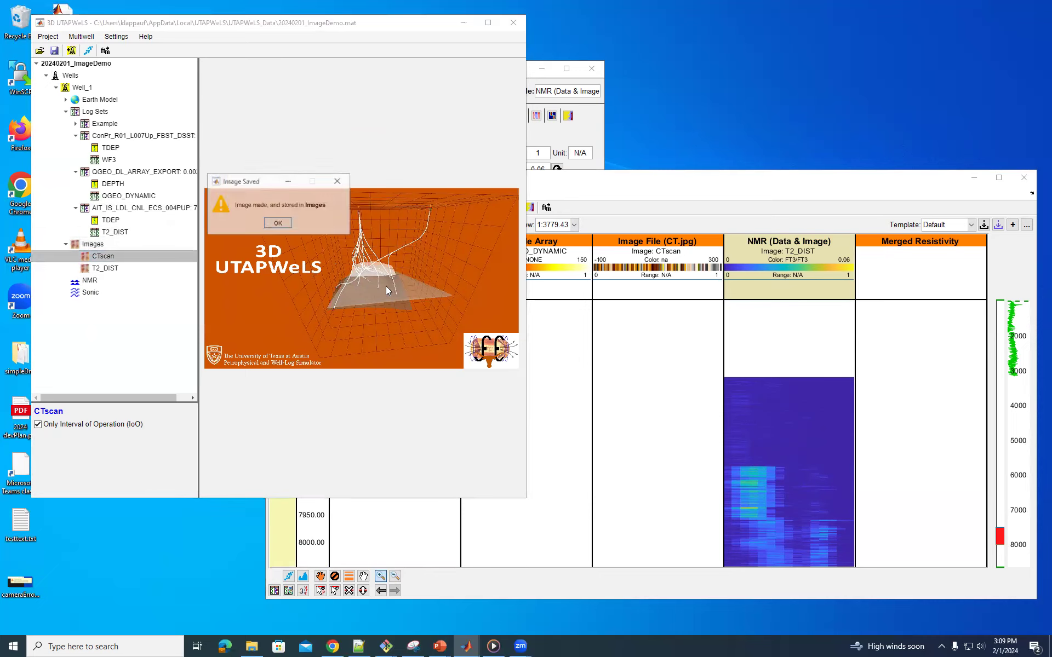
pyautogui.click(278, 224)
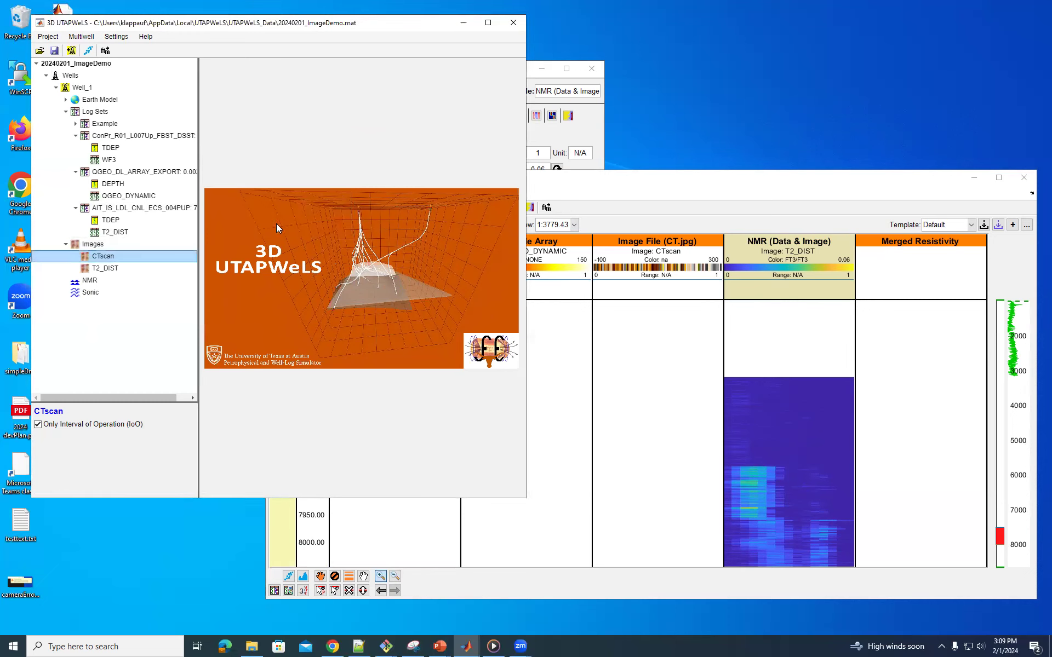
# - Set the T2_DIST image's depth range to top 2100 m and bottom 3100 m
pyautogui.click(104, 267)
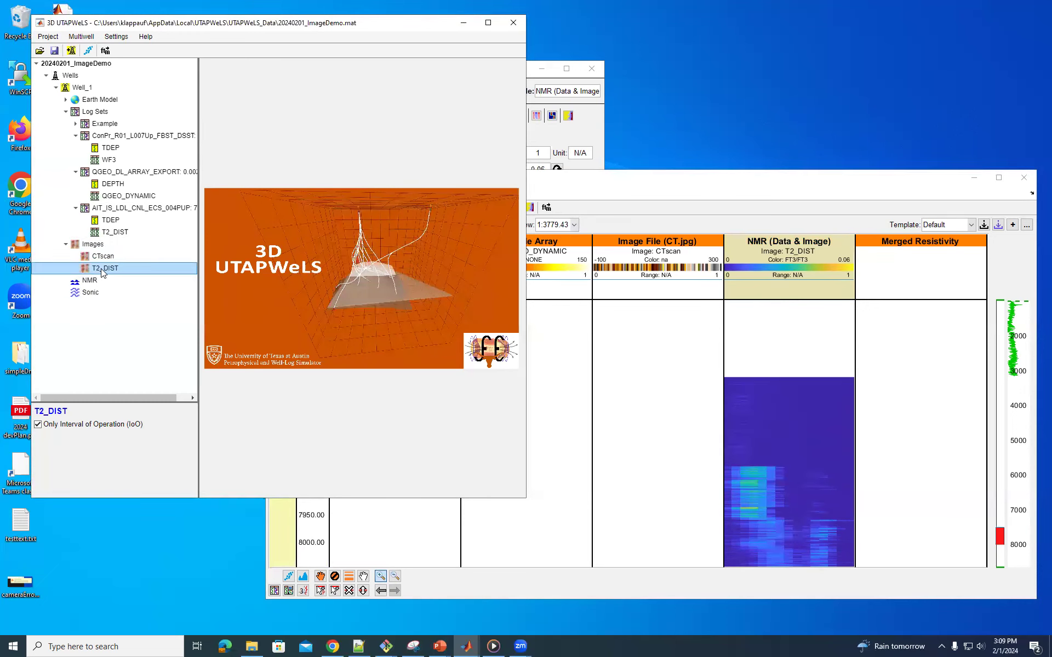
pyautogui.rightClick(104, 268)
pyautogui.click(138, 277)
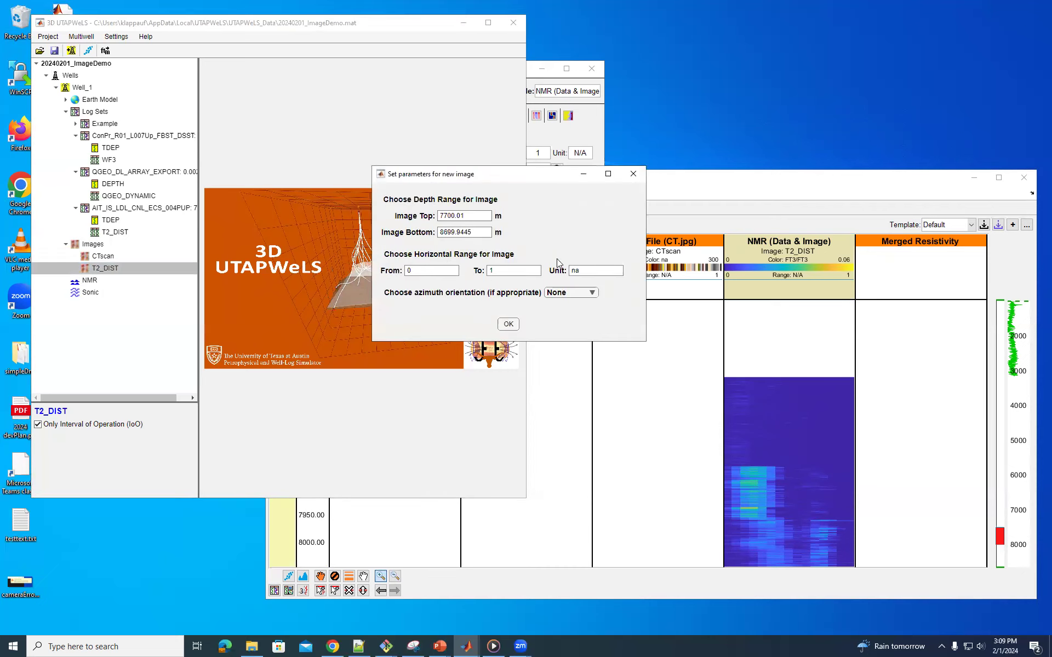
pyautogui.click(463, 216)
pyautogui.moveTo(464, 216); pyautogui.dragTo(394, 216)
pyautogui.write('2100')
pyautogui.press('Tab')
pyautogui.write('31')
# - Apply the 2100–3100 m image range and move the tracks back up to shallower depths
pyautogui.click(509, 324)
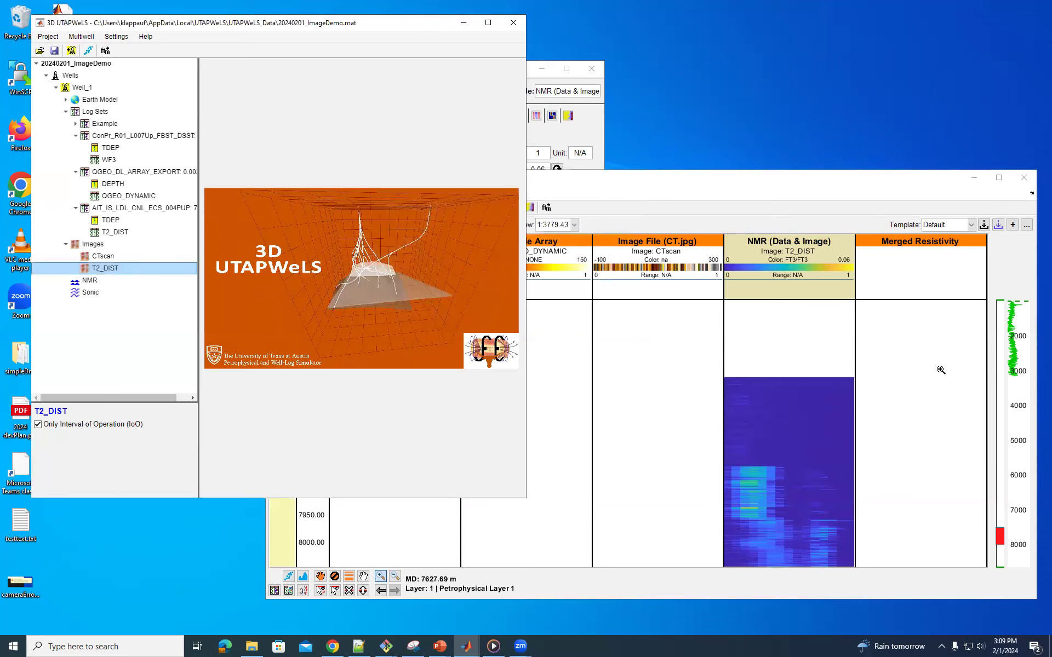
pyautogui.moveTo(1000, 542); pyautogui.dragTo(983, 354)
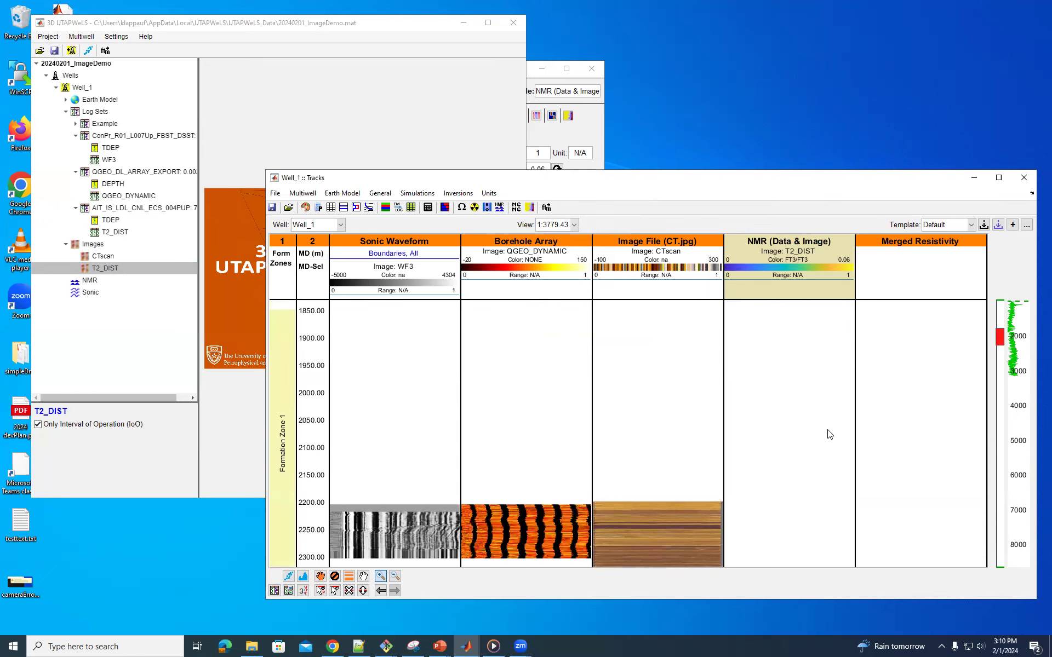
pyautogui.scroll(-3, 761, 383)
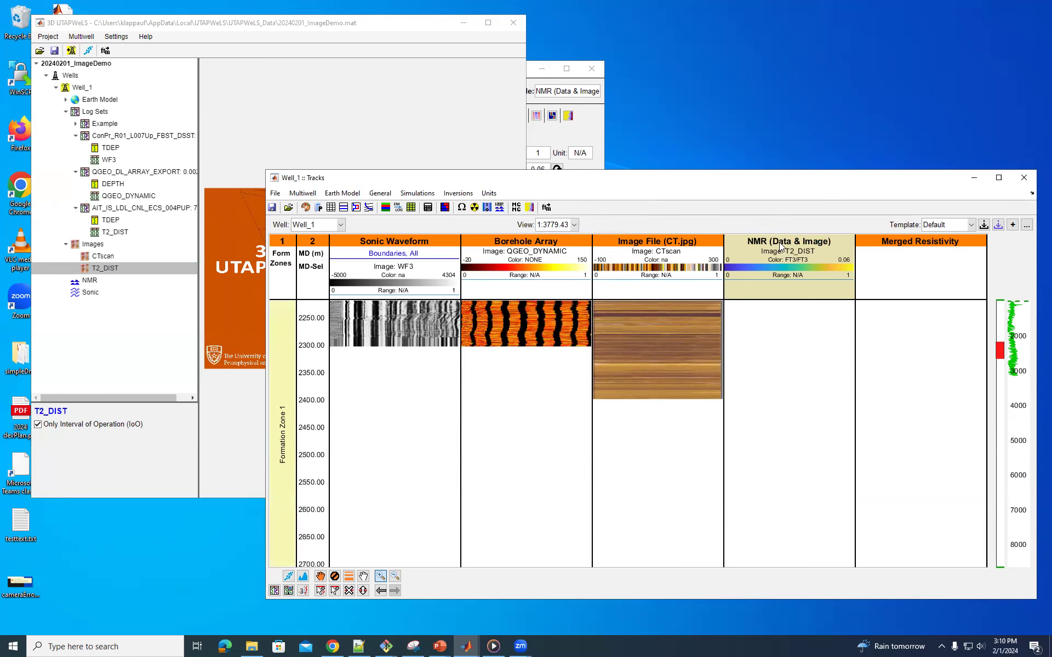
# - Add an Image File plot of T2_DIST to the NMR track, colour limits fitted to 1.5262e-07–0.053891
pyautogui.doubleClick(757, 245)
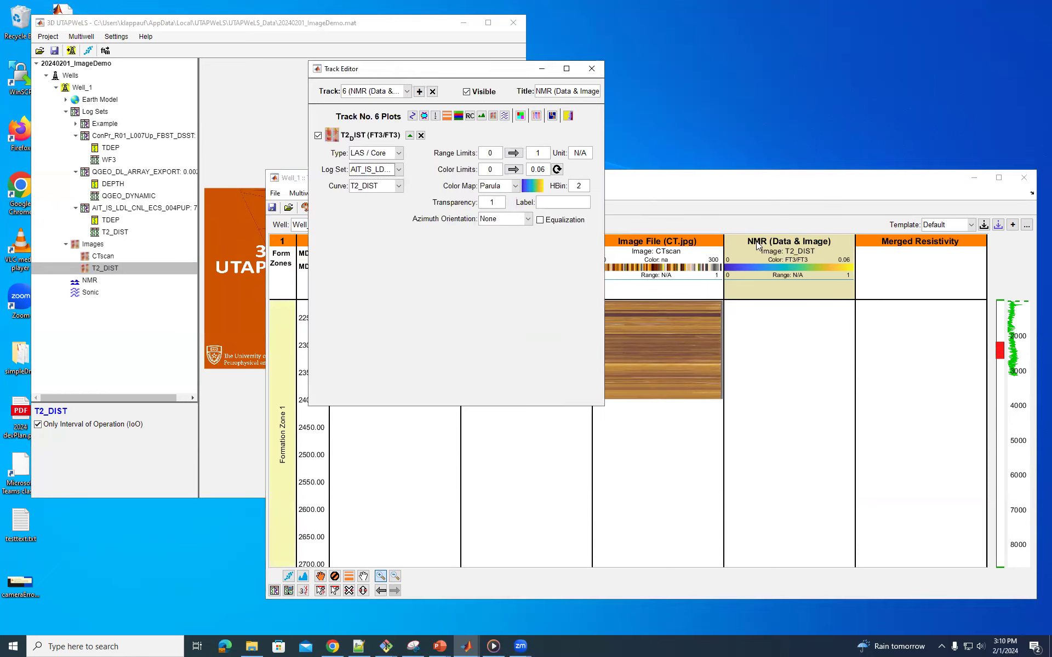
pyautogui.click(493, 116)
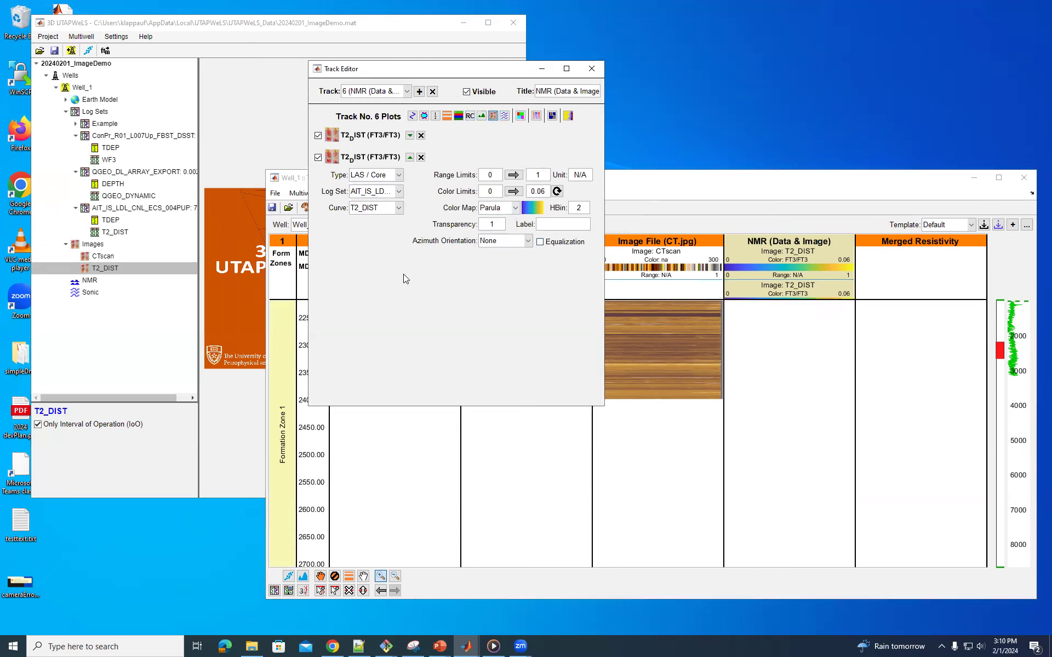
pyautogui.click(376, 175)
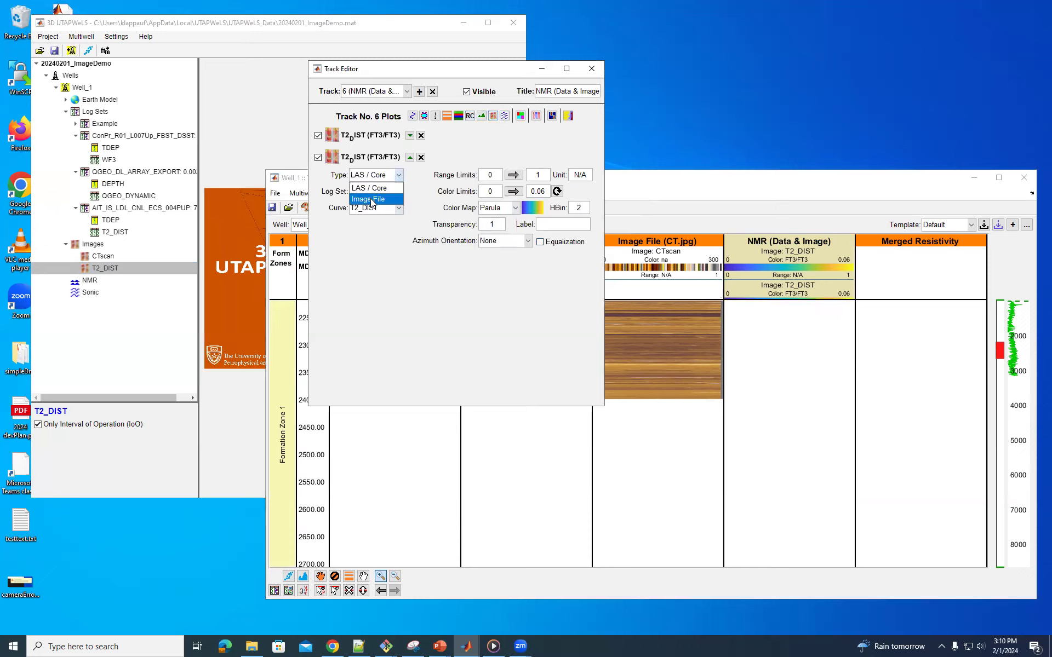
pyautogui.click(375, 200)
pyautogui.click(378, 191)
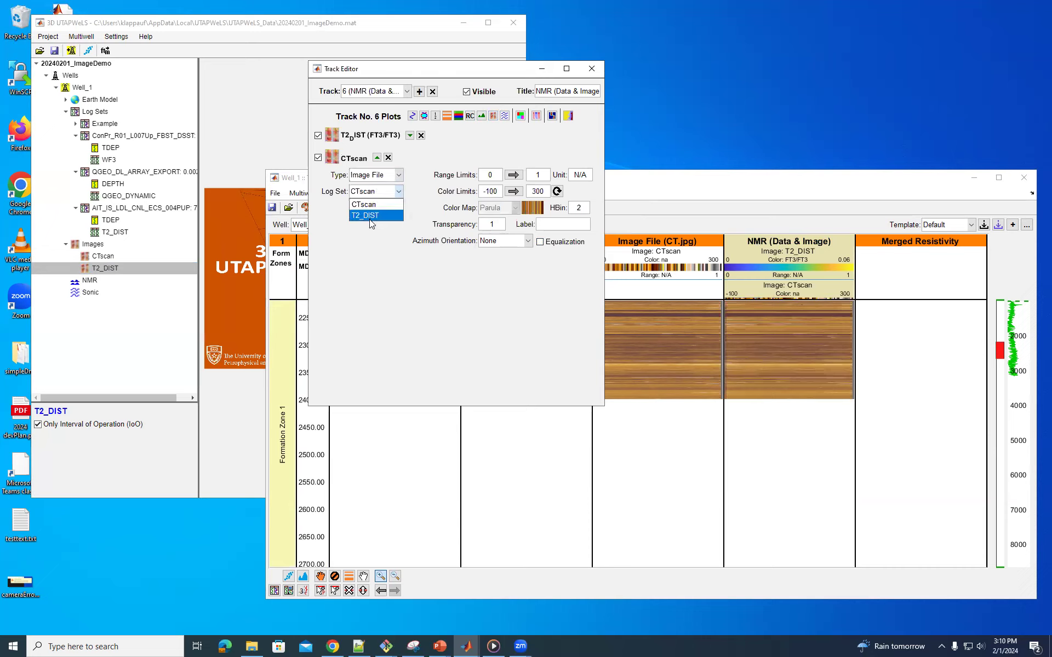
pyautogui.click(369, 215)
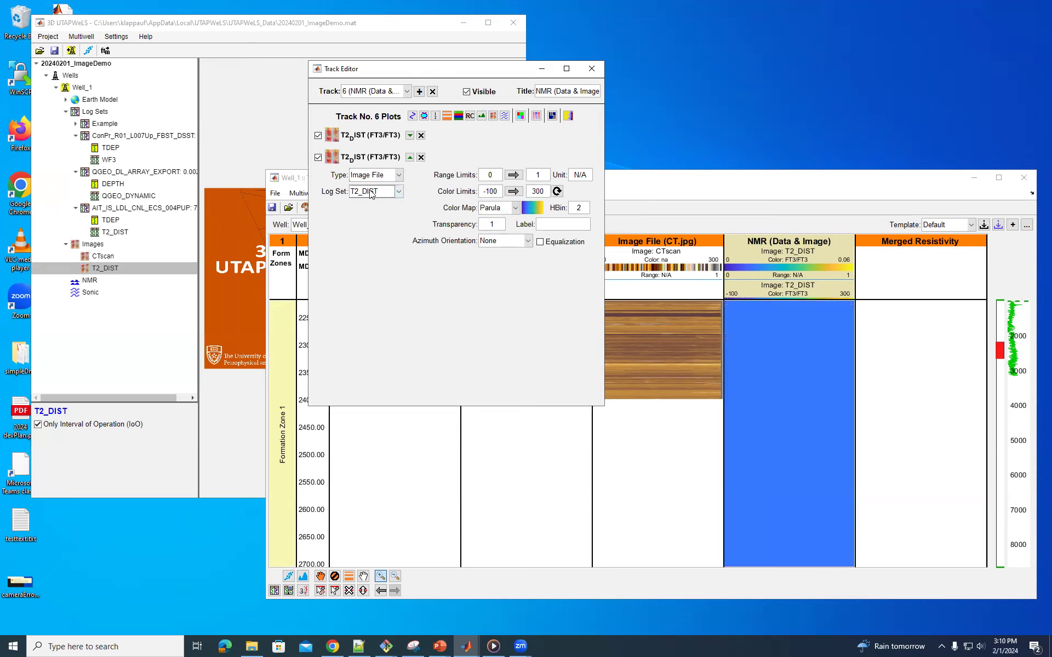
pyautogui.click(557, 191)
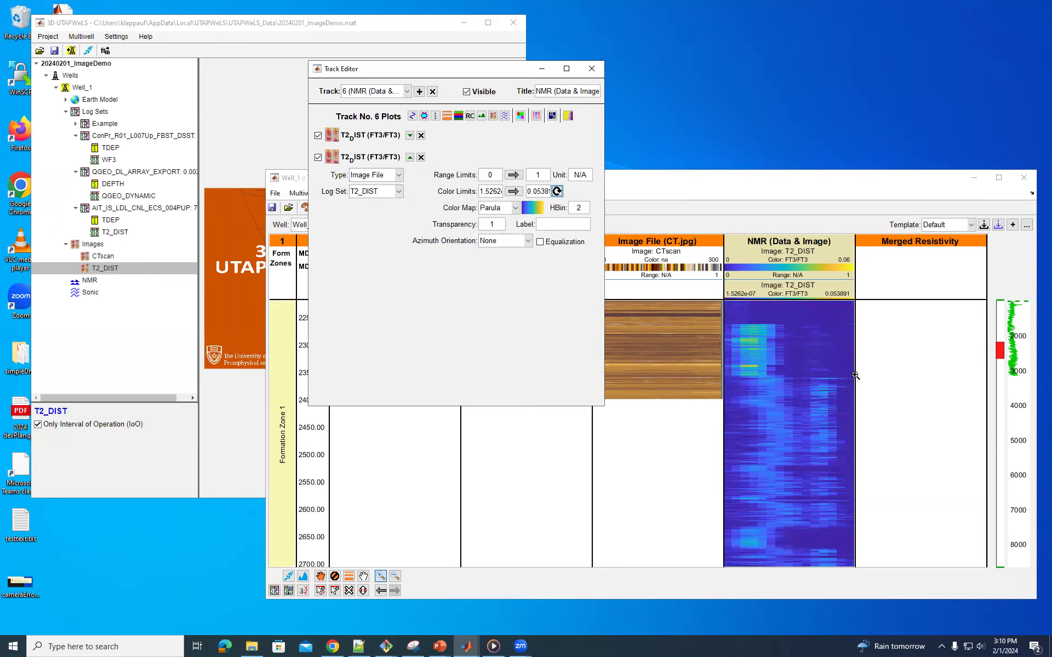
pyautogui.click(591, 69)
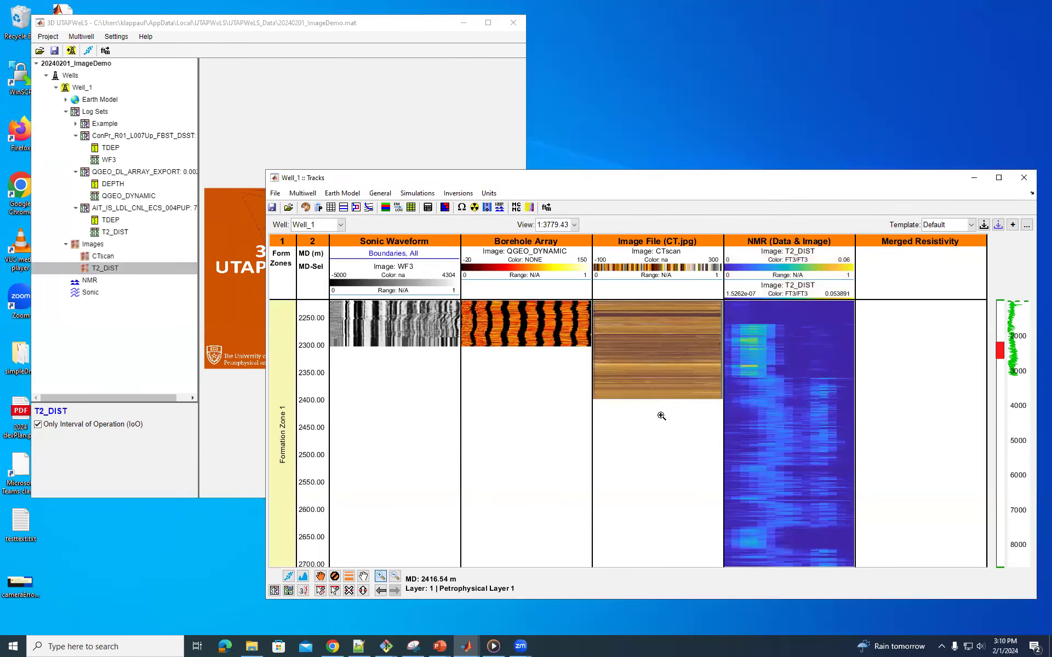
# - Zoom the tracks in and out, ending on a close 1:30.95 view around 2263 m
pyautogui.click(647, 300)
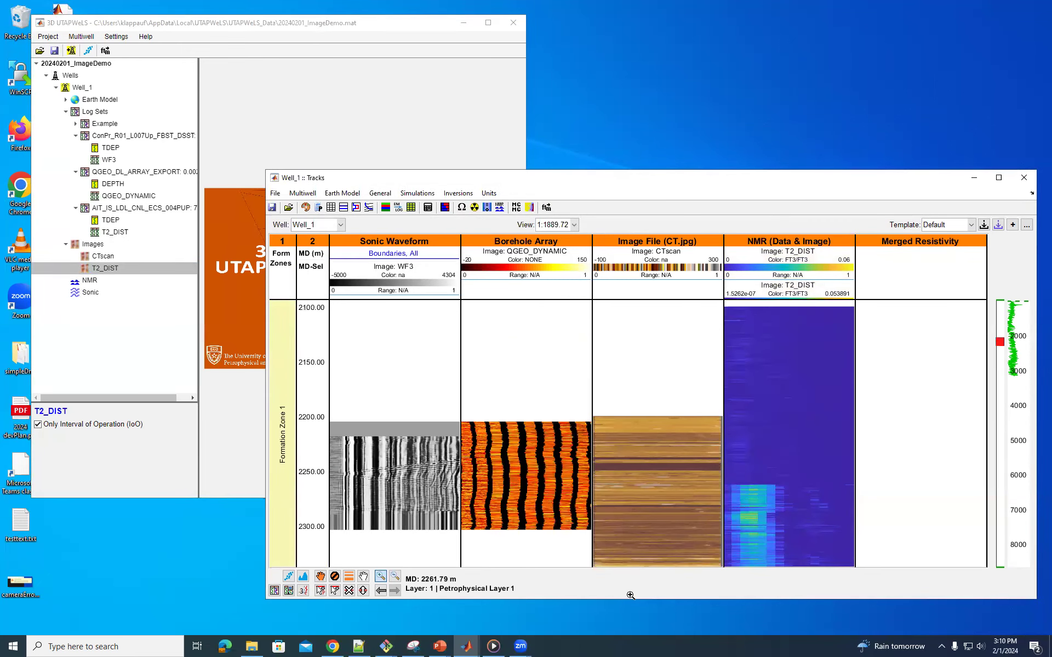
pyautogui.click(643, 552)
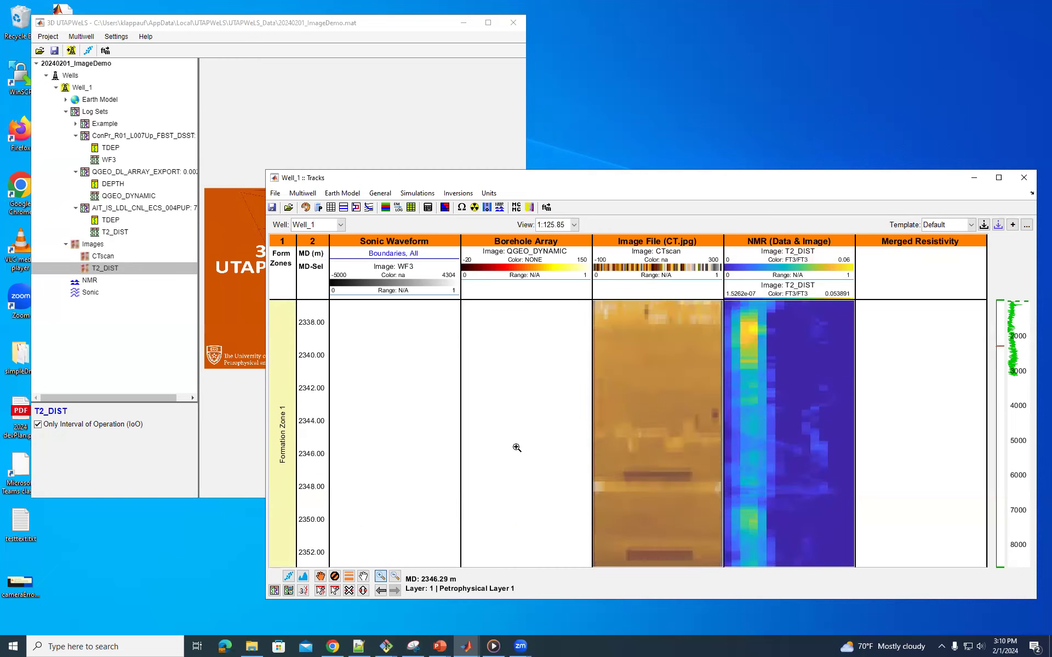
pyautogui.click(394, 576)
pyautogui.click(539, 393)
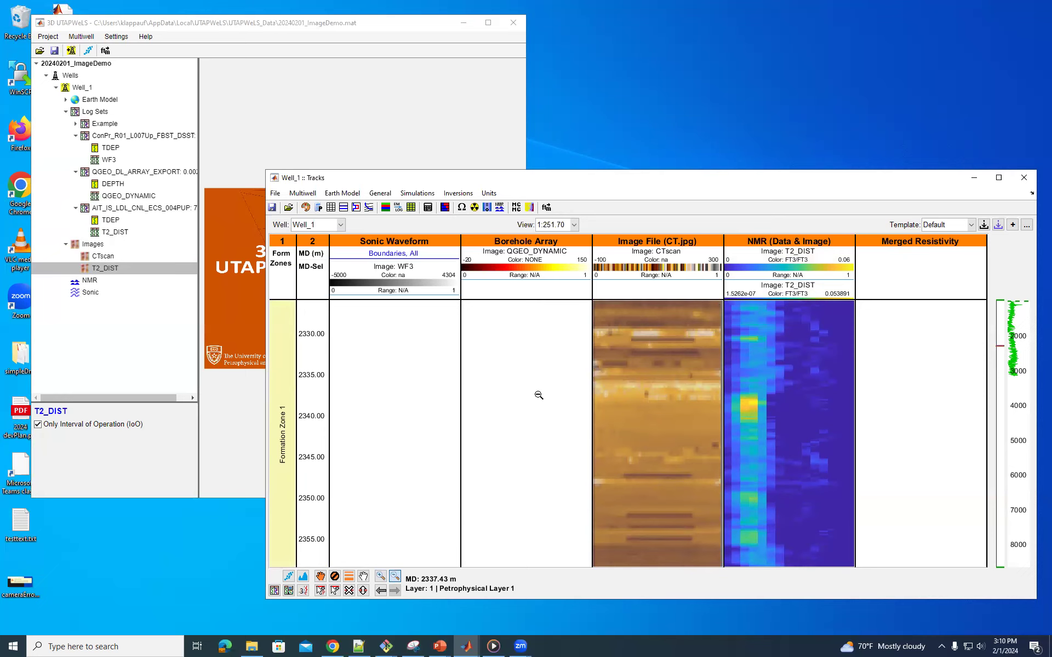
pyautogui.click(538, 395)
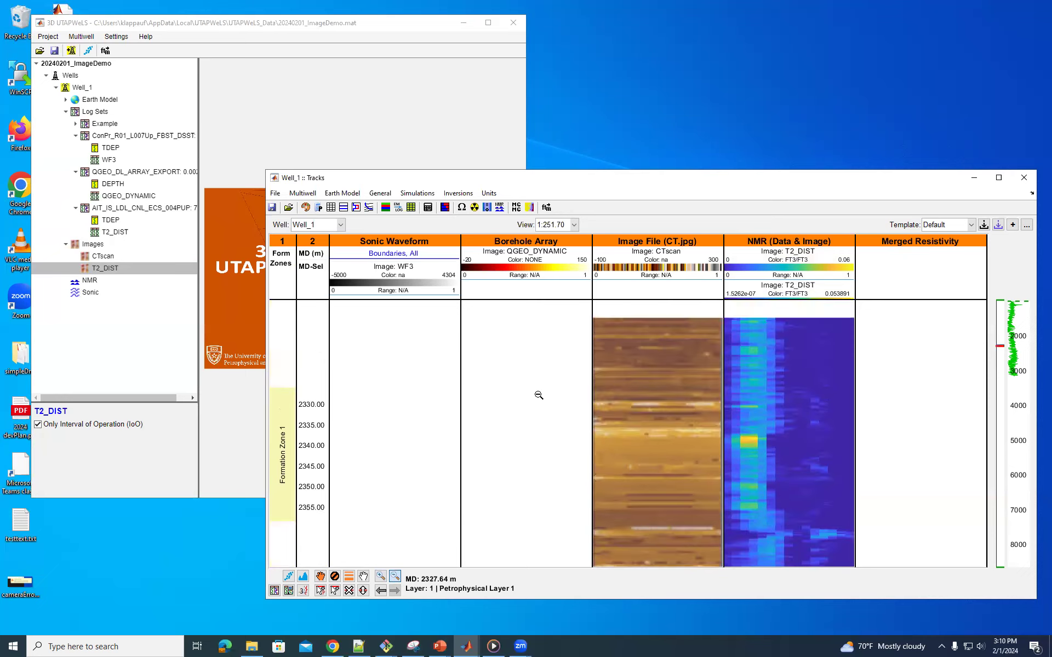
pyautogui.click(521, 420)
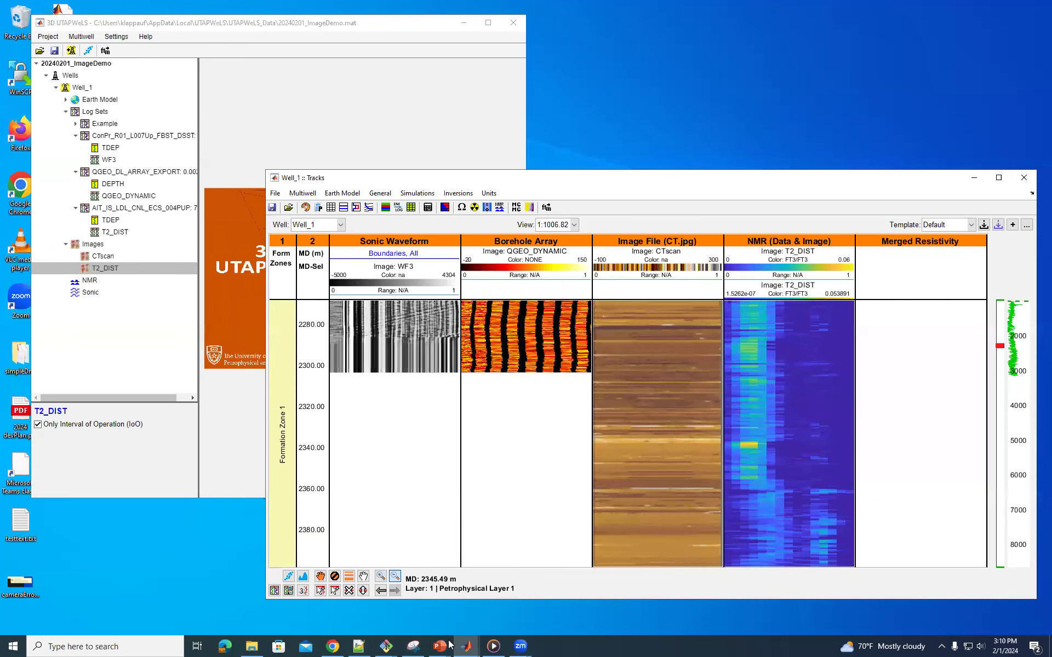
pyautogui.click(381, 576)
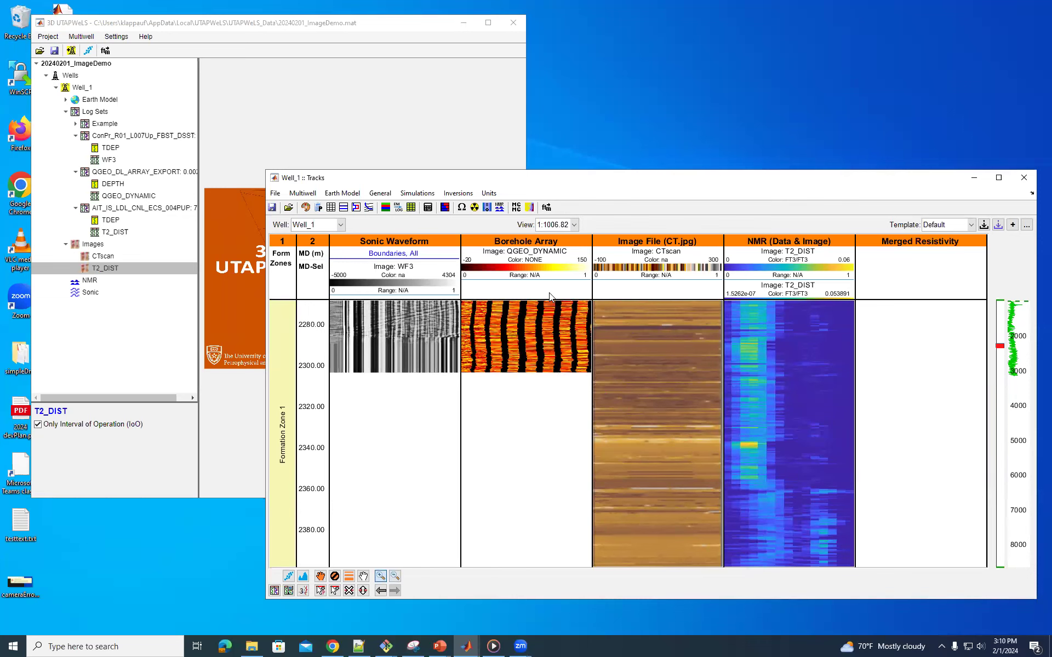
pyautogui.click(550, 307)
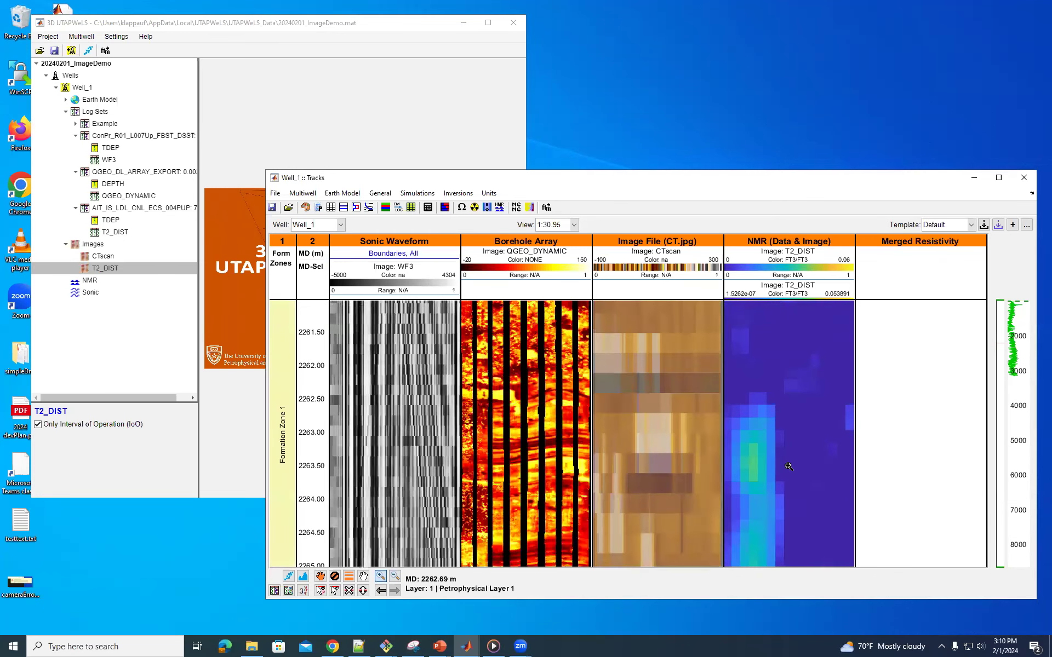
# - Zoom the tracks out step by step to a 1:990.31 view covering about 2200–2320 m
pyautogui.click(394, 576)
pyautogui.click(797, 479)
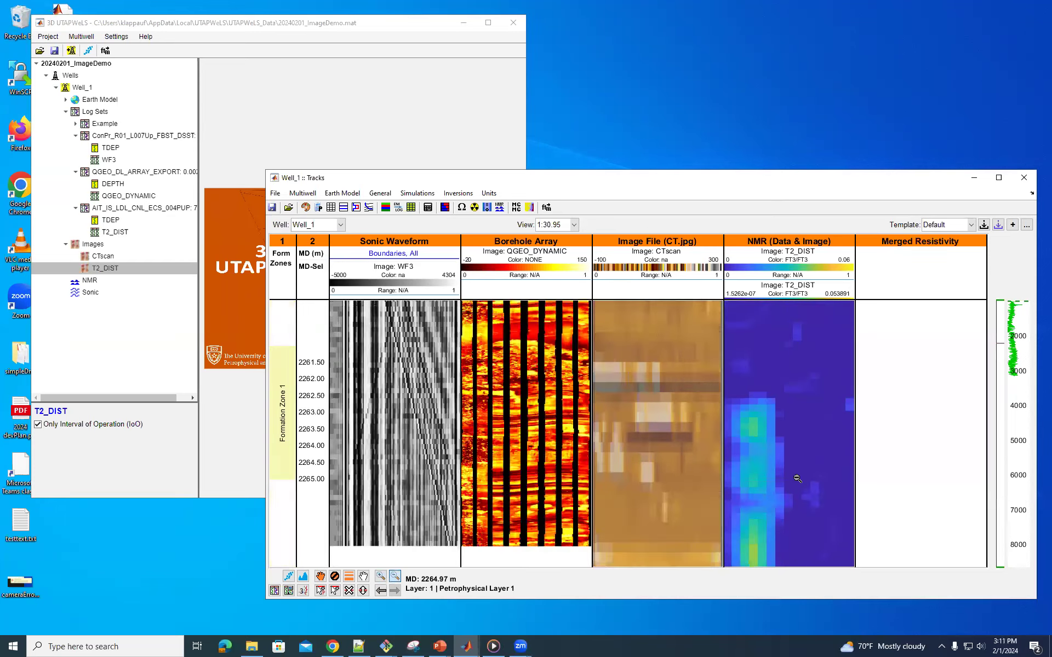
pyautogui.click(798, 478)
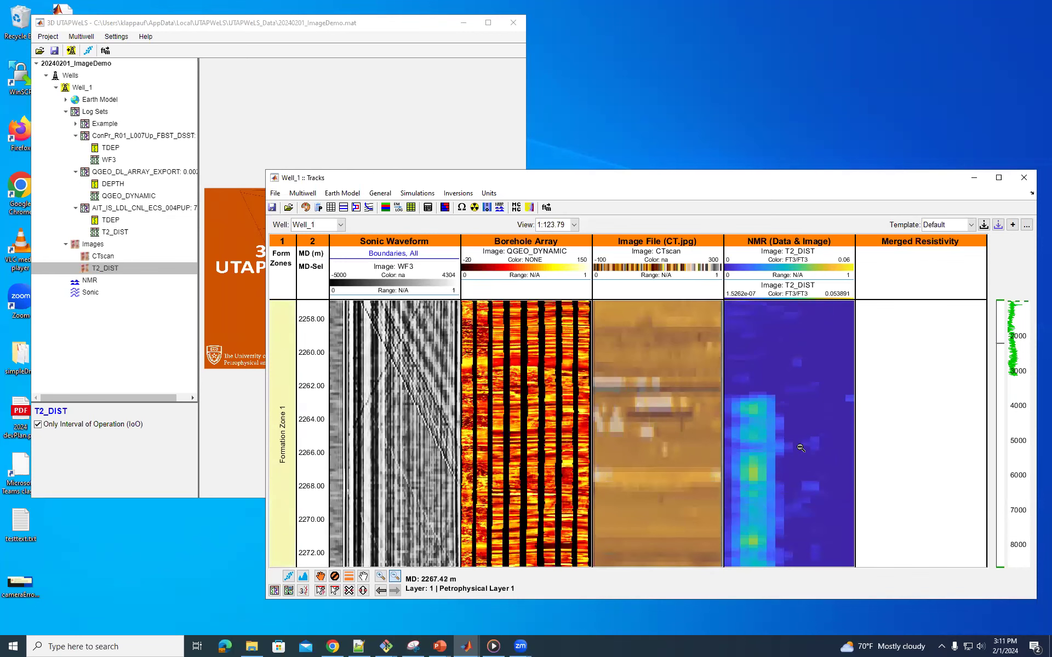
pyautogui.click(808, 401)
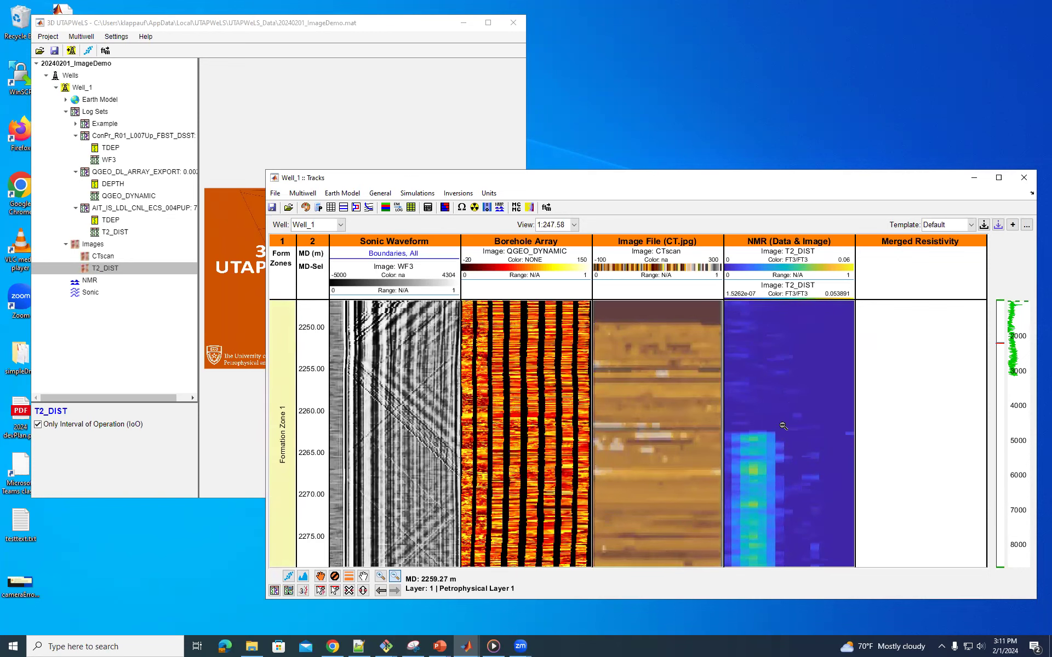
pyautogui.click(909, 418)
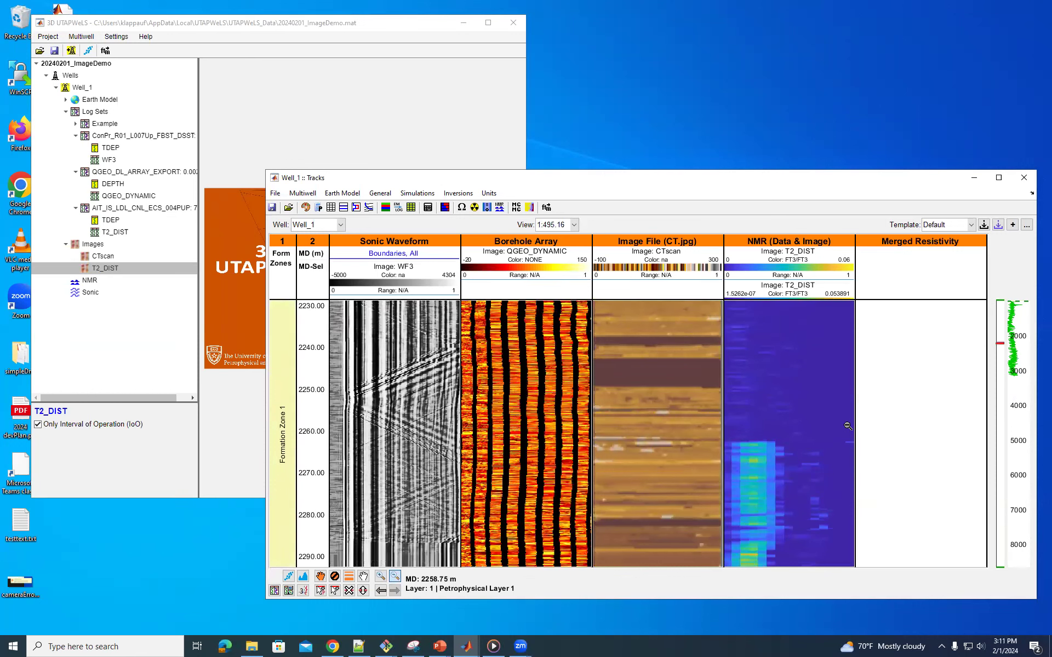
pyautogui.click(847, 426)
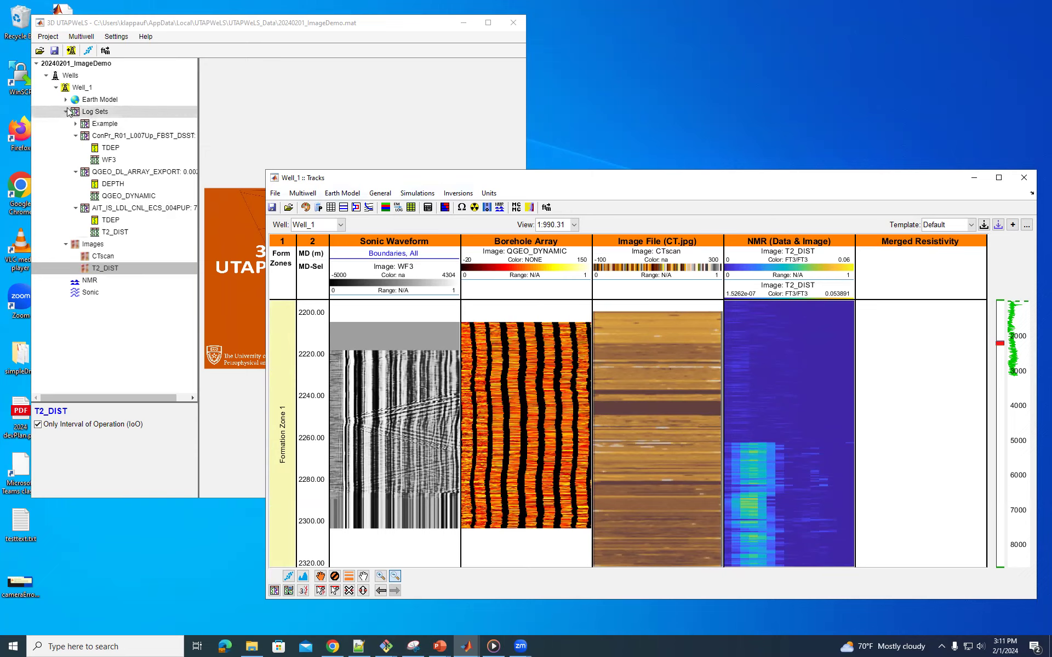
# - Collapse the QGEO_DL_ARRAY_EXPORT and AIT log sets and expand the Example log set
pyautogui.click(76, 136)
pyautogui.click(76, 148)
pyautogui.click(76, 148)
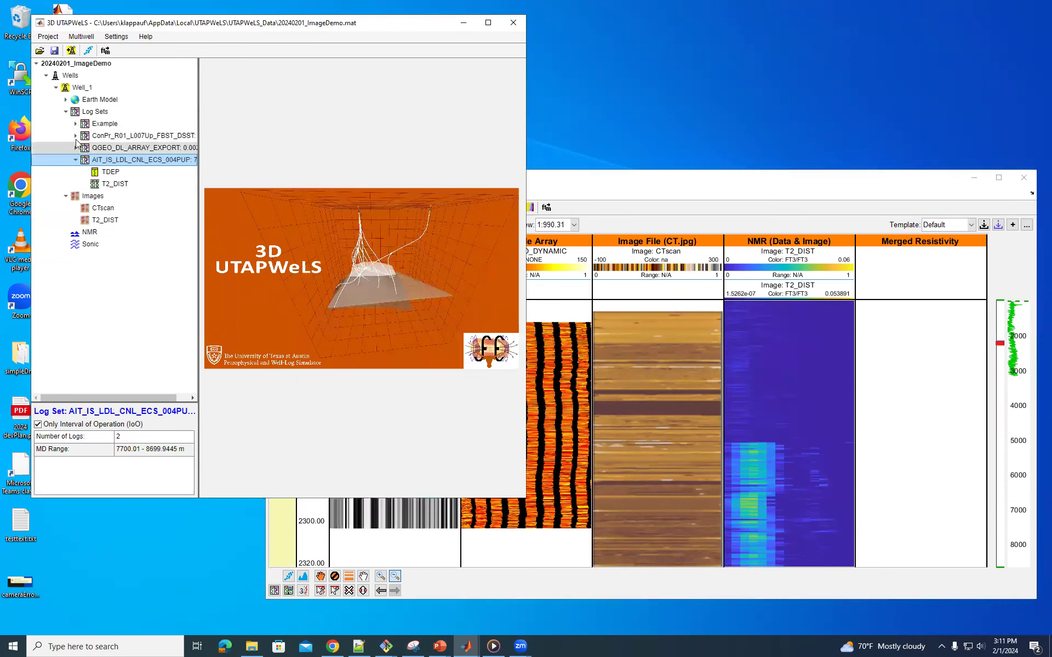
pyautogui.click(76, 124)
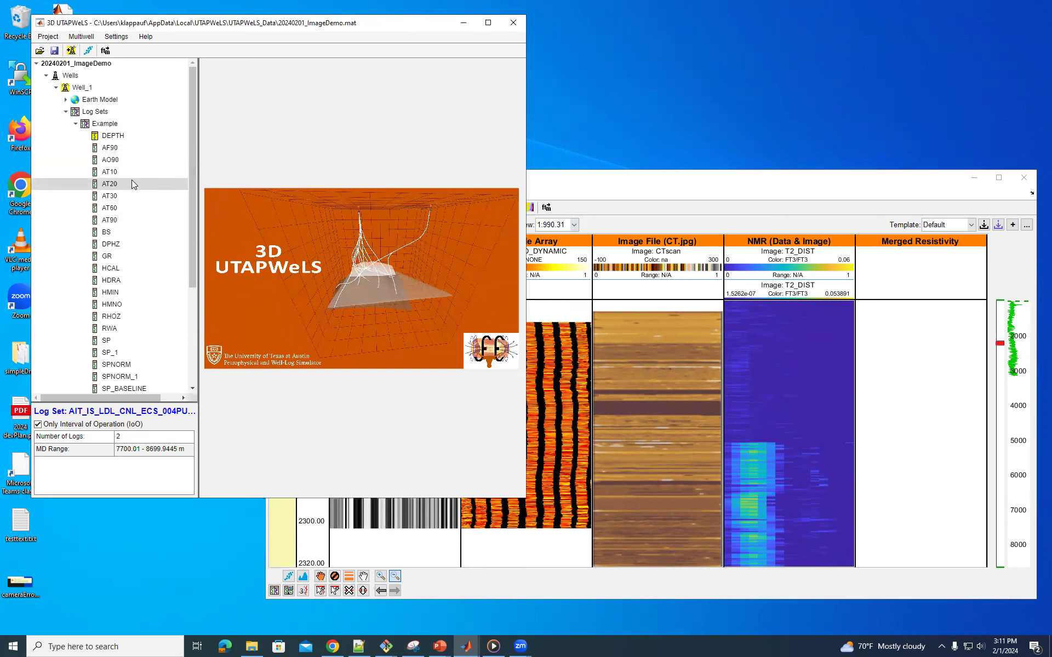
# - Start a log merge on the Example log set and add AT10 through AT90 to it
pyautogui.rightClick(107, 123)
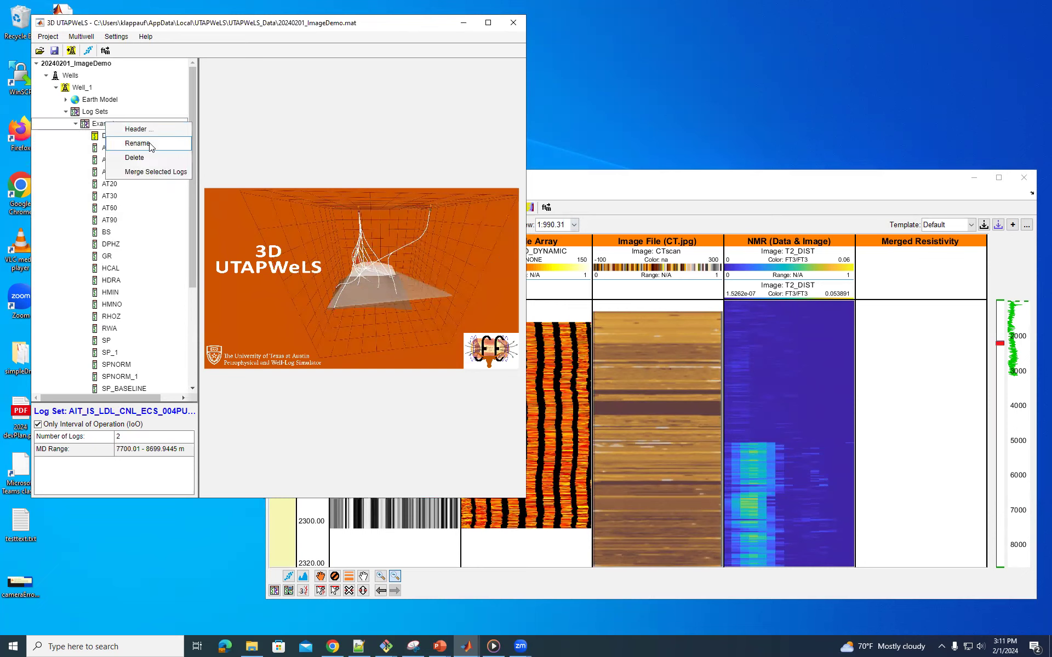
pyautogui.click(156, 171)
pyautogui.click(583, 190)
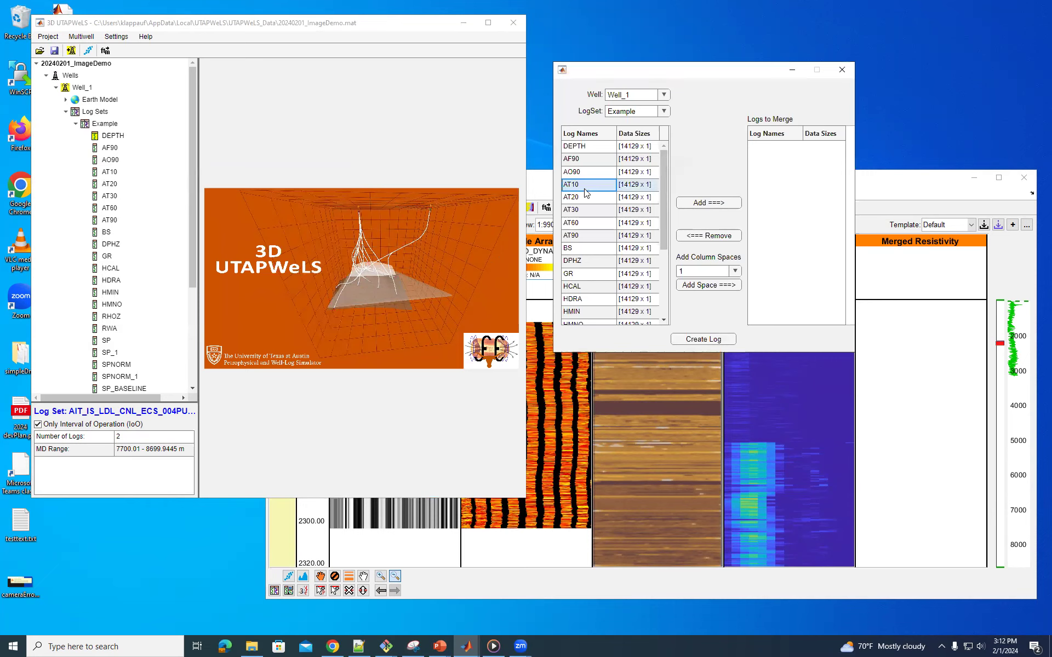
pyautogui.keyDown('shift'); pyautogui.click(585, 237); pyautogui.keyUp('shift')
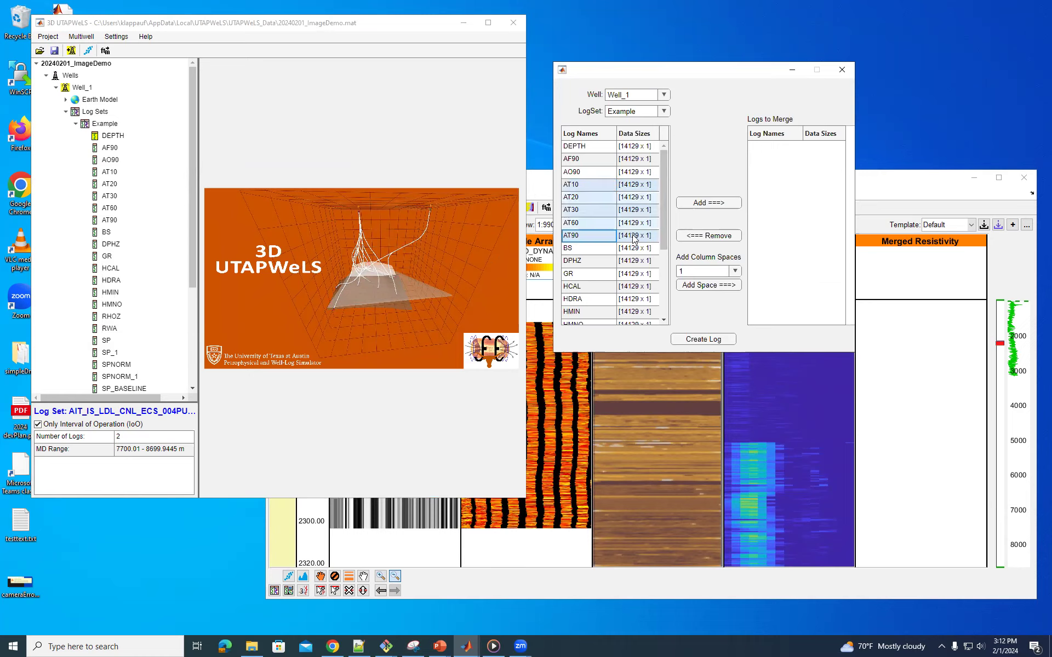
pyautogui.click(705, 203)
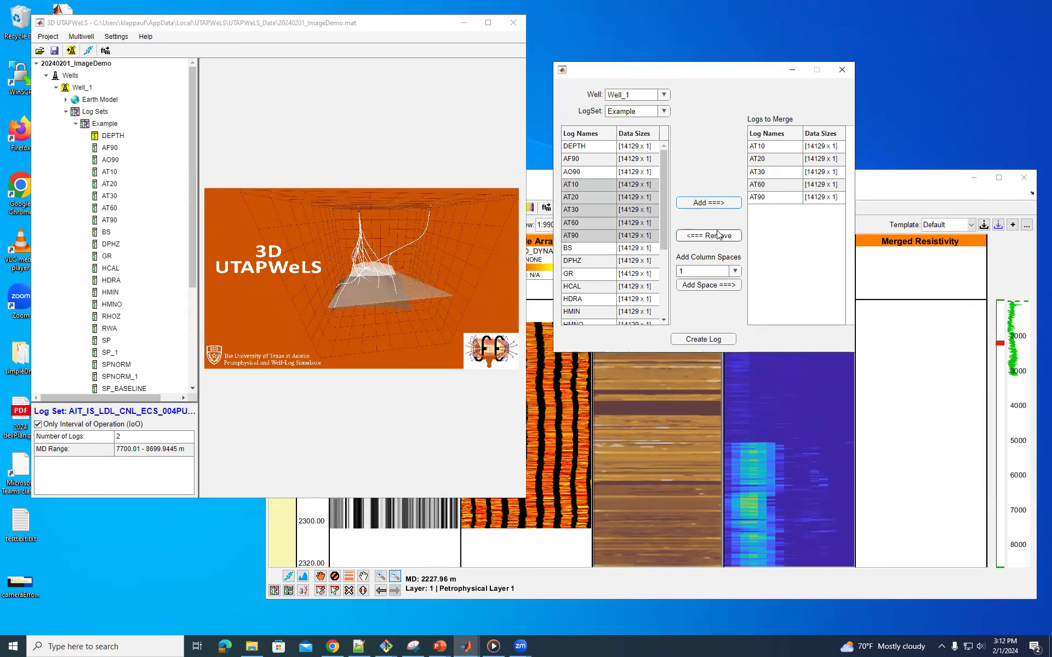
# - Insert a one-column space between AT10 and AT20 in the merge list
pyautogui.click(714, 285)
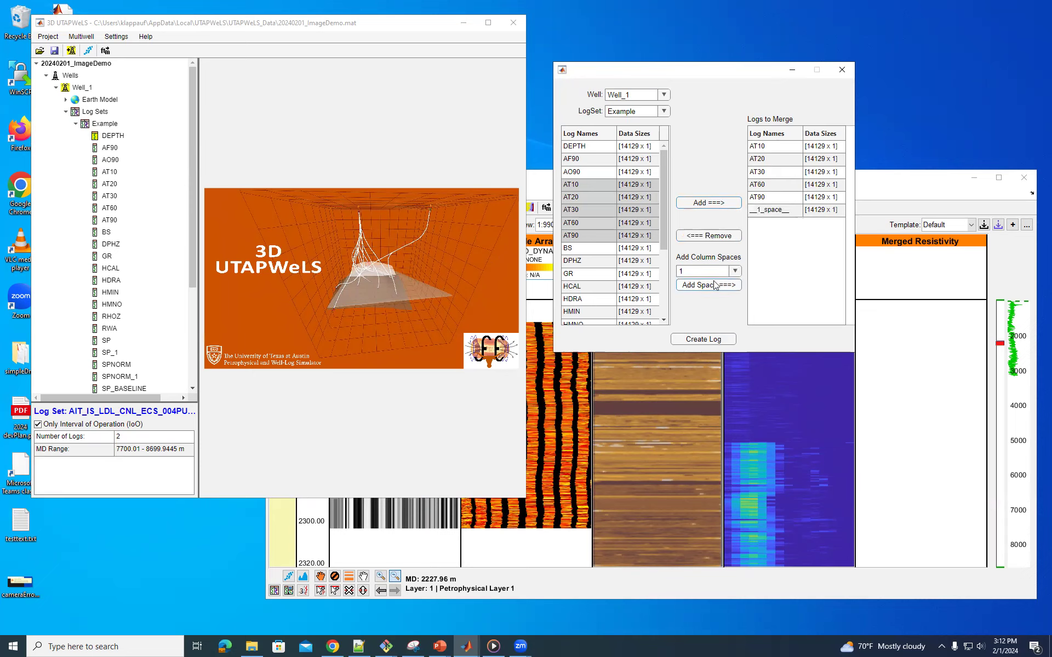
pyautogui.rightClick(782, 212)
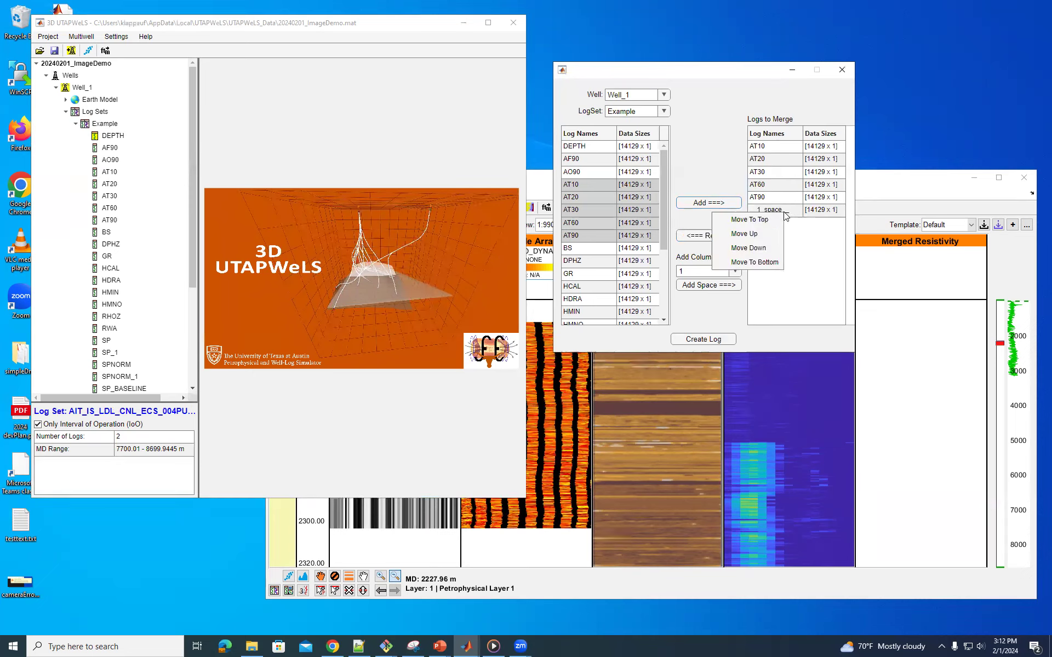
pyautogui.click(755, 239)
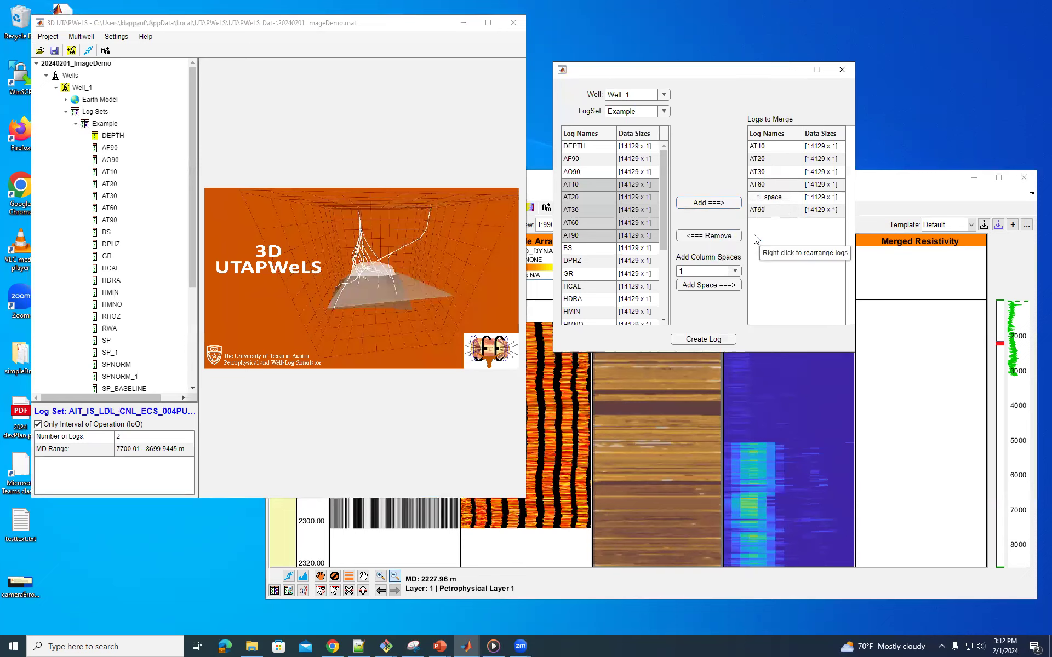
pyautogui.rightClick(773, 203)
pyautogui.click(781, 219)
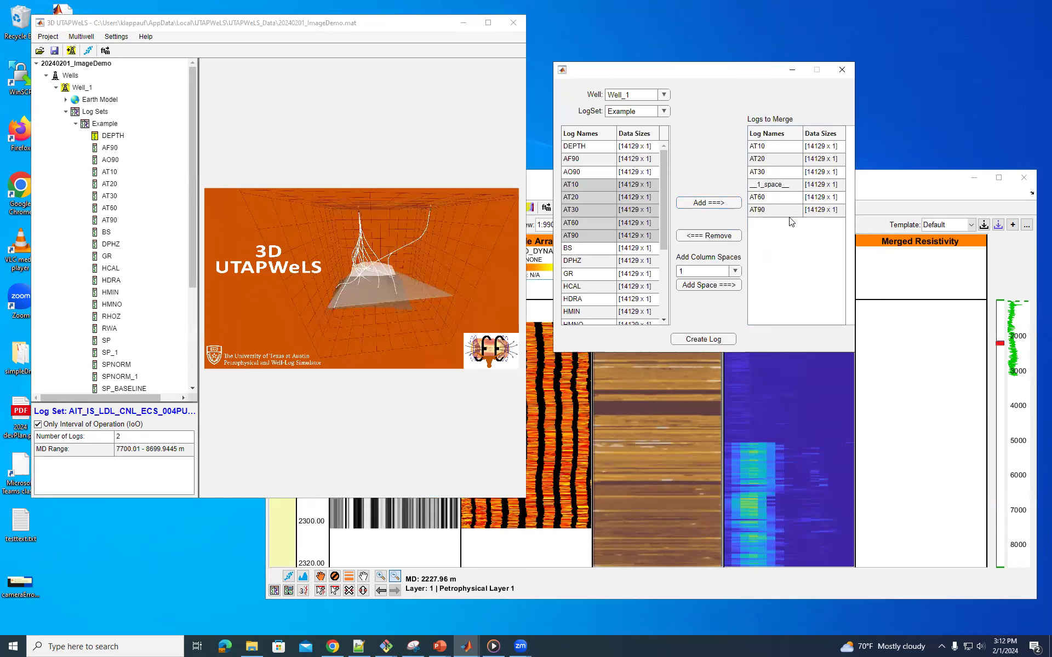
pyautogui.rightClick(773, 187)
pyautogui.click(797, 205)
pyautogui.rightClick(779, 175)
pyautogui.click(808, 195)
# - Insert a second one-column space between AT20 and AT30
pyautogui.click(707, 285)
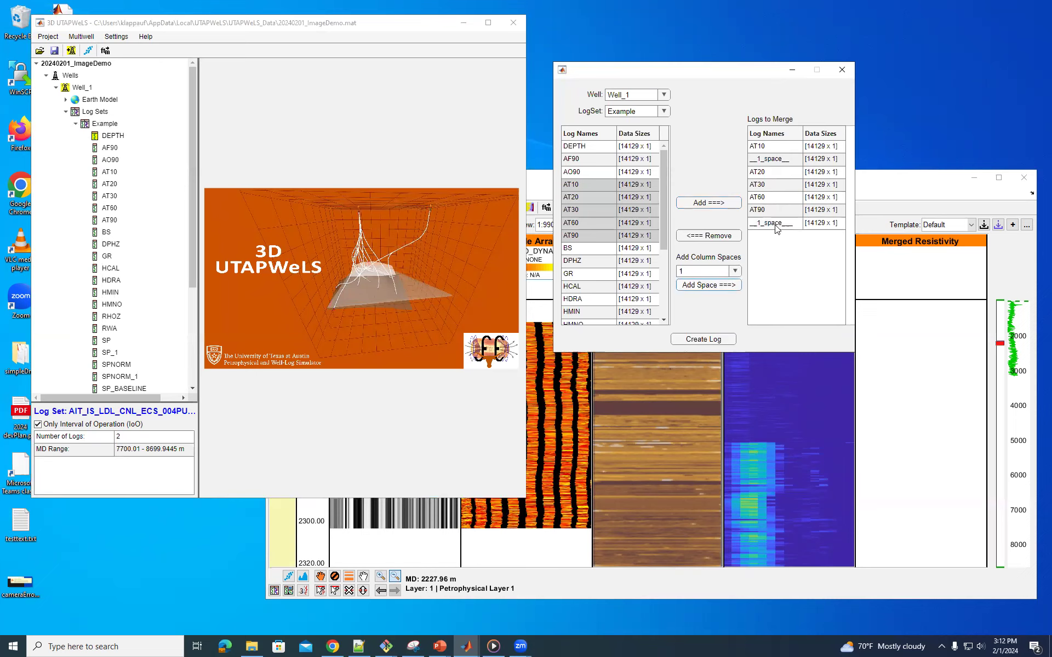
pyautogui.rightClick(776, 225)
pyautogui.click(800, 243)
pyautogui.rightClick(772, 212)
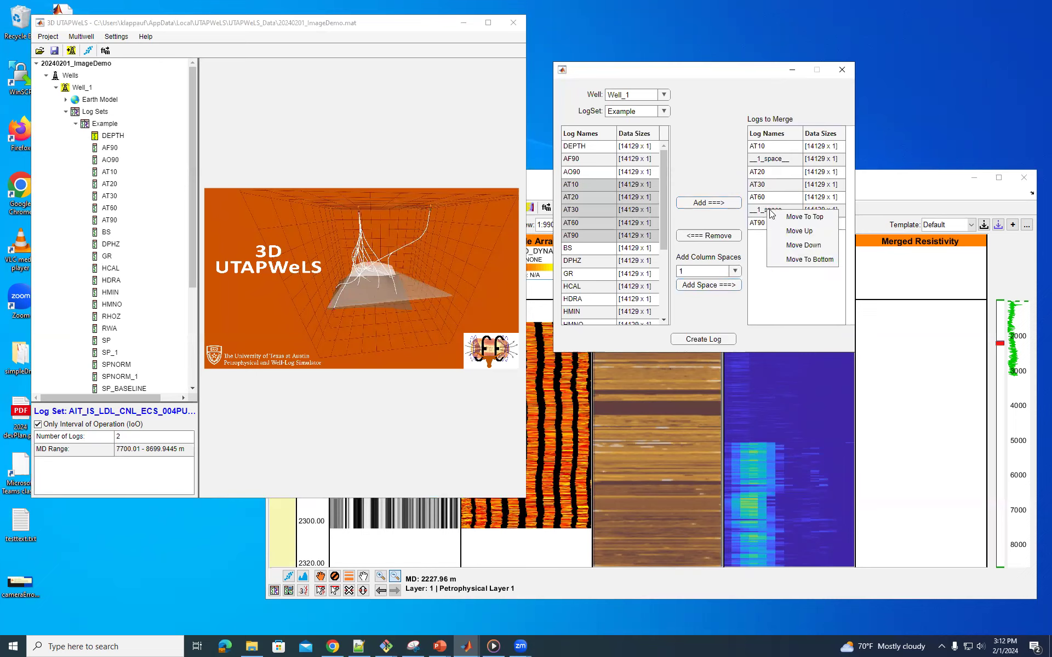
pyautogui.click(800, 233)
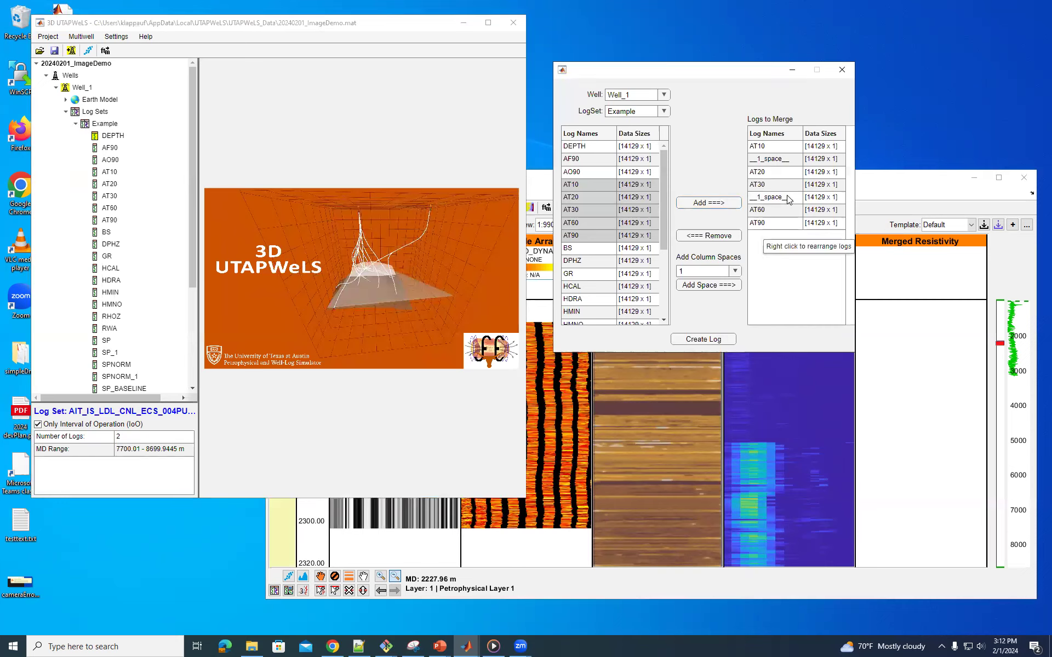
pyautogui.rightClick(787, 200)
pyautogui.click(800, 215)
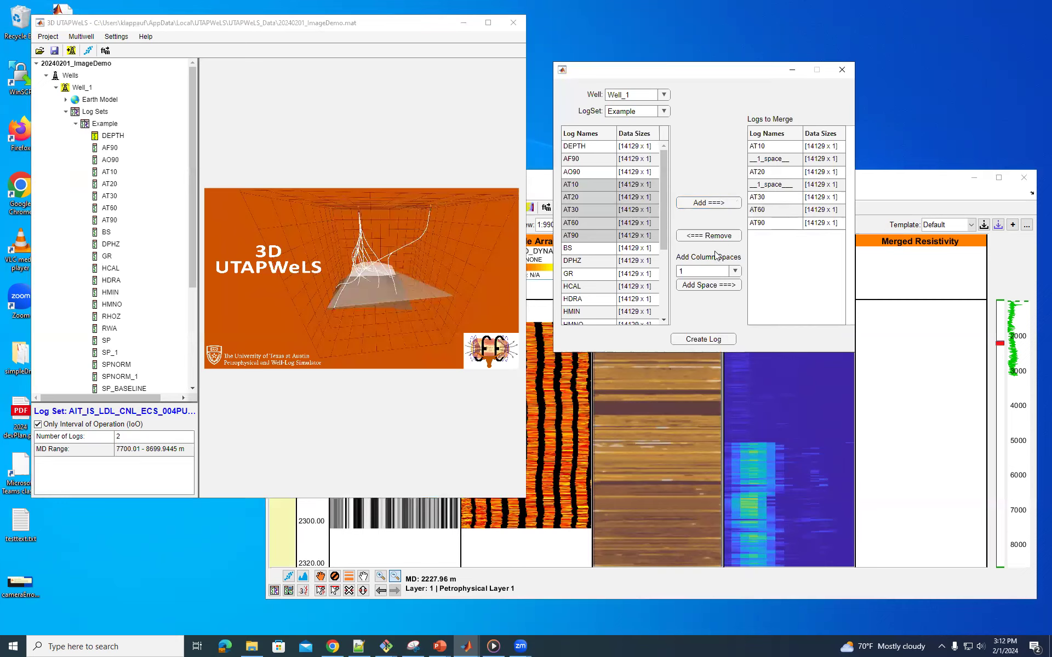
# - Insert a third one-column space between AT30 and AT60
pyautogui.click(701, 286)
pyautogui.rightClick(780, 240)
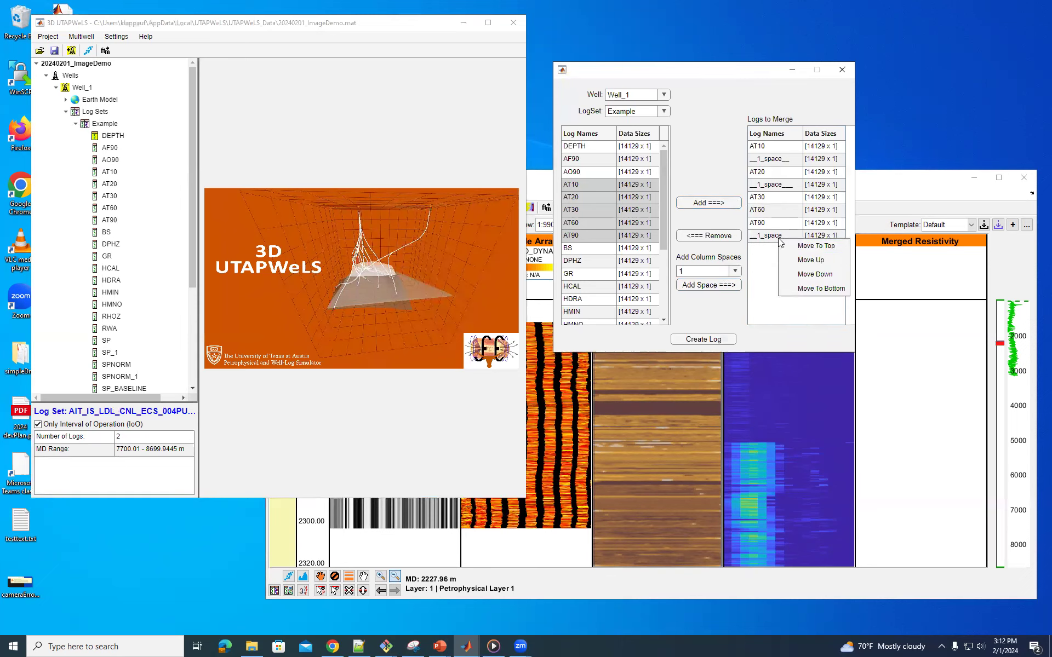
pyautogui.click(810, 260)
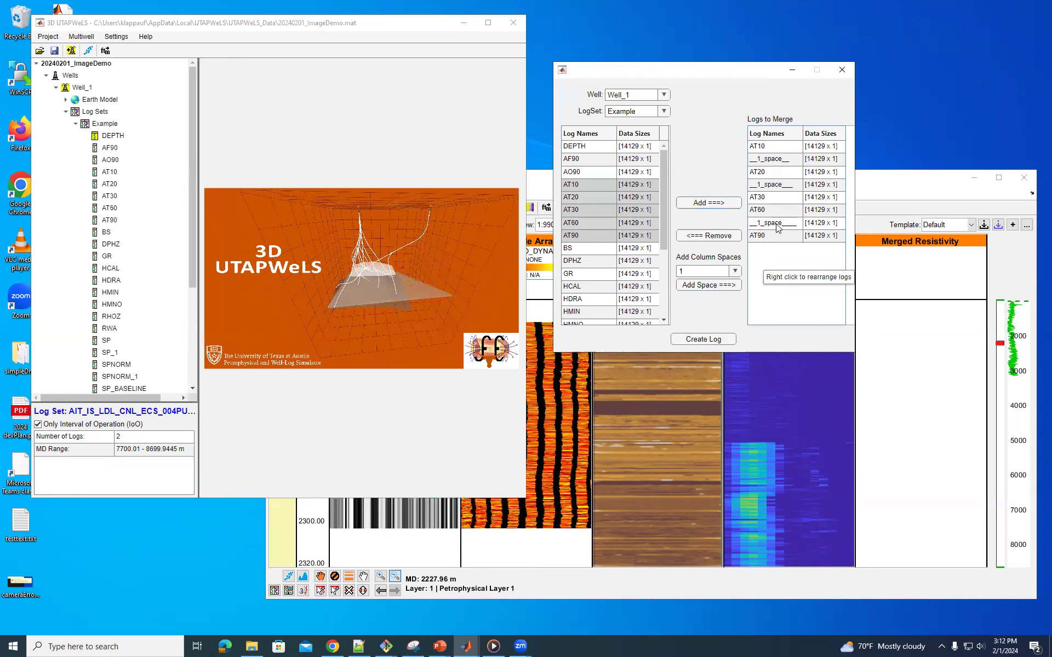
pyautogui.rightClick(777, 227)
pyautogui.click(807, 247)
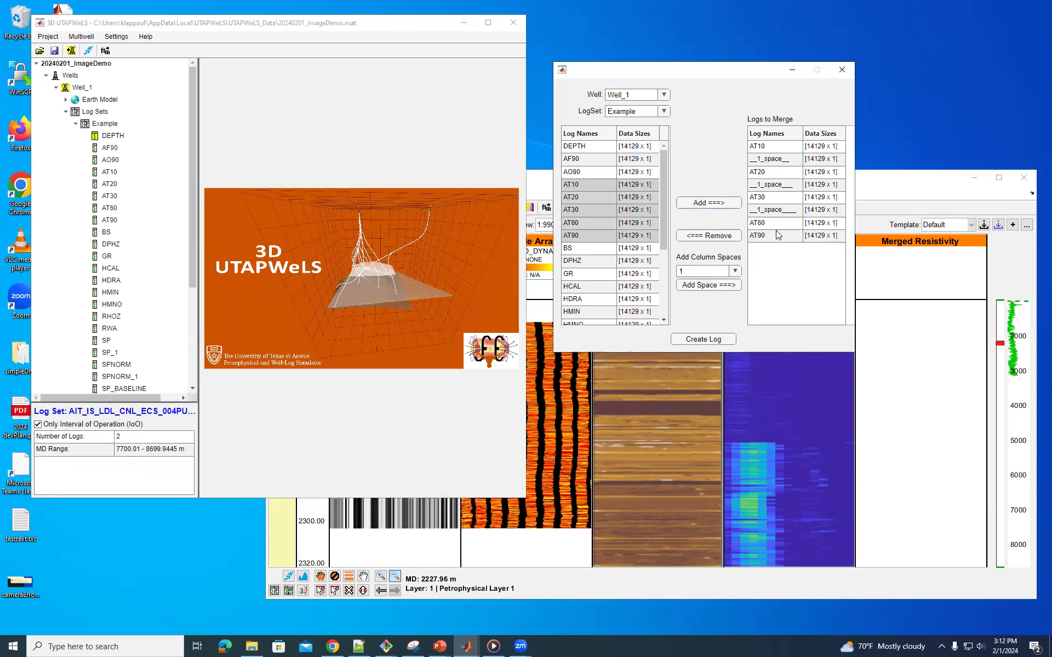
# - Create the merged log, confirm MergedLog appears under Example, and close the merge window
pyautogui.click(701, 341)
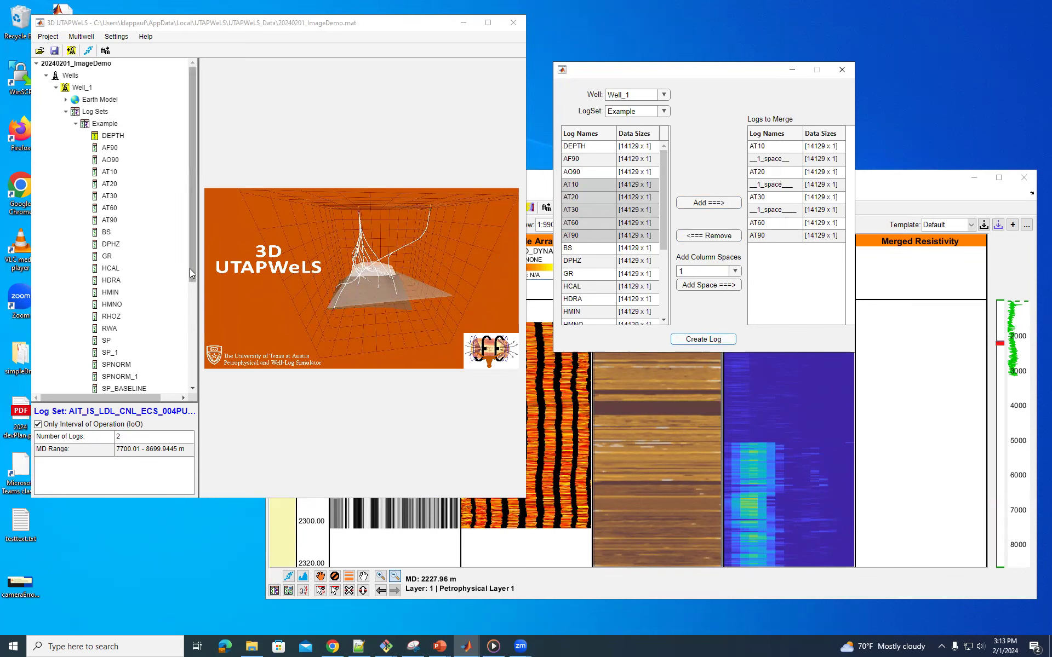
pyautogui.scroll(-4, 194, 295)
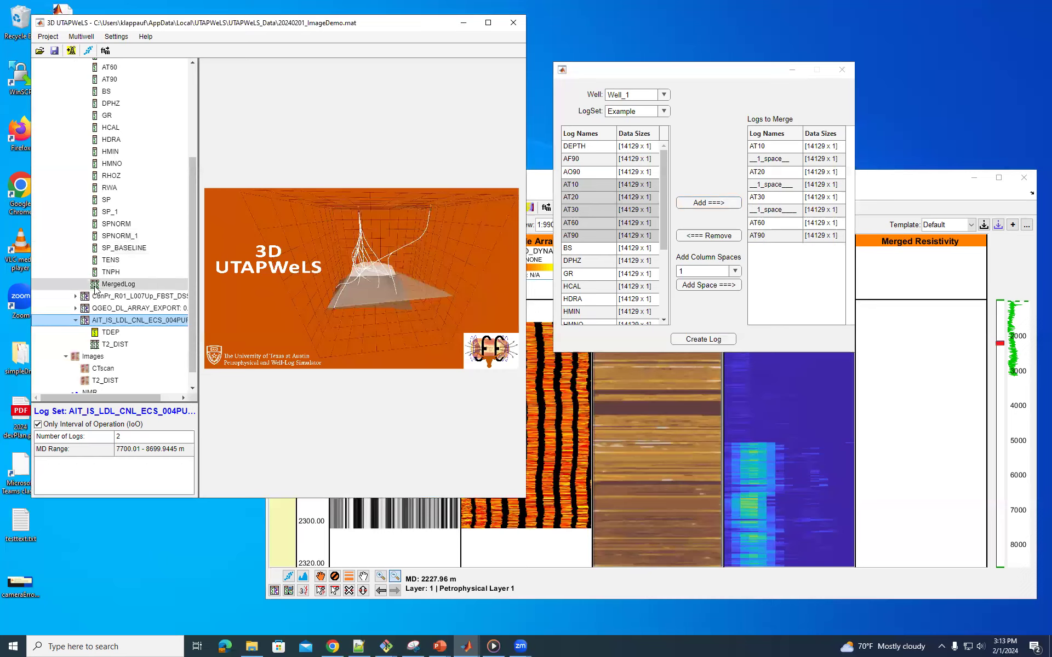
pyautogui.click(844, 73)
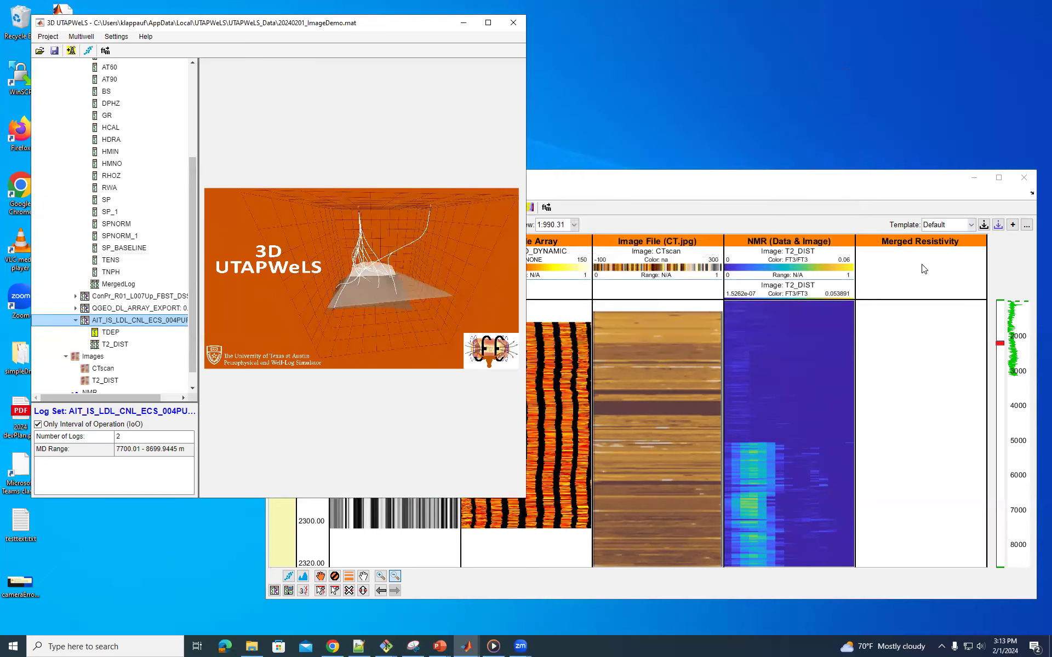
pyautogui.click(924, 268)
# - Add a MergedLog image plot to the Merged Resistivity track and reset its colour limits
pyautogui.doubleClick(926, 268)
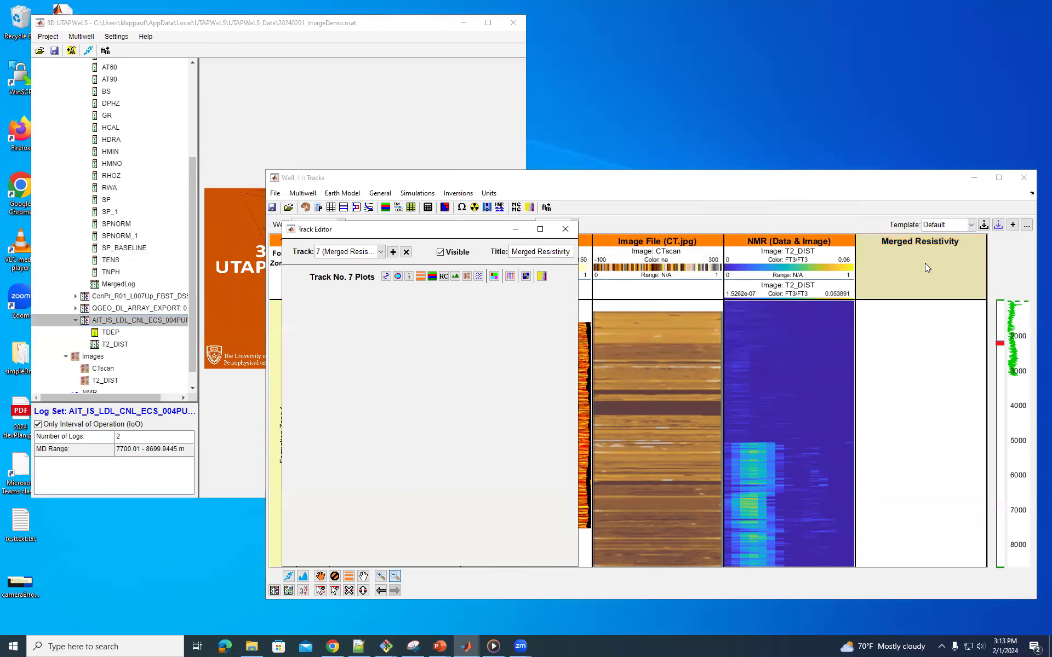
pyautogui.click(466, 276)
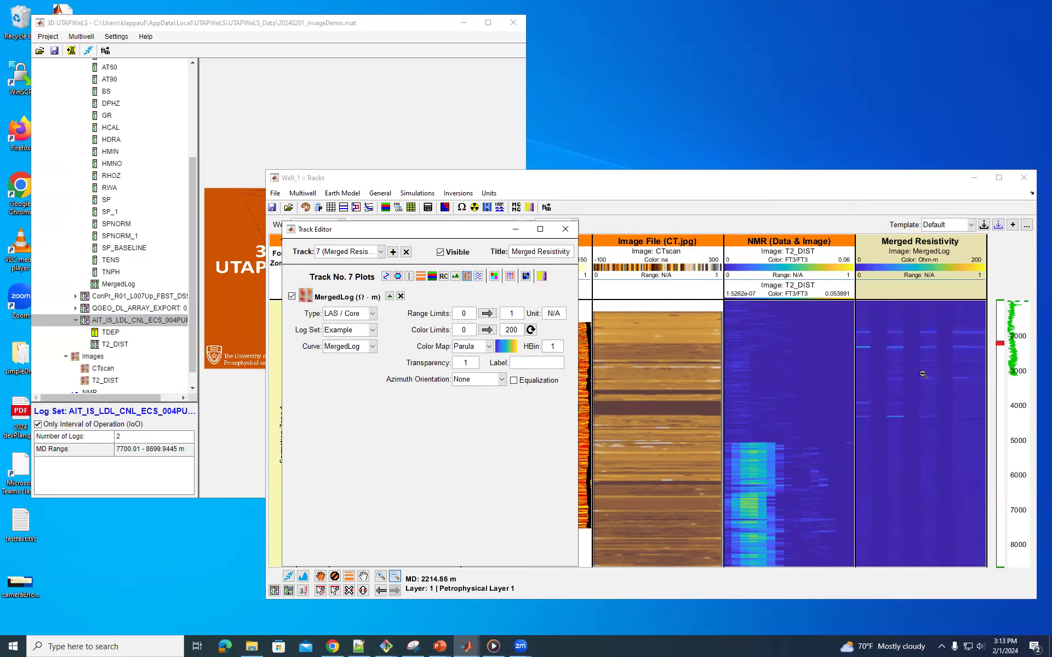
pyautogui.click(530, 330)
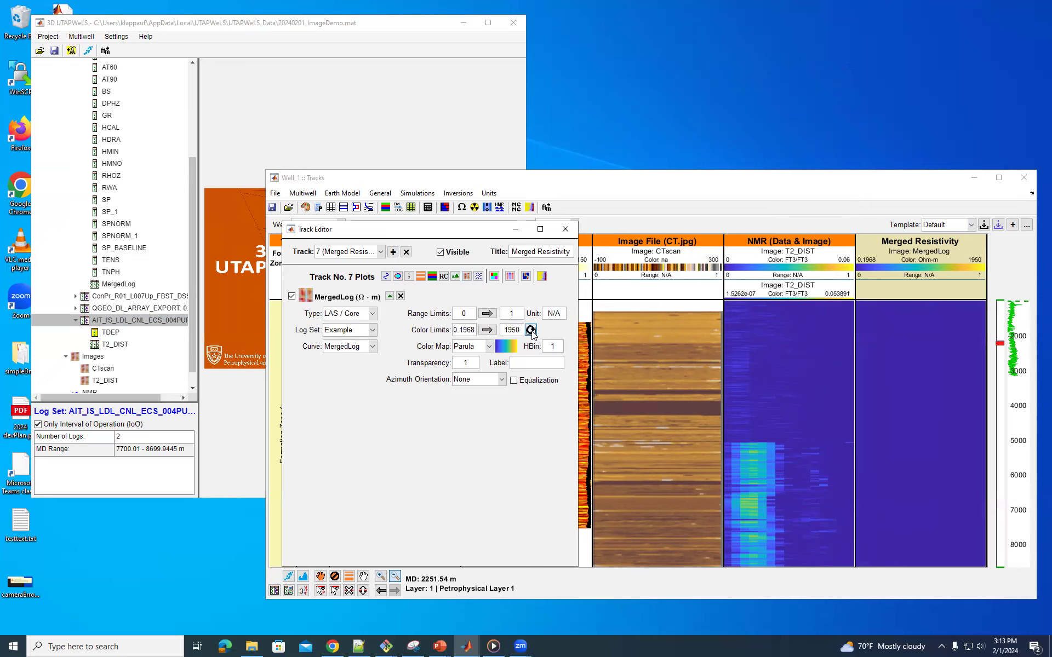
# - Replace the upper colour limit value of the MergedLog image
pyautogui.doubleClick(517, 330)
pyautogui.write('50')
pyautogui.press('Return')
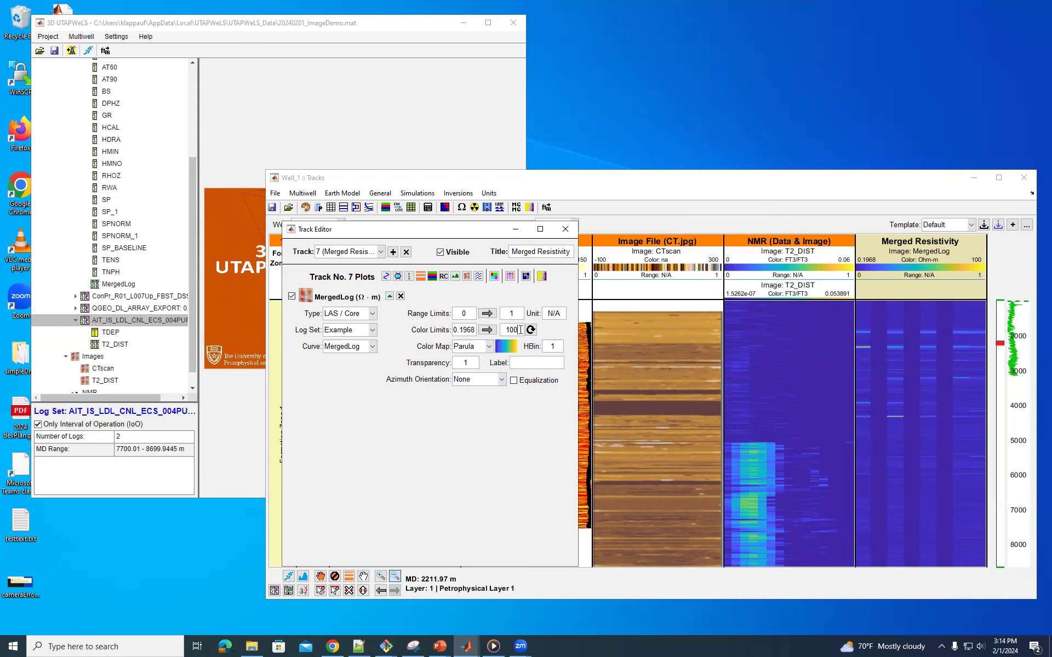
pyautogui.moveTo(520, 329); pyautogui.dragTo(493, 330)
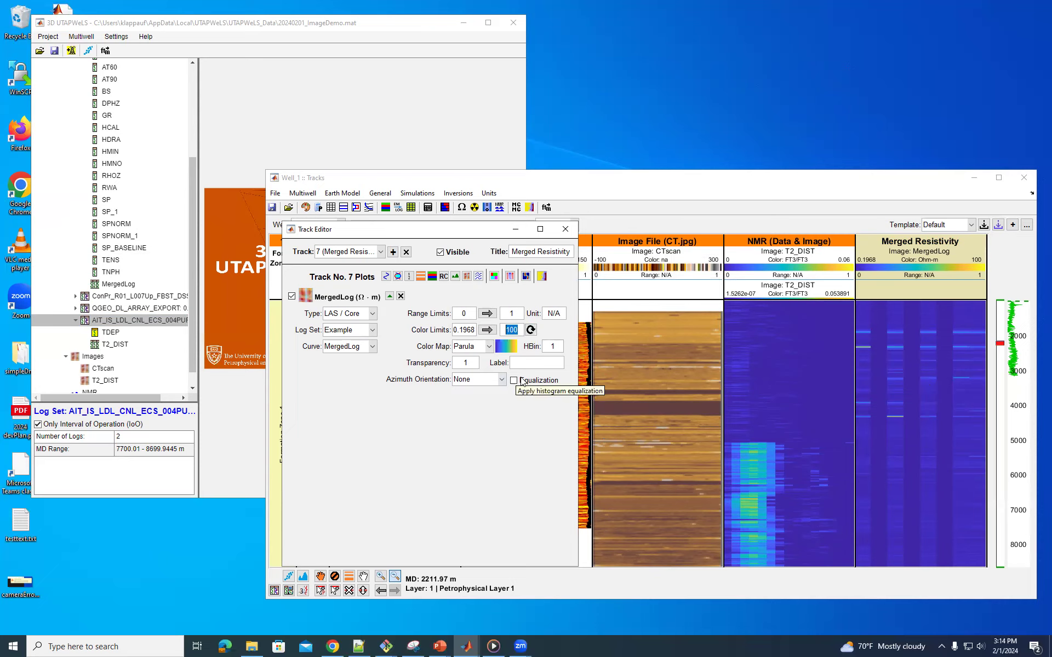
# - Try the Hot colour map on the image, then return to Parula
pyautogui.click(487, 347)
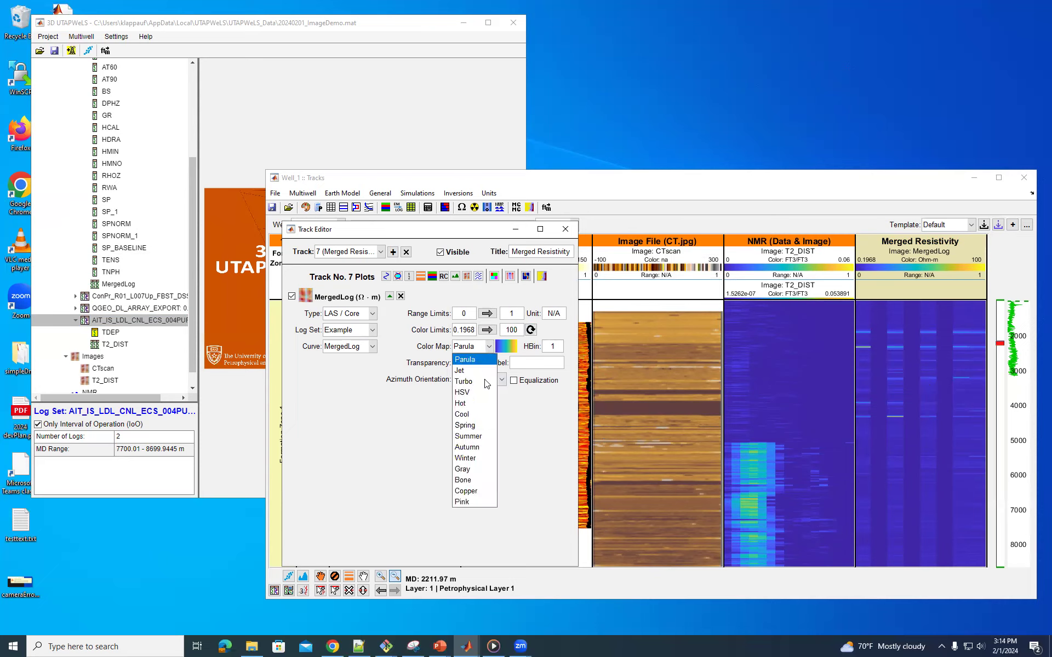
pyautogui.click(467, 404)
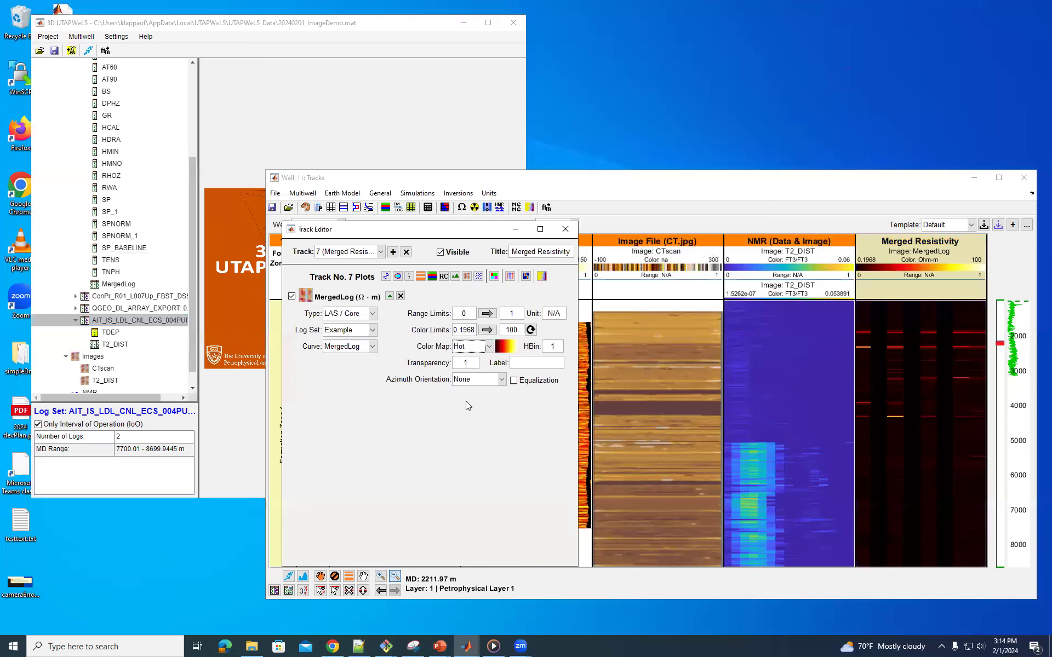
pyautogui.click(483, 349)
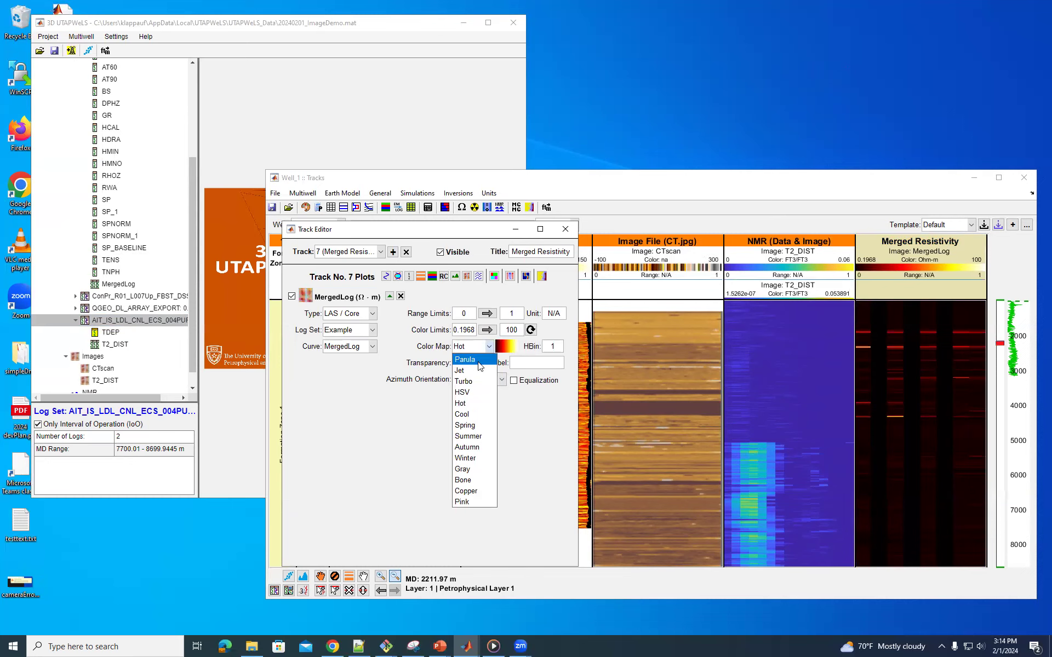
pyautogui.click(477, 361)
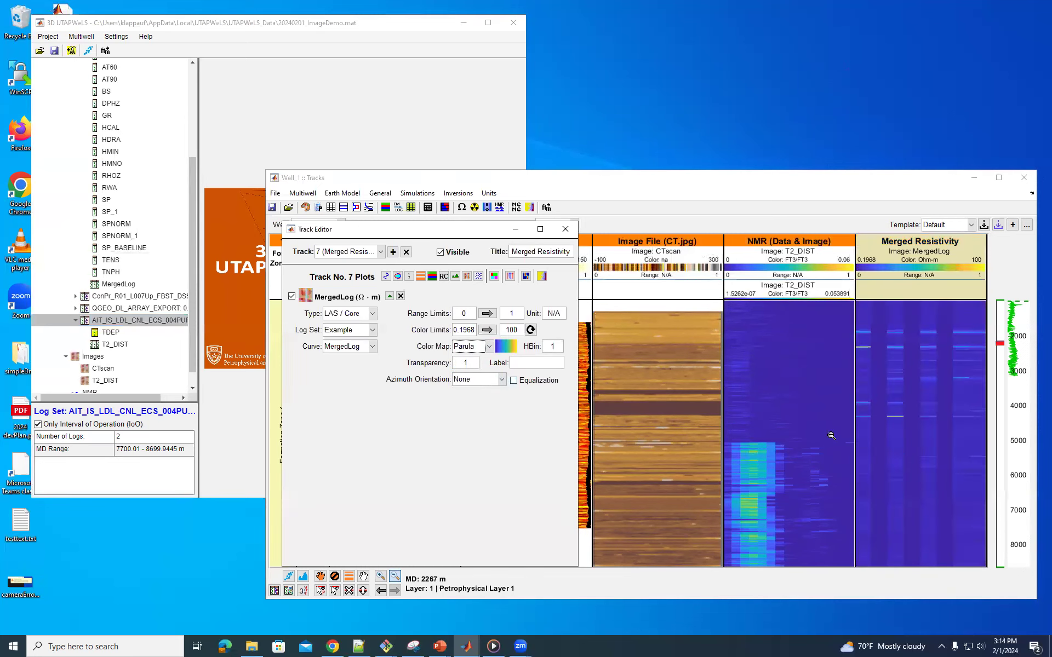
# - Set the upper colour limit to 50 and move the Track Editor aside
pyautogui.doubleClick(511, 330)
pyautogui.write('50')
pyautogui.press('Return')
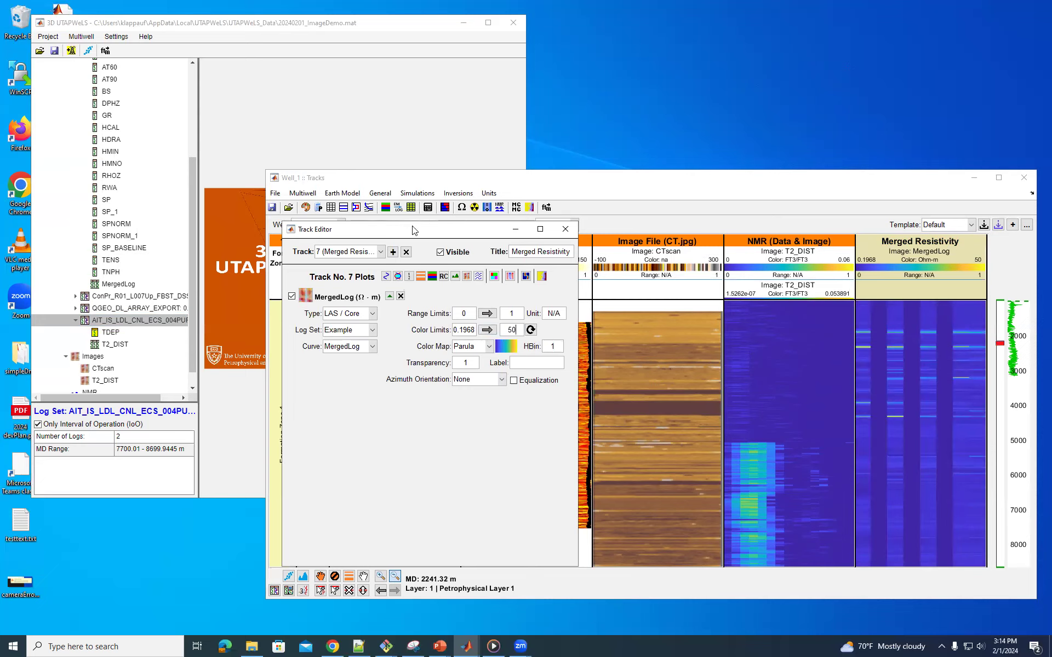
pyautogui.moveTo(410, 230); pyautogui.dragTo(254, 232)
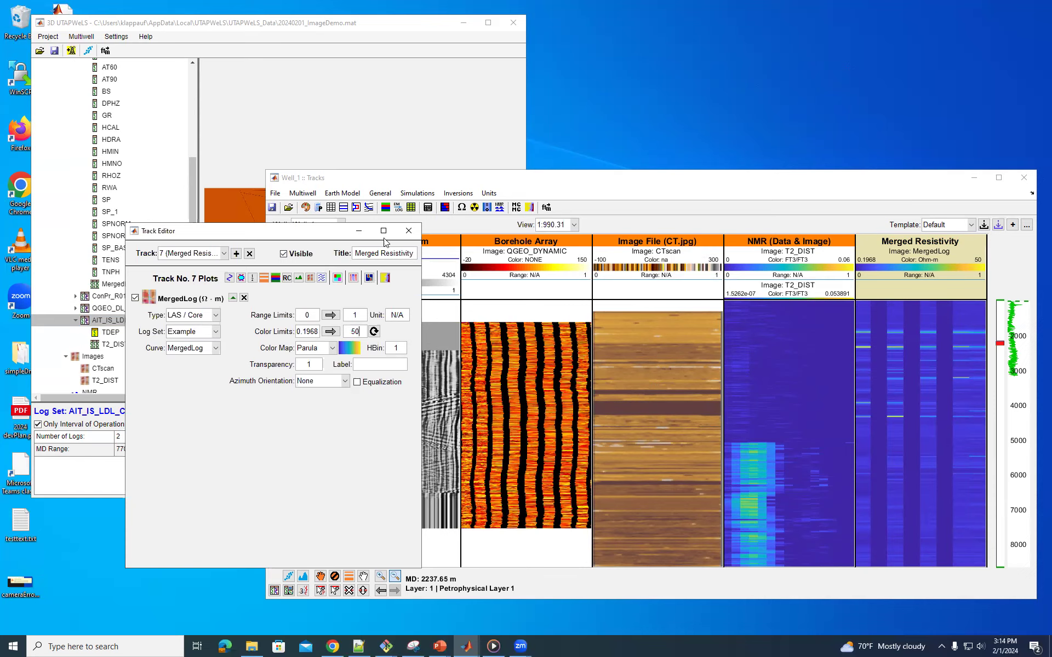
# - Add a LAS / Core AT90 curve overlay to the track and close the Track Editor
pyautogui.click(229, 278)
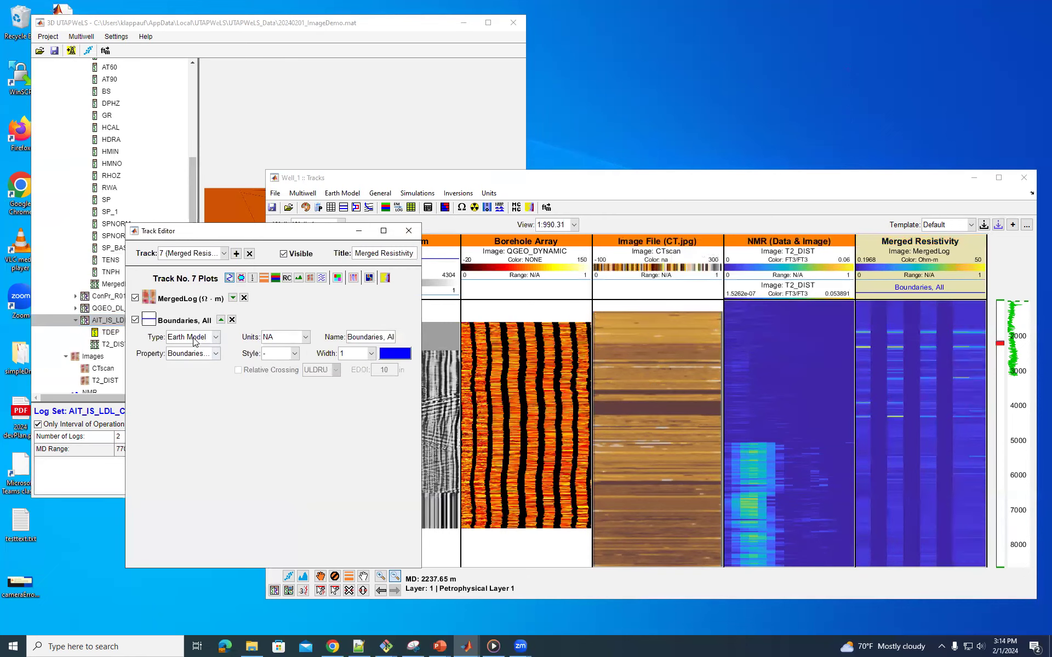
pyautogui.click(195, 341)
pyautogui.click(198, 364)
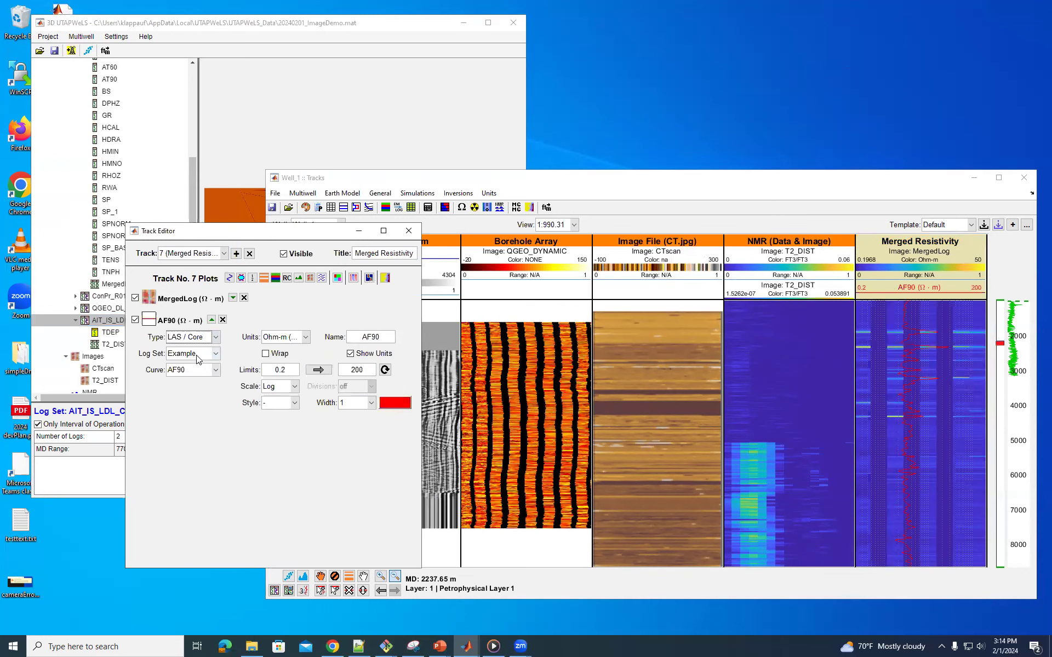
pyautogui.click(195, 373)
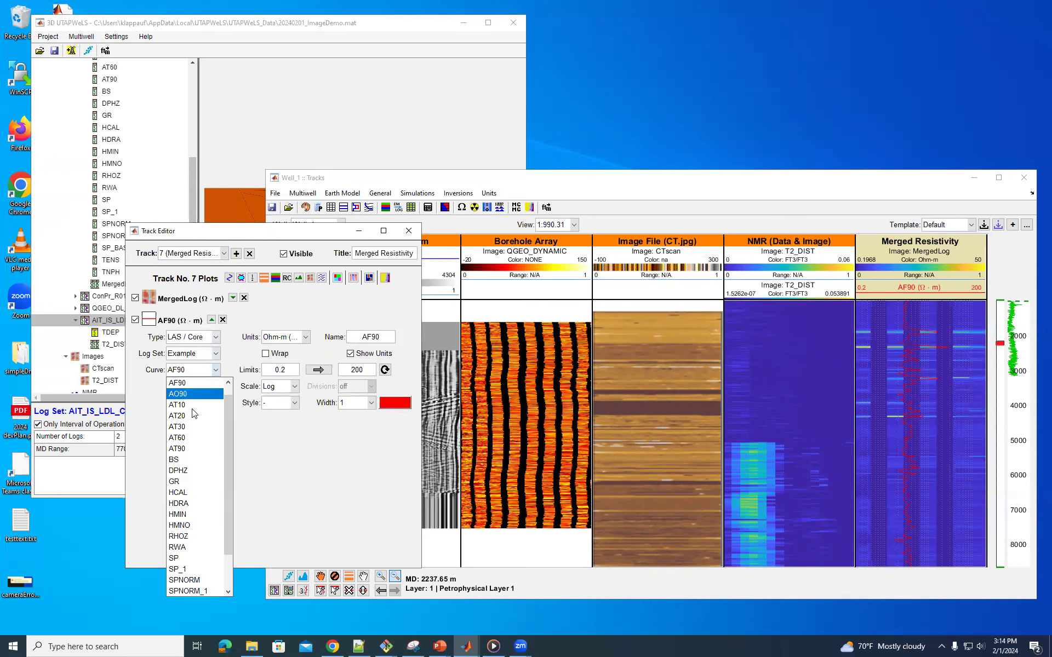
pyautogui.click(199, 446)
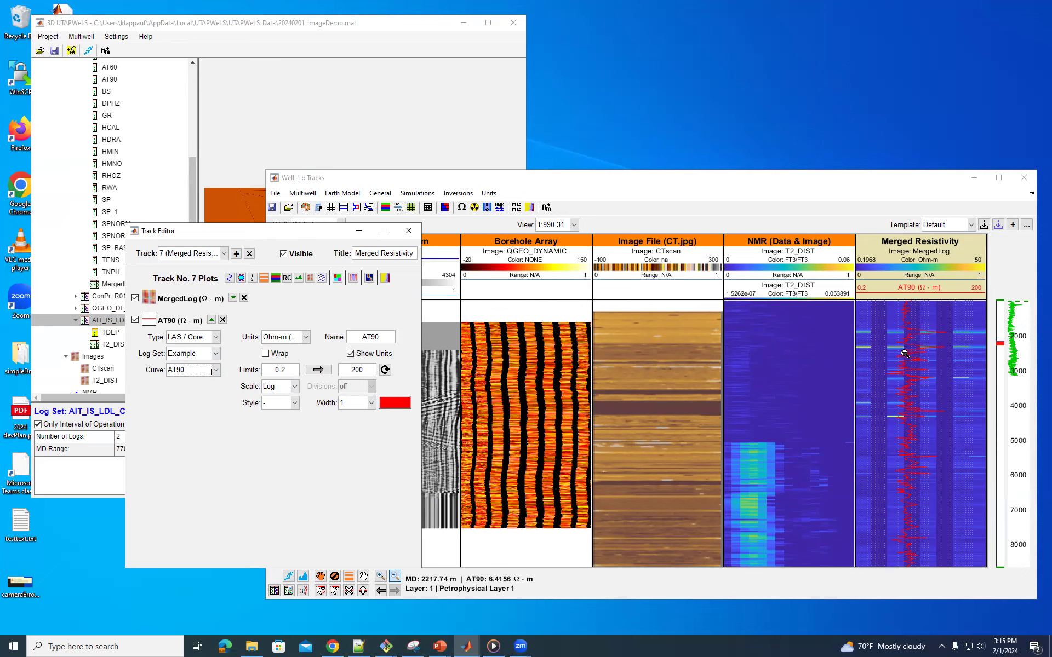
pyautogui.click(408, 233)
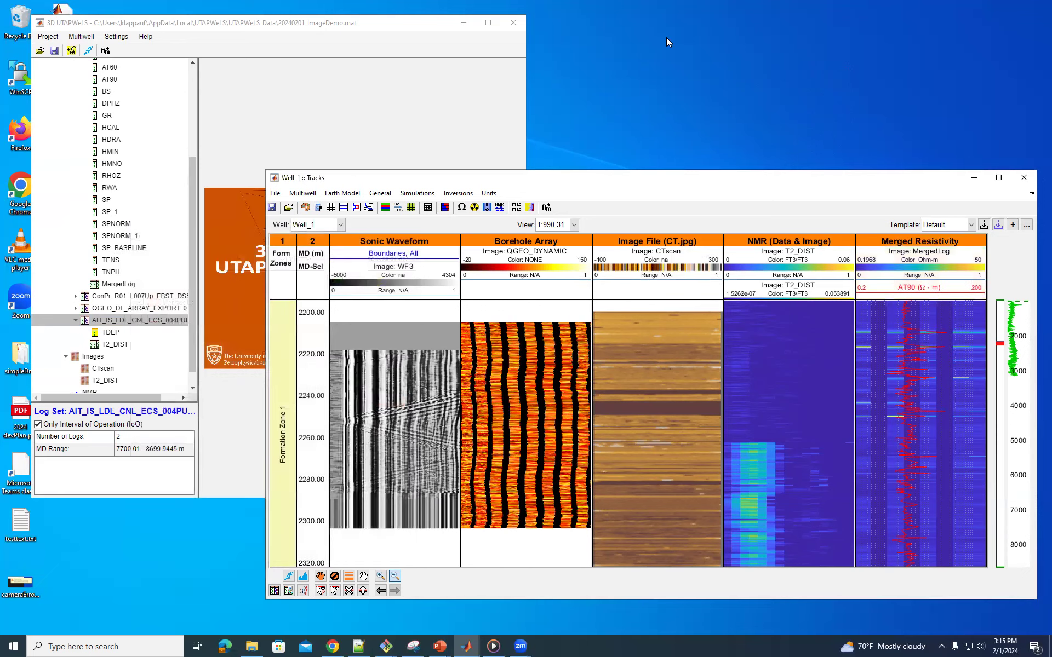